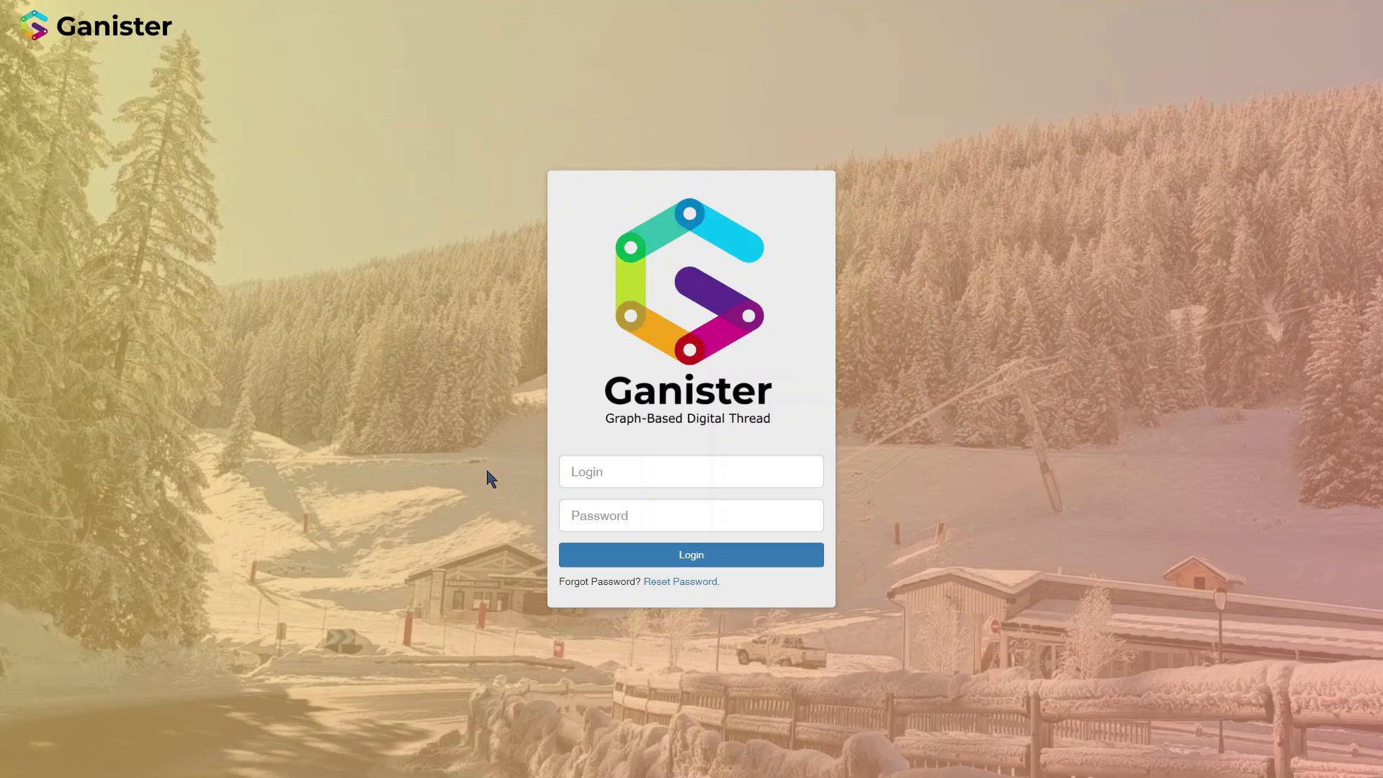
click(612, 472)
text(test)
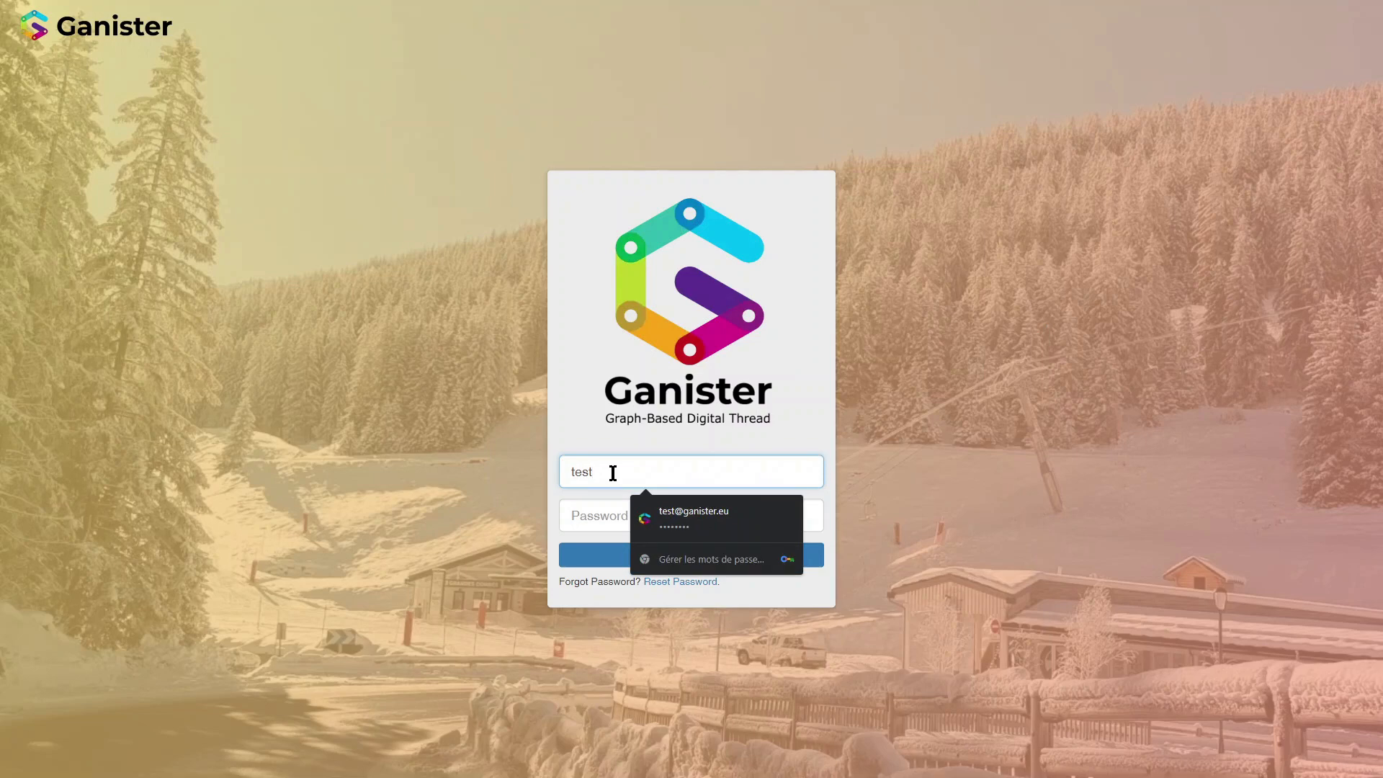
click(409, 468)
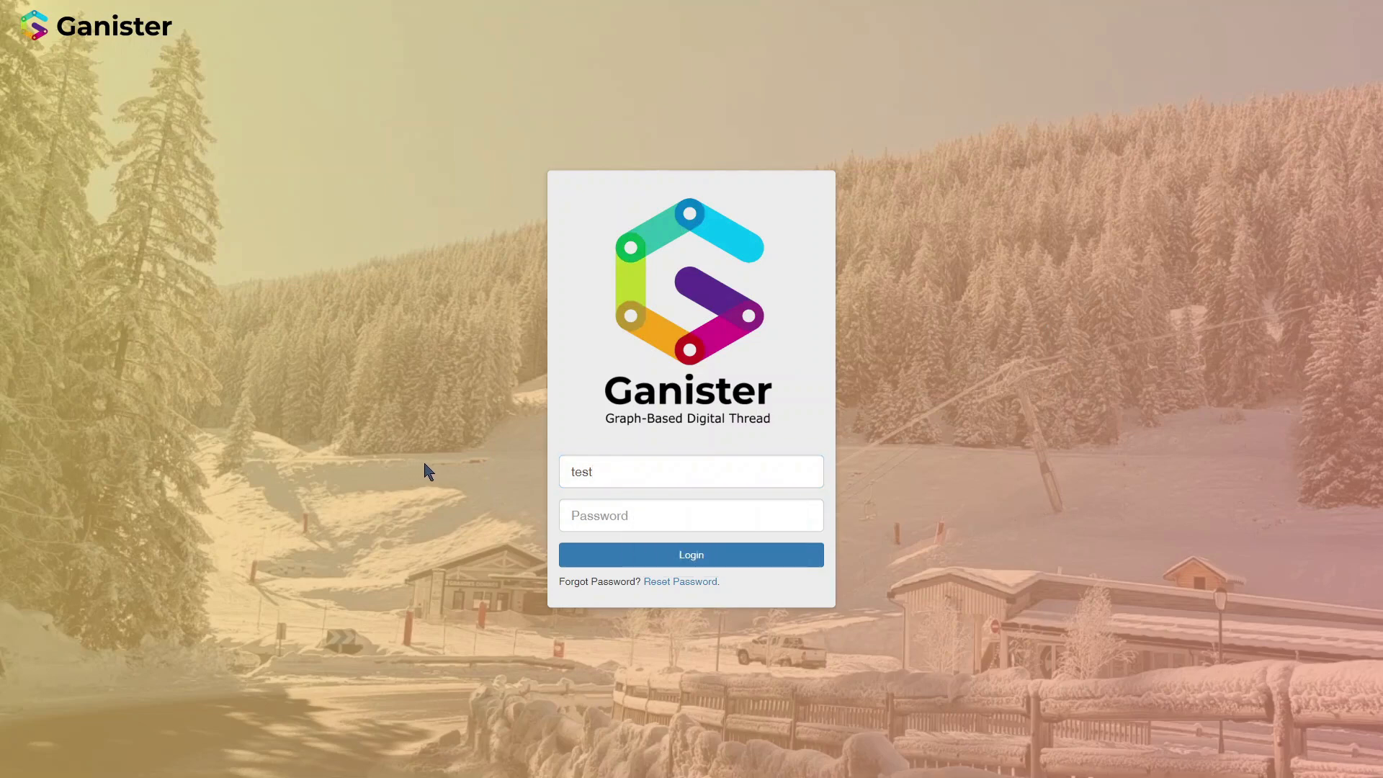
key(F5)
click(788, 472)
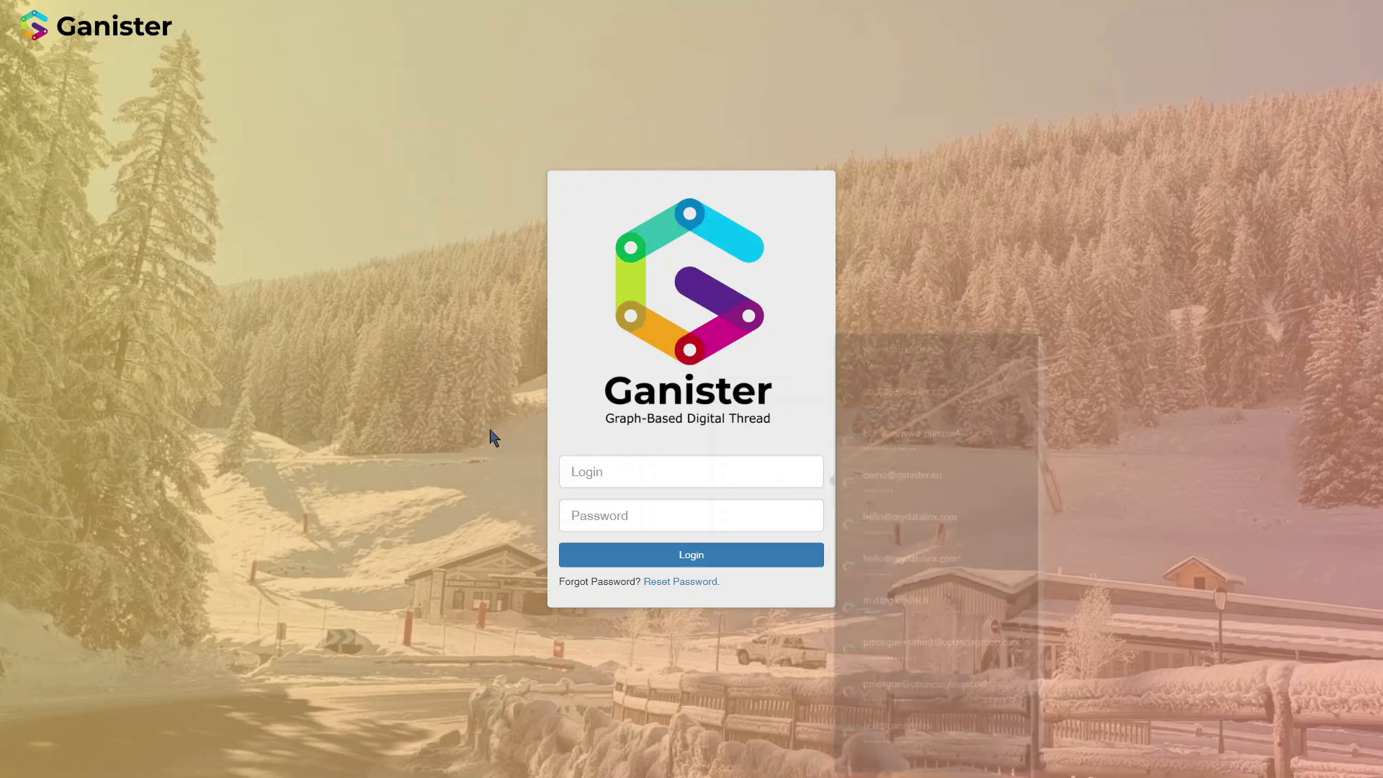
Step: Log in with the saved test account's login e-mail and password
click(594, 473)
text(test)
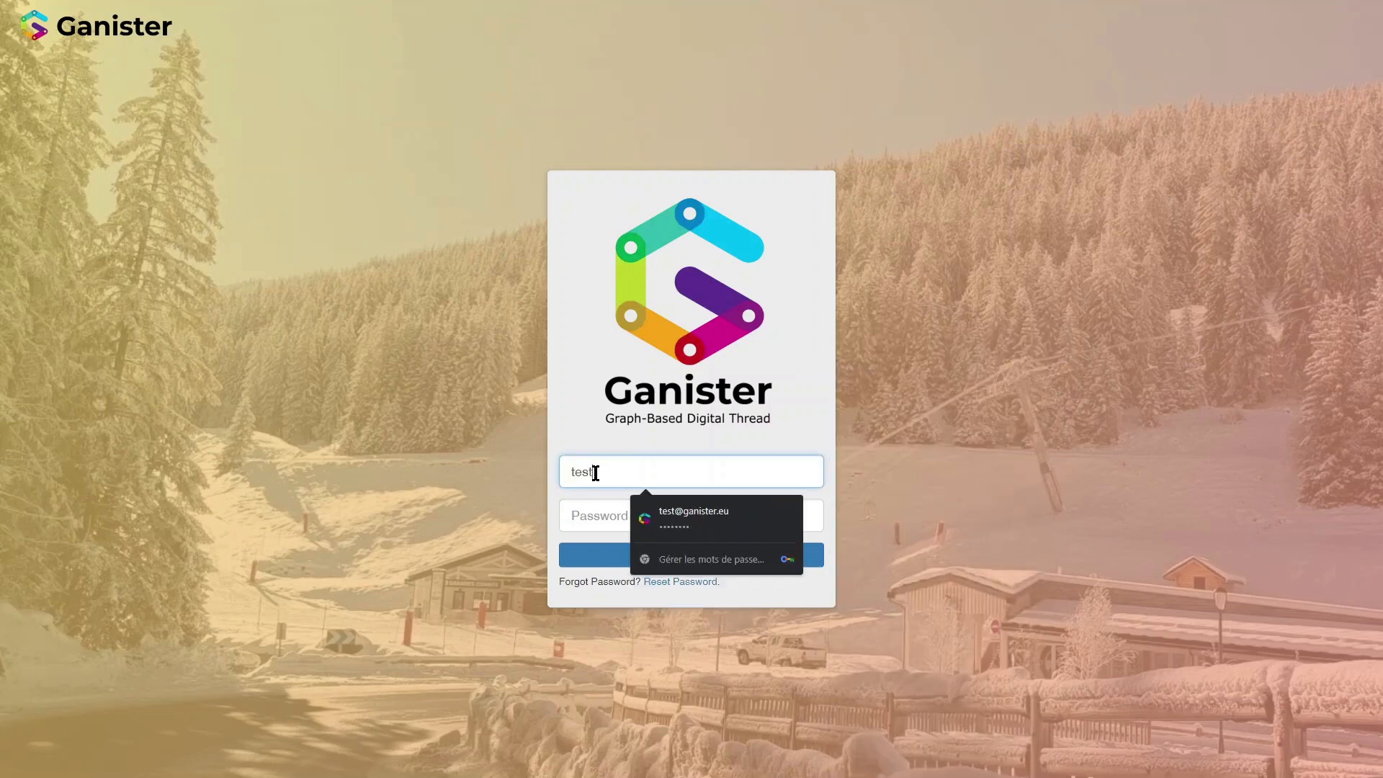
key(Down)
key(Tab)
key(Return)
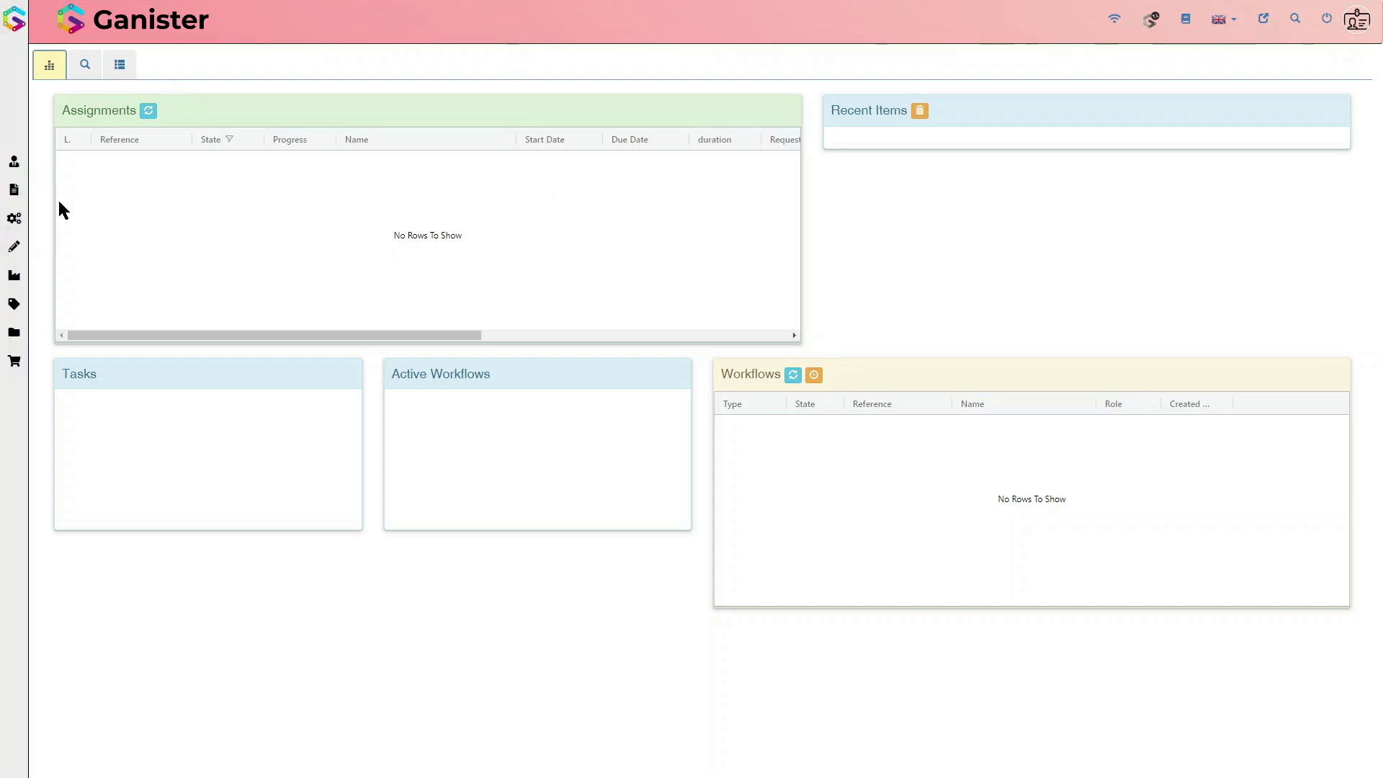
Step: Browse the node types grouped under the module categories and open the Part list under Design
click(24, 207)
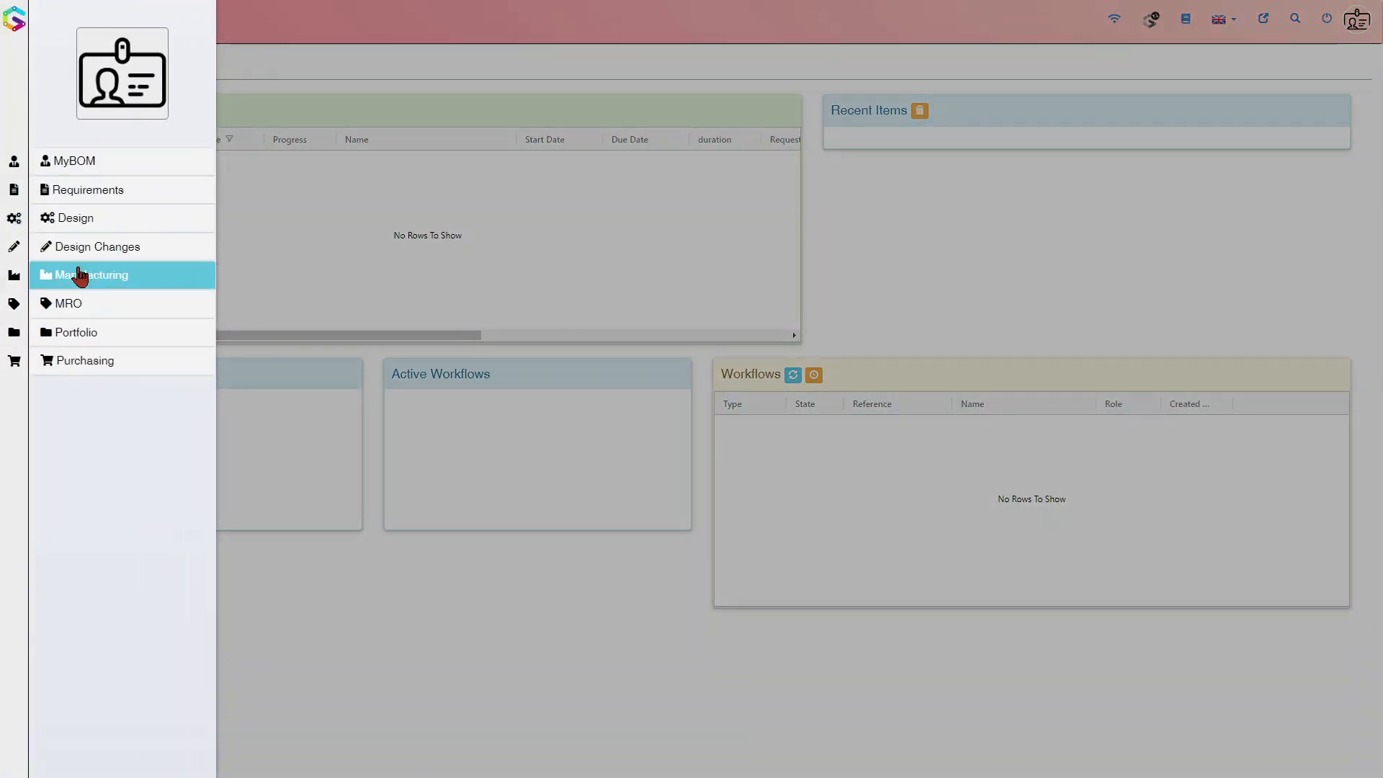
click(77, 272)
click(94, 429)
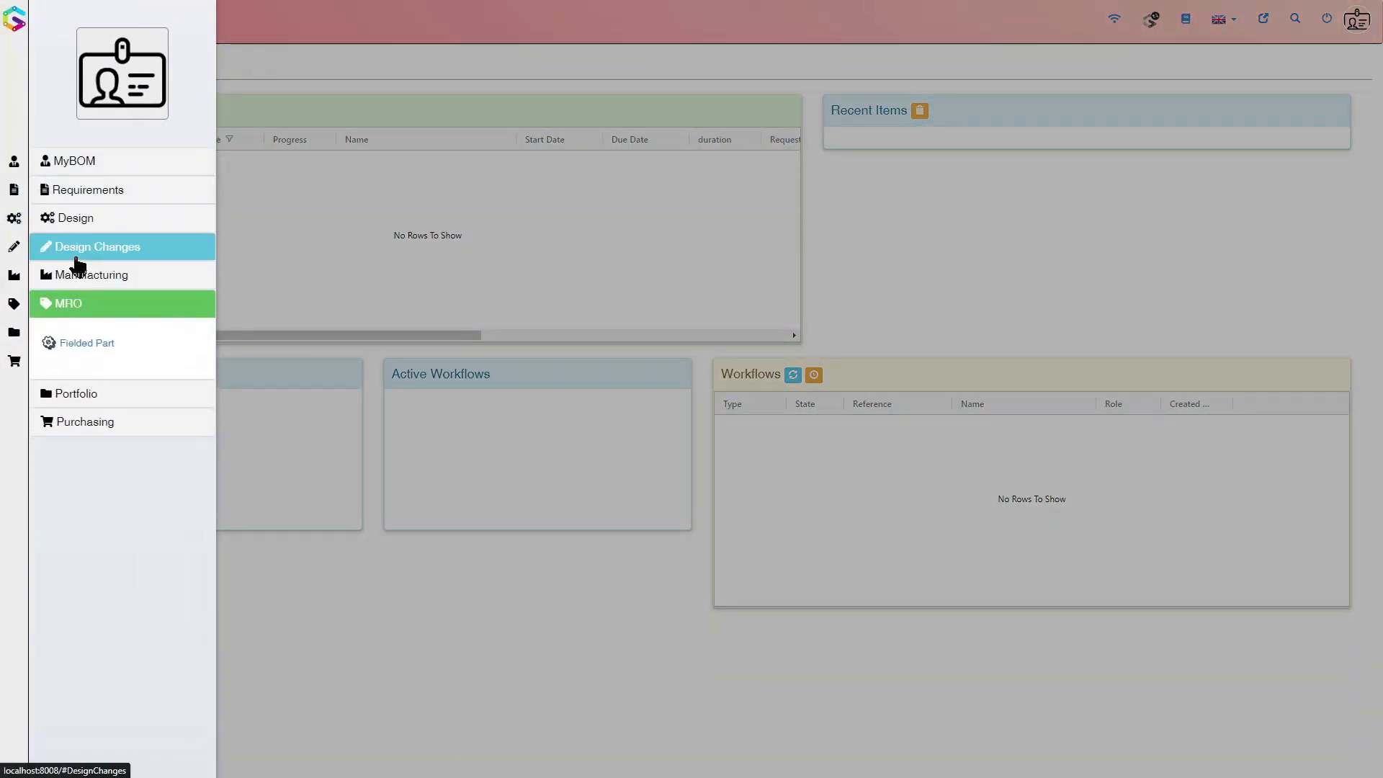
click(78, 248)
click(79, 220)
click(84, 190)
click(85, 163)
click(90, 278)
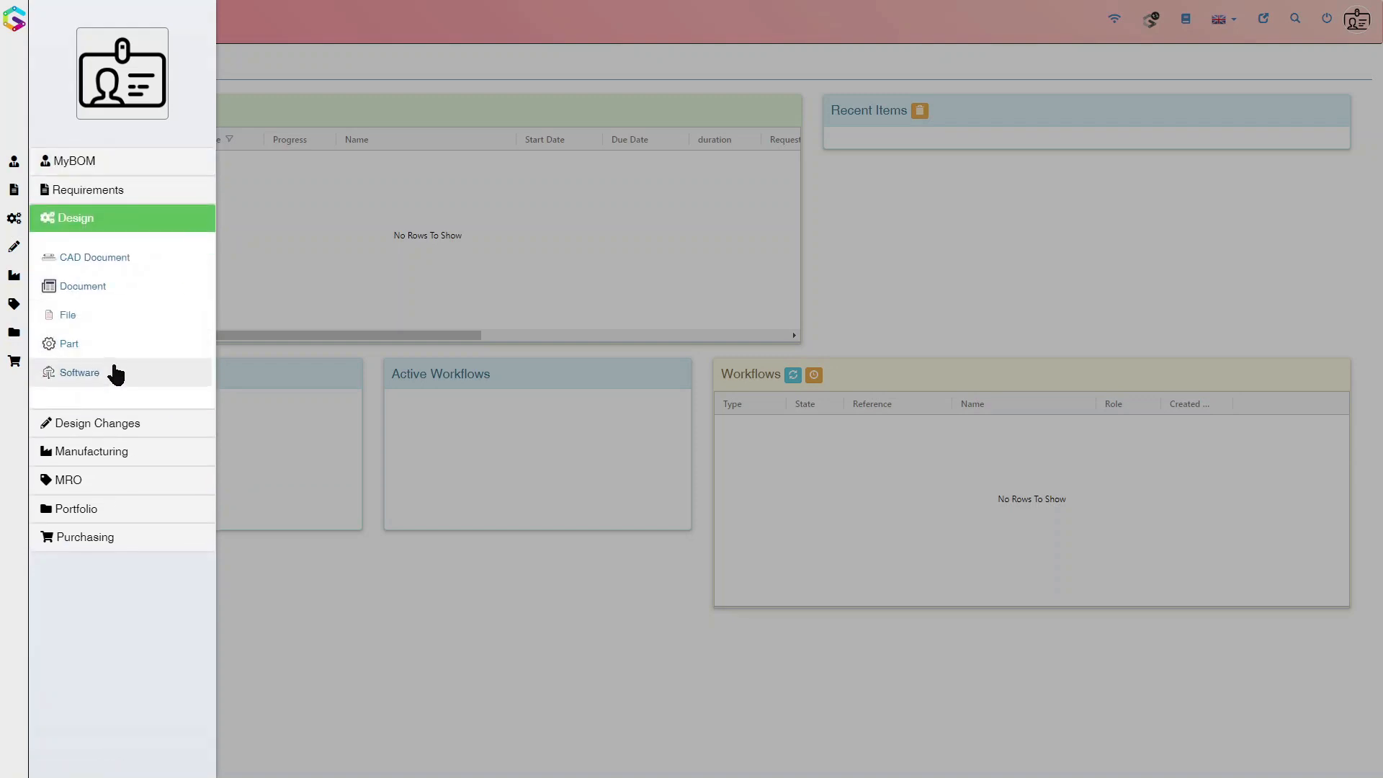
click(92, 346)
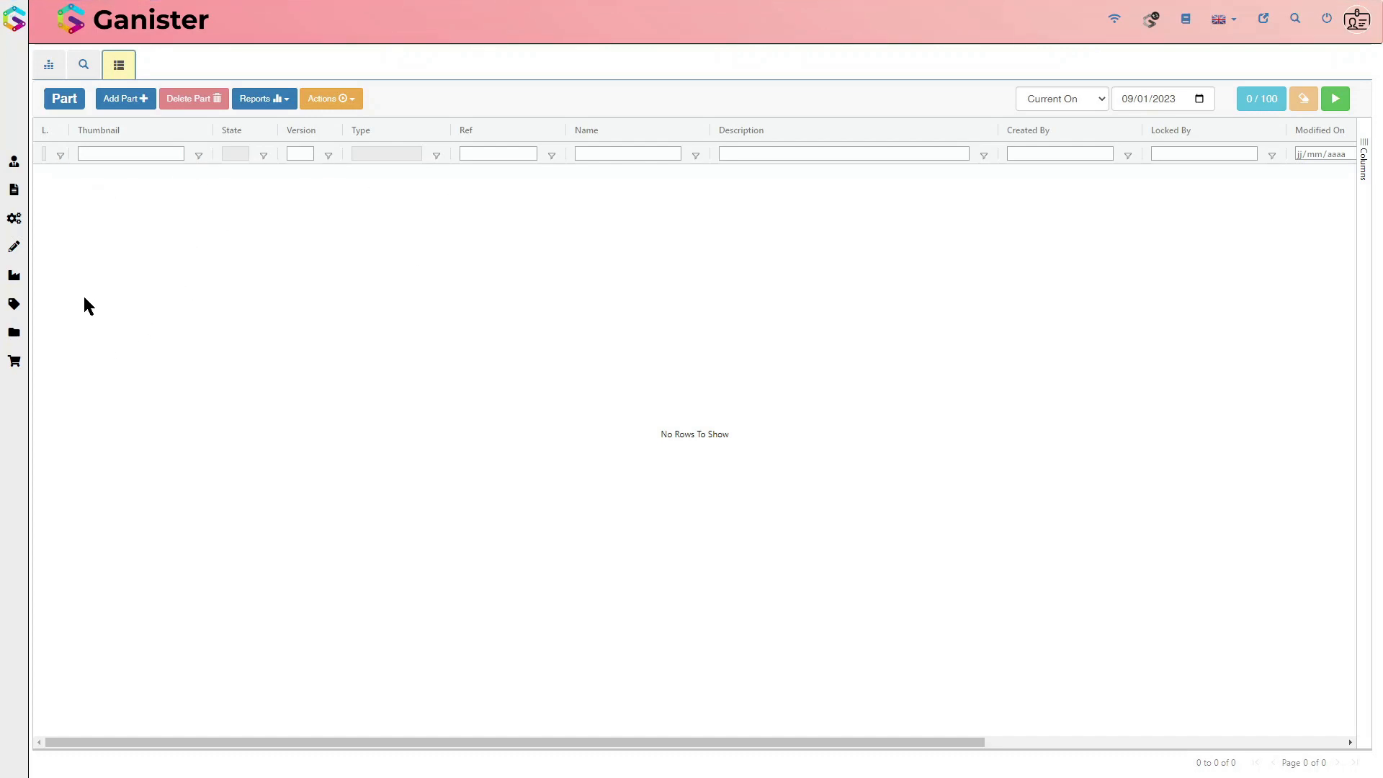
Step: Return to the dashboard and open the Software list under Design
click(48, 65)
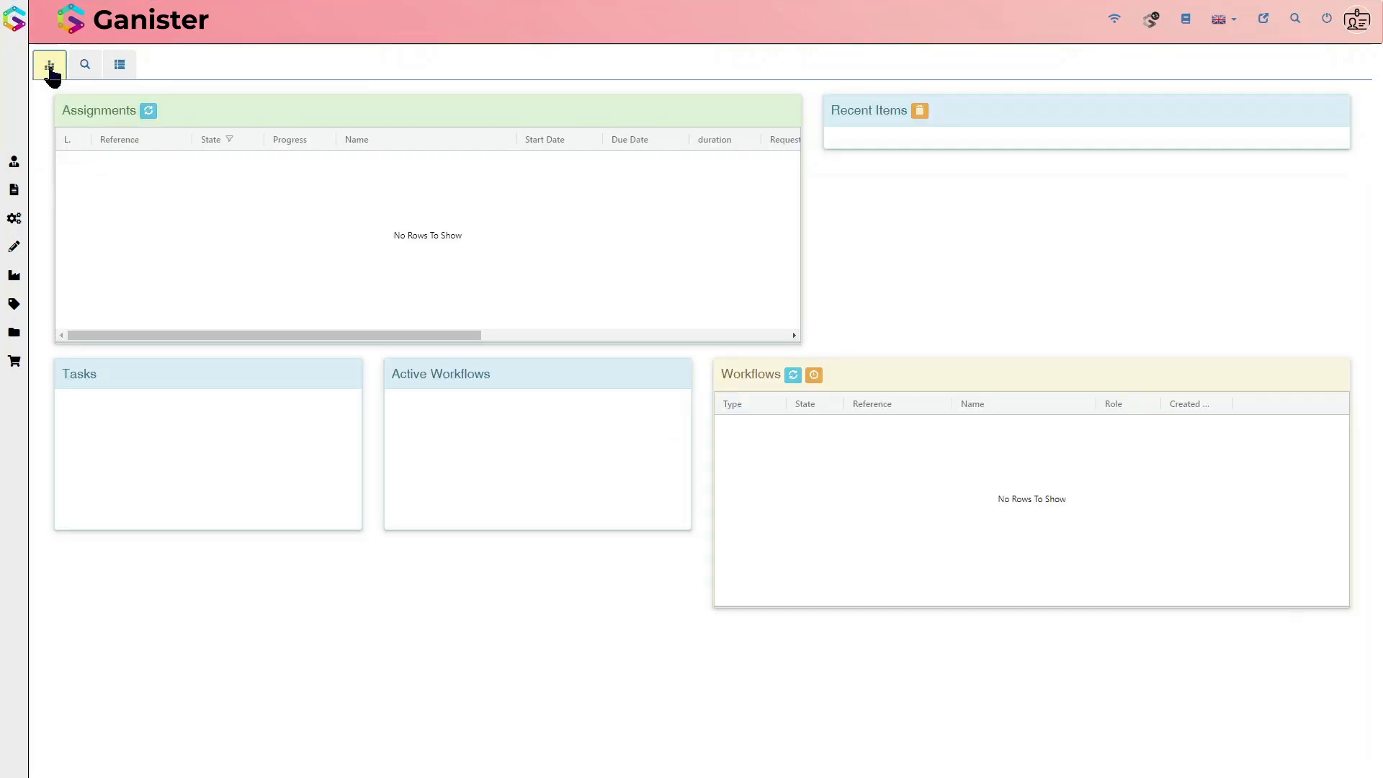
mouse_move(11, 111)
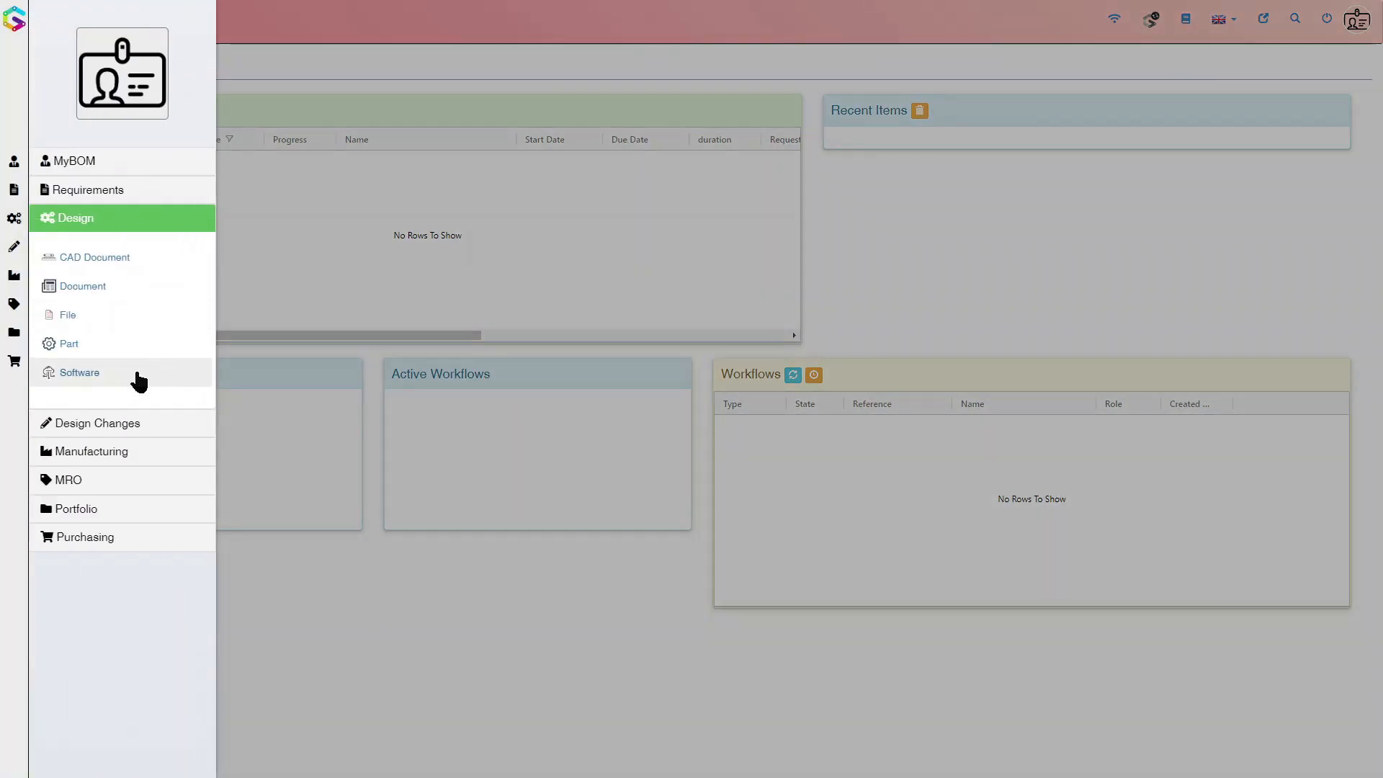
click(119, 374)
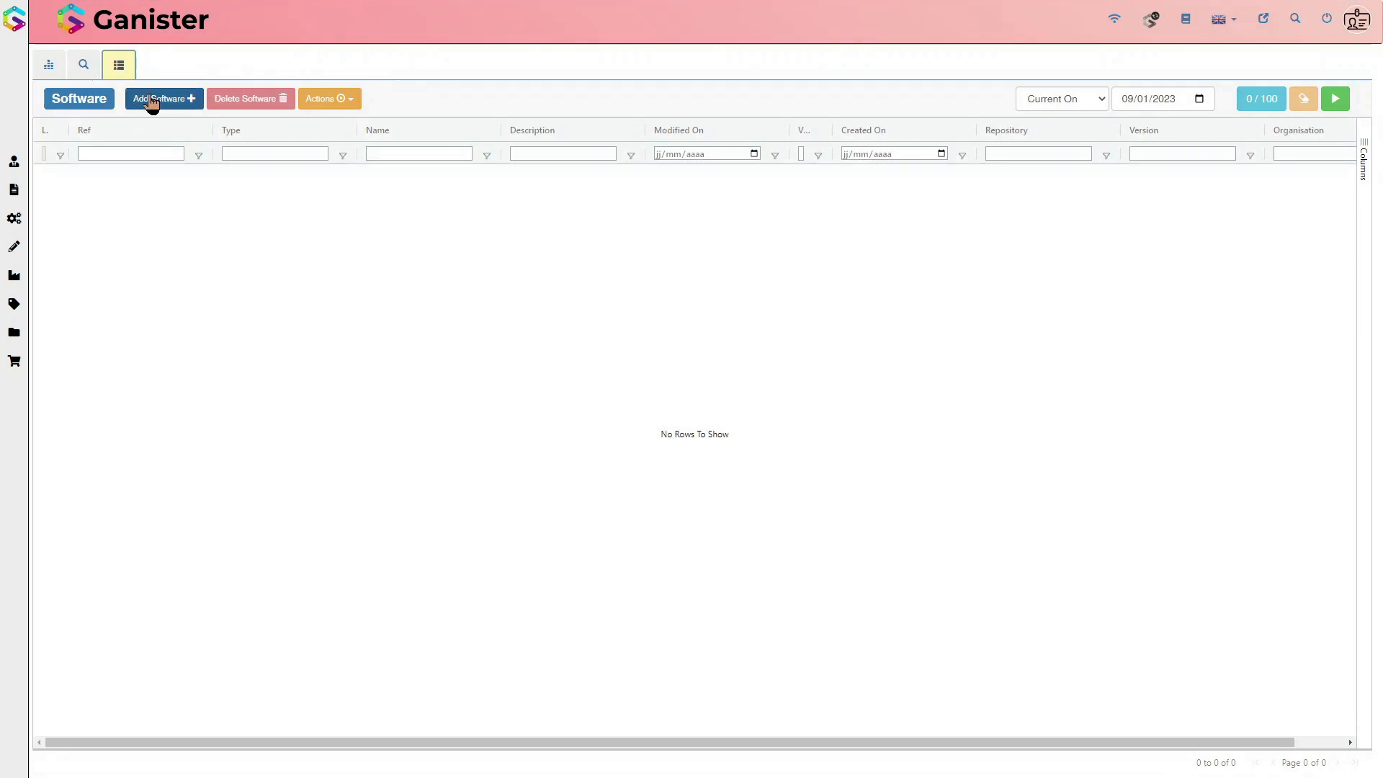
Step: Review the node types offered under Design, Design Changes and Manufacturing, and return to the Software list
click(5, 134)
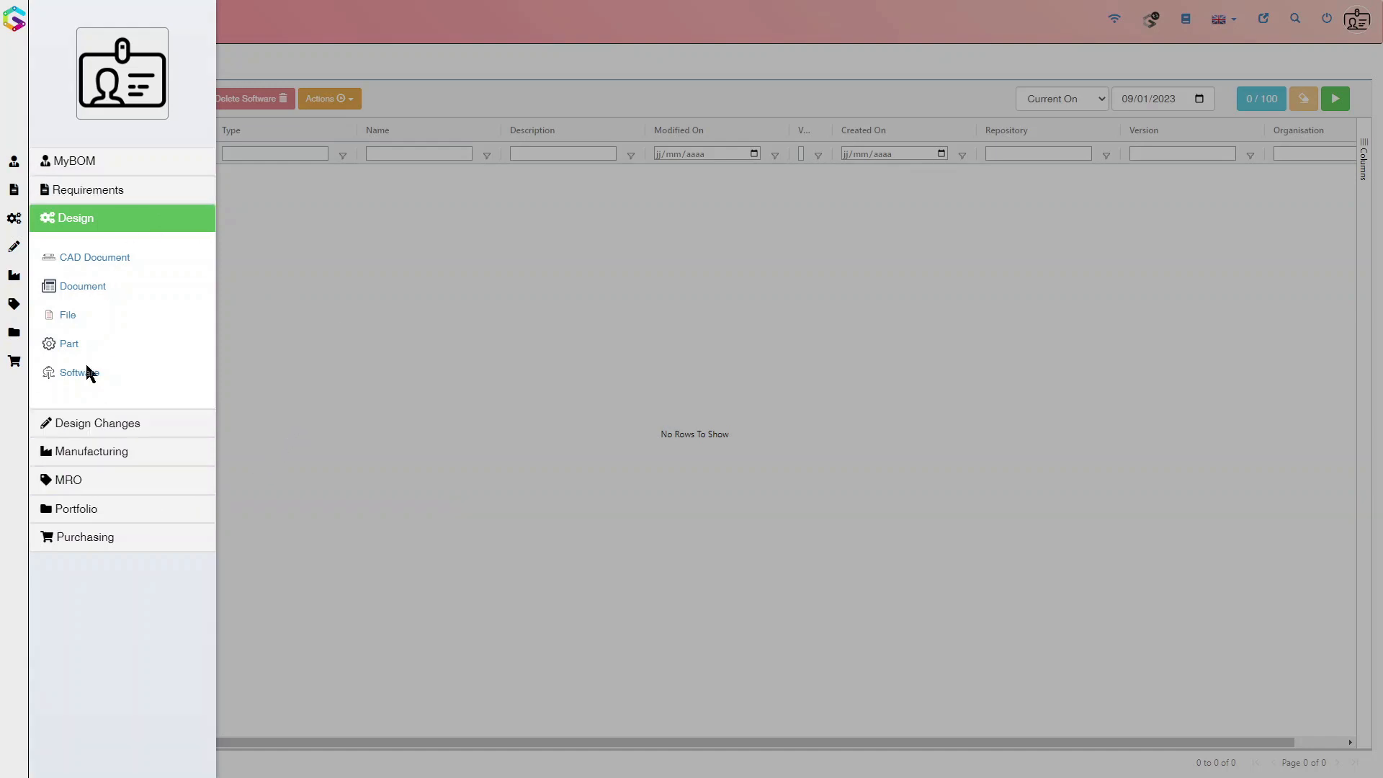
click(77, 223)
click(91, 249)
click(91, 226)
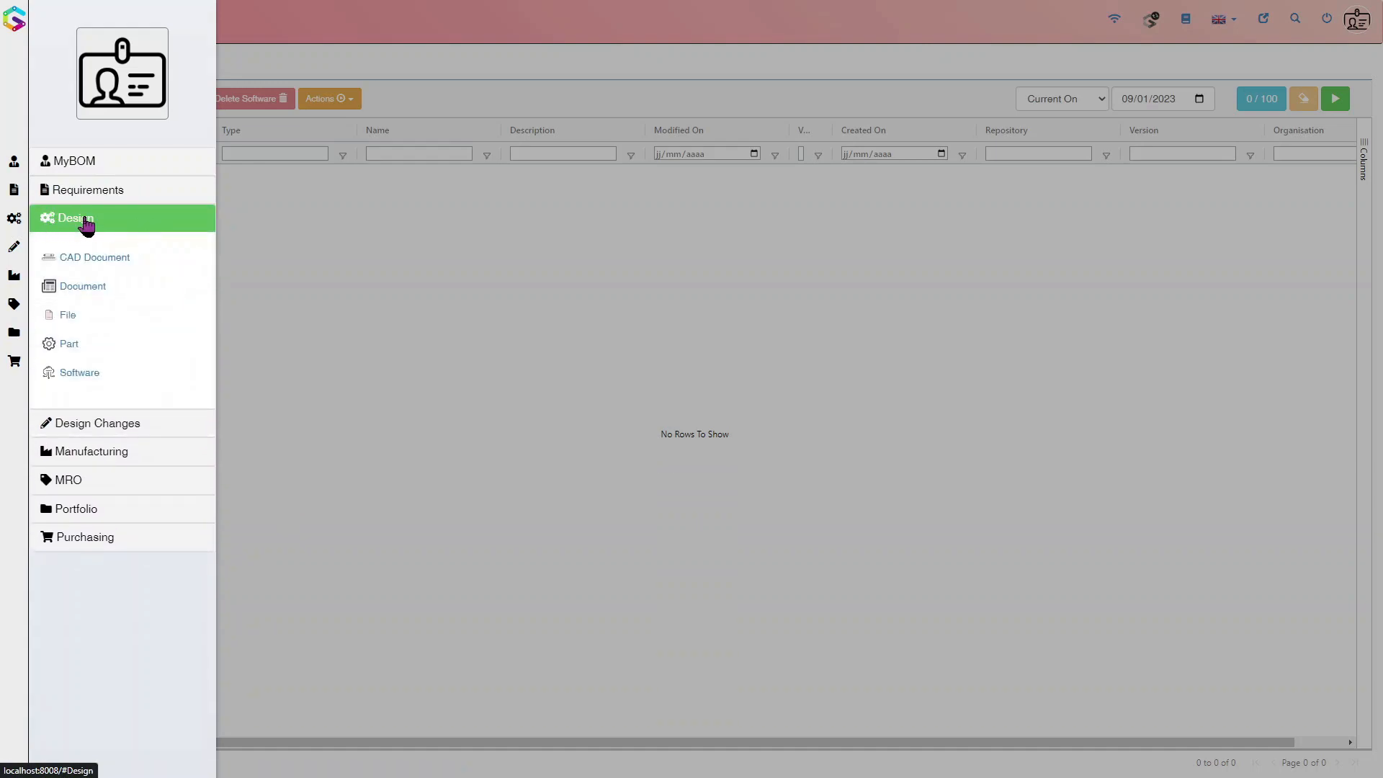
click(84, 428)
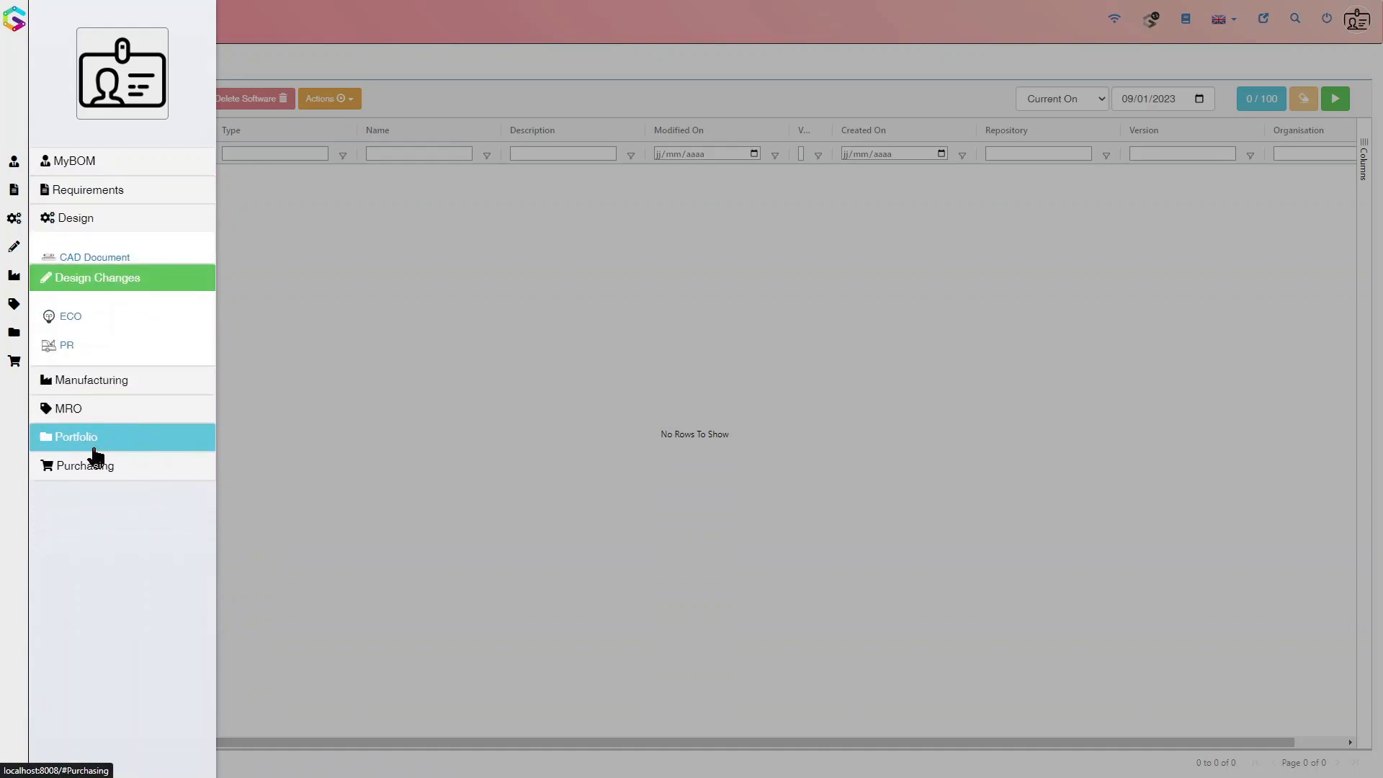
click(91, 361)
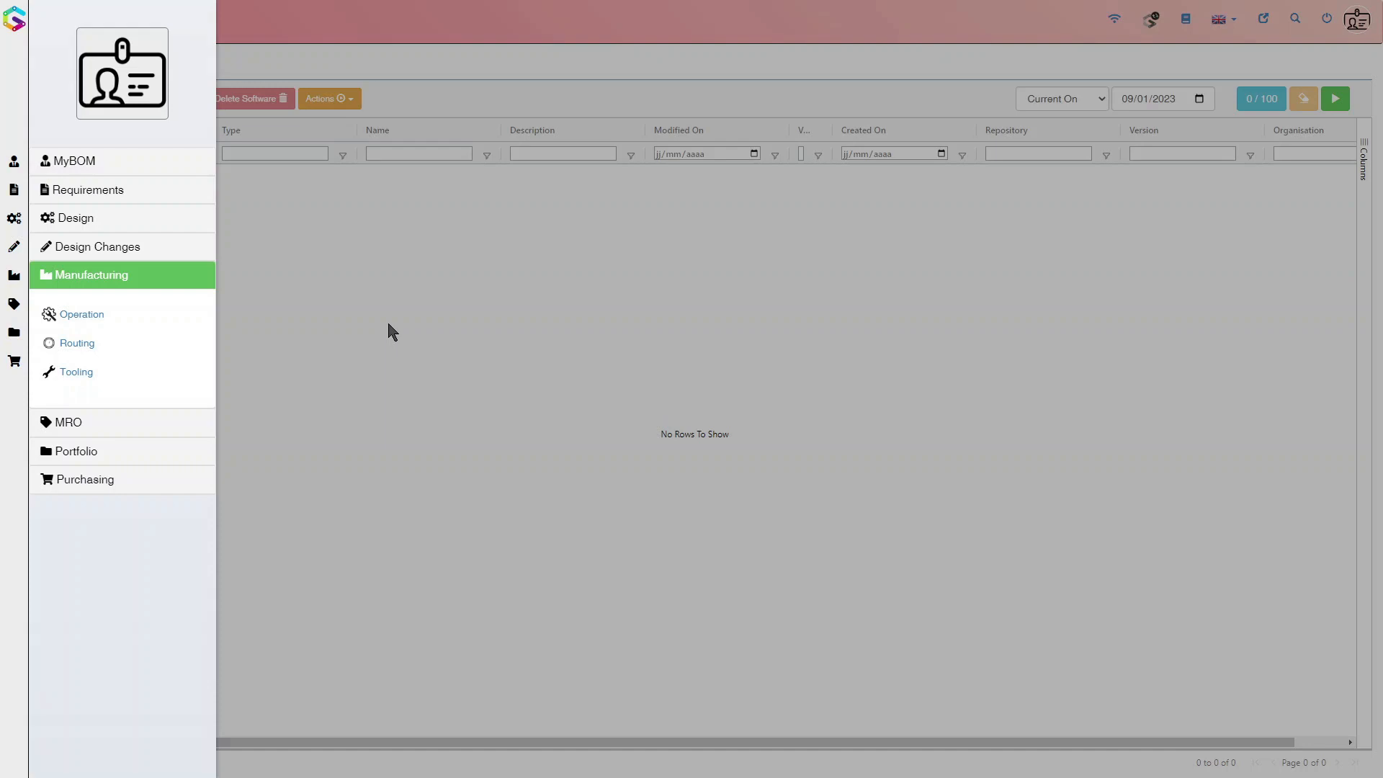
click(352, 330)
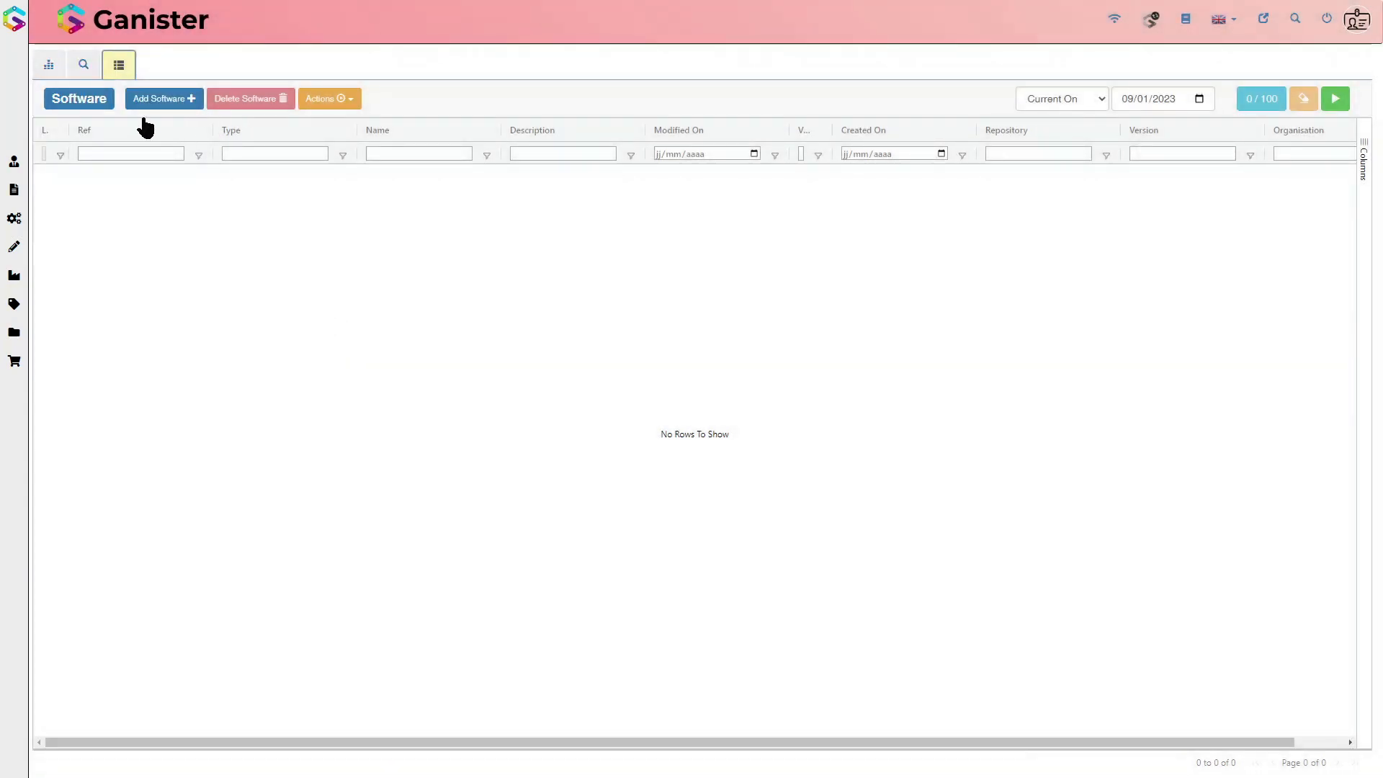
Step: Open the Part list under Design and look at the reports available for parts
click(14, 217)
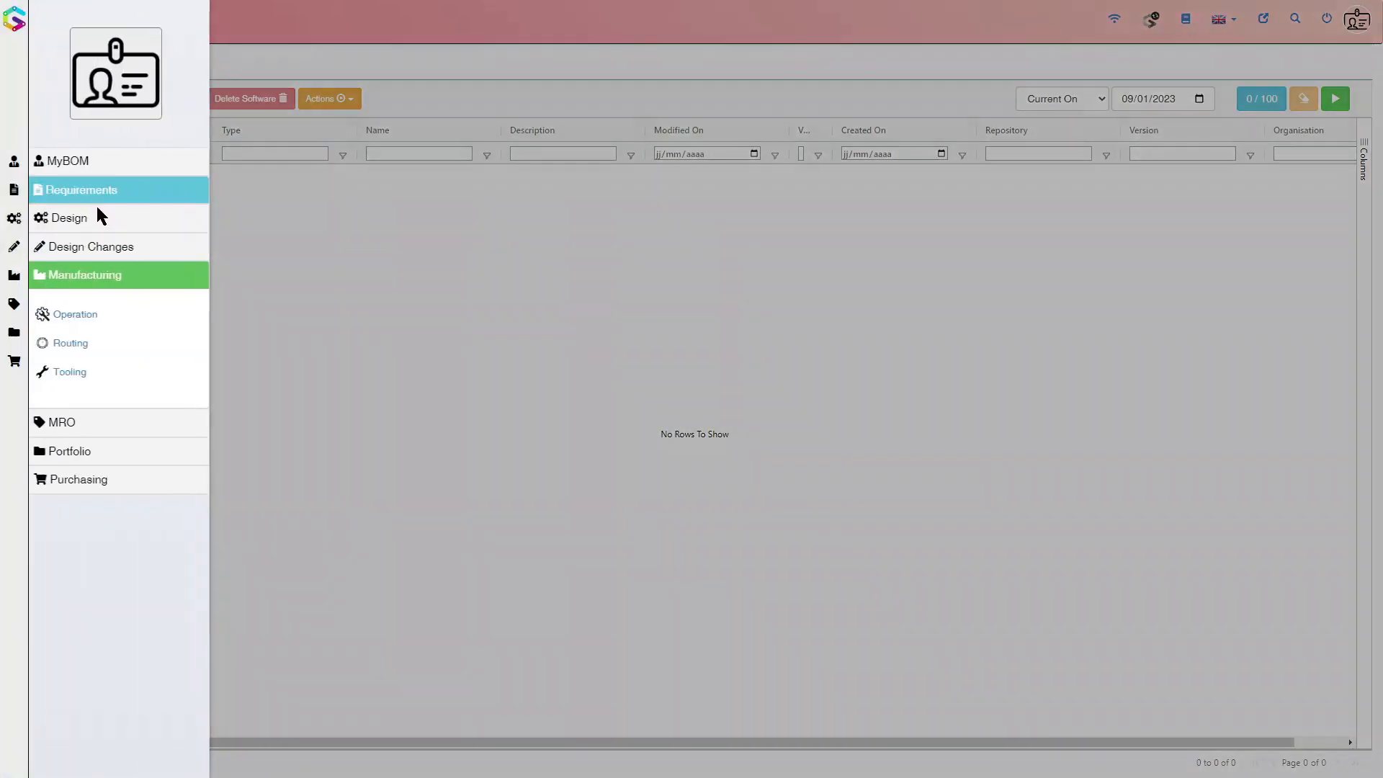
click(92, 225)
click(98, 346)
click(271, 103)
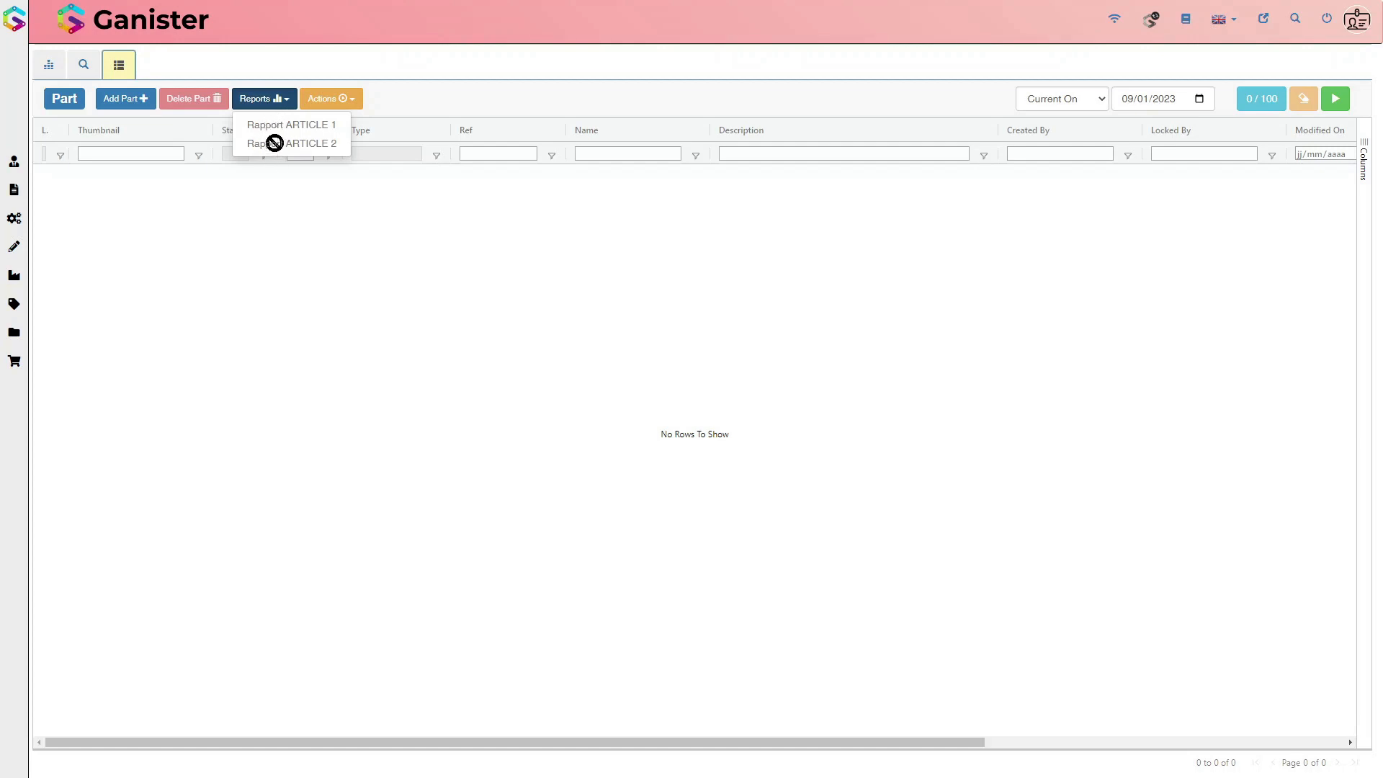
click(452, 110)
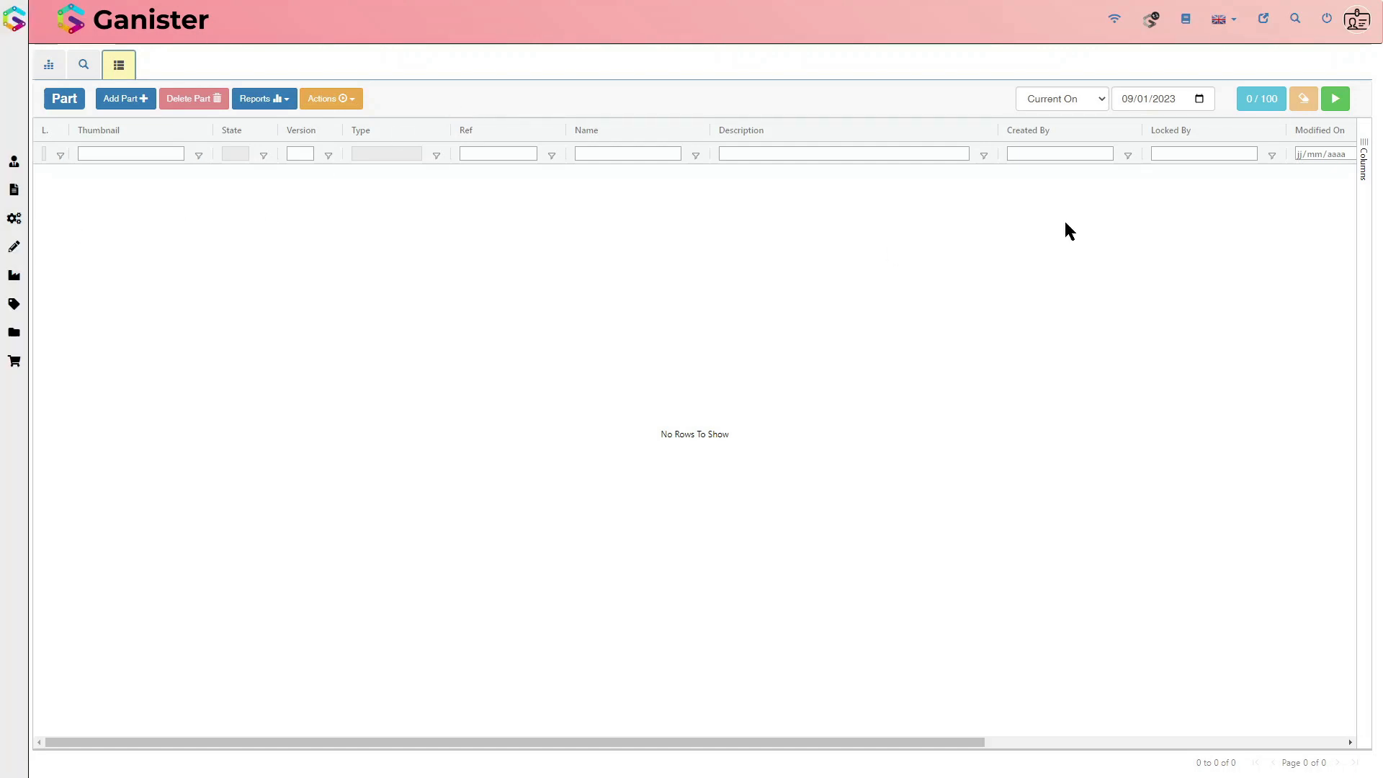
Step: Switch to the G-Config administration and open the Groups & Users page
click(22, 249)
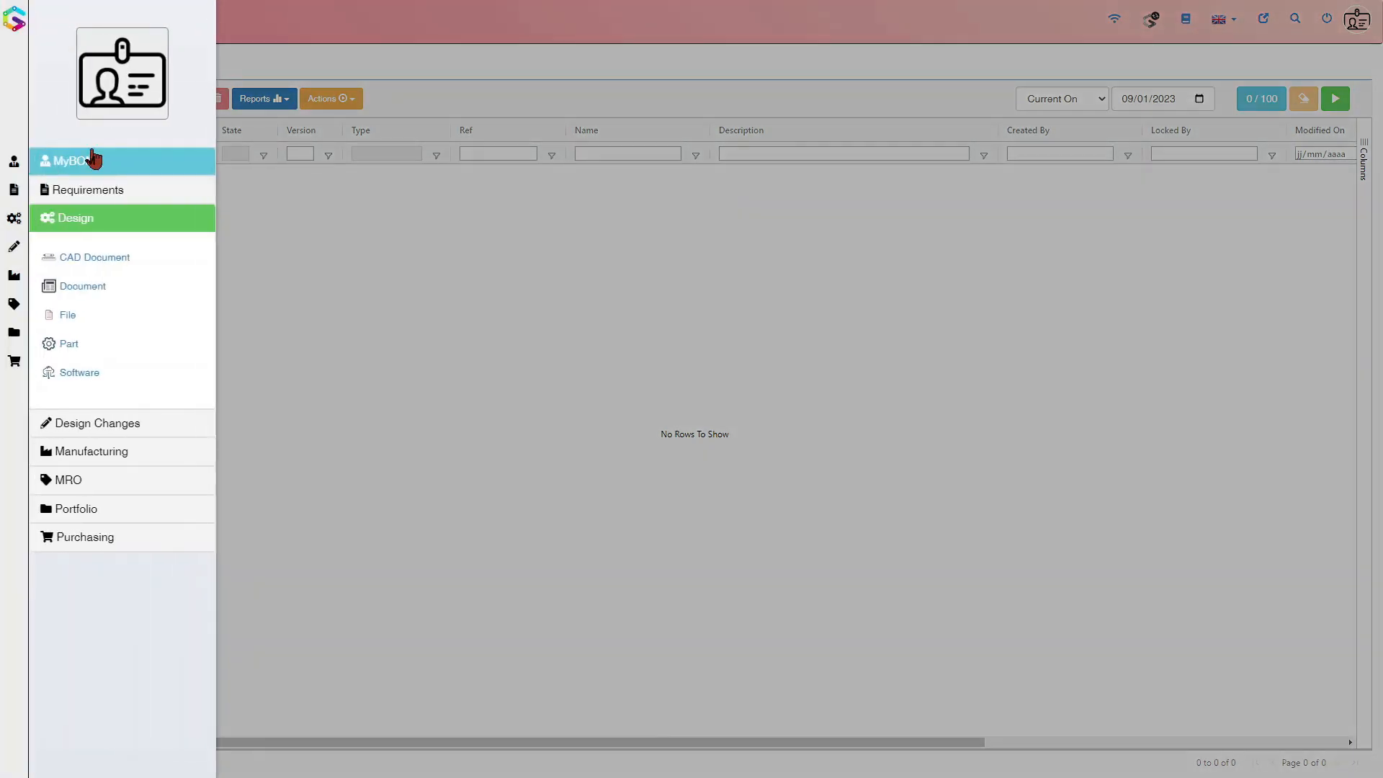
click(364, 355)
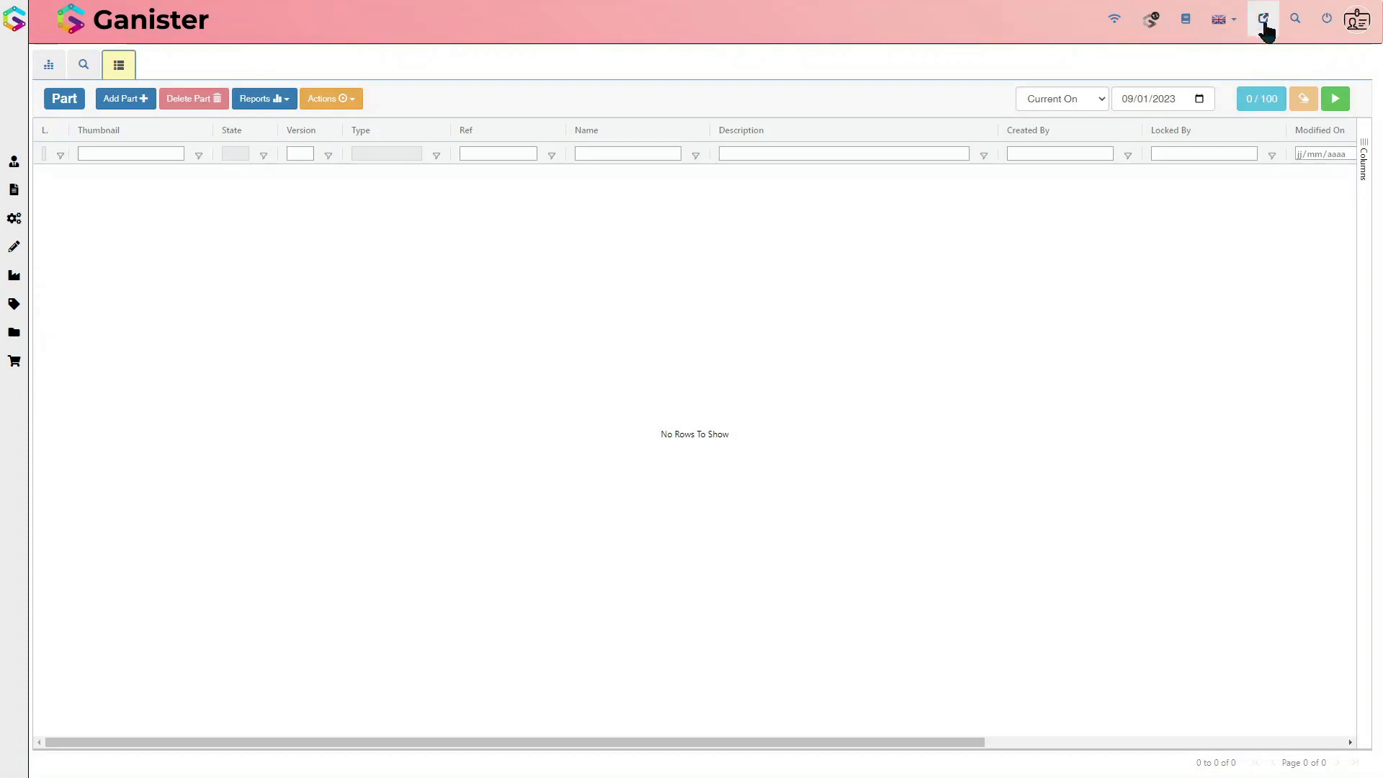
click(1266, 20)
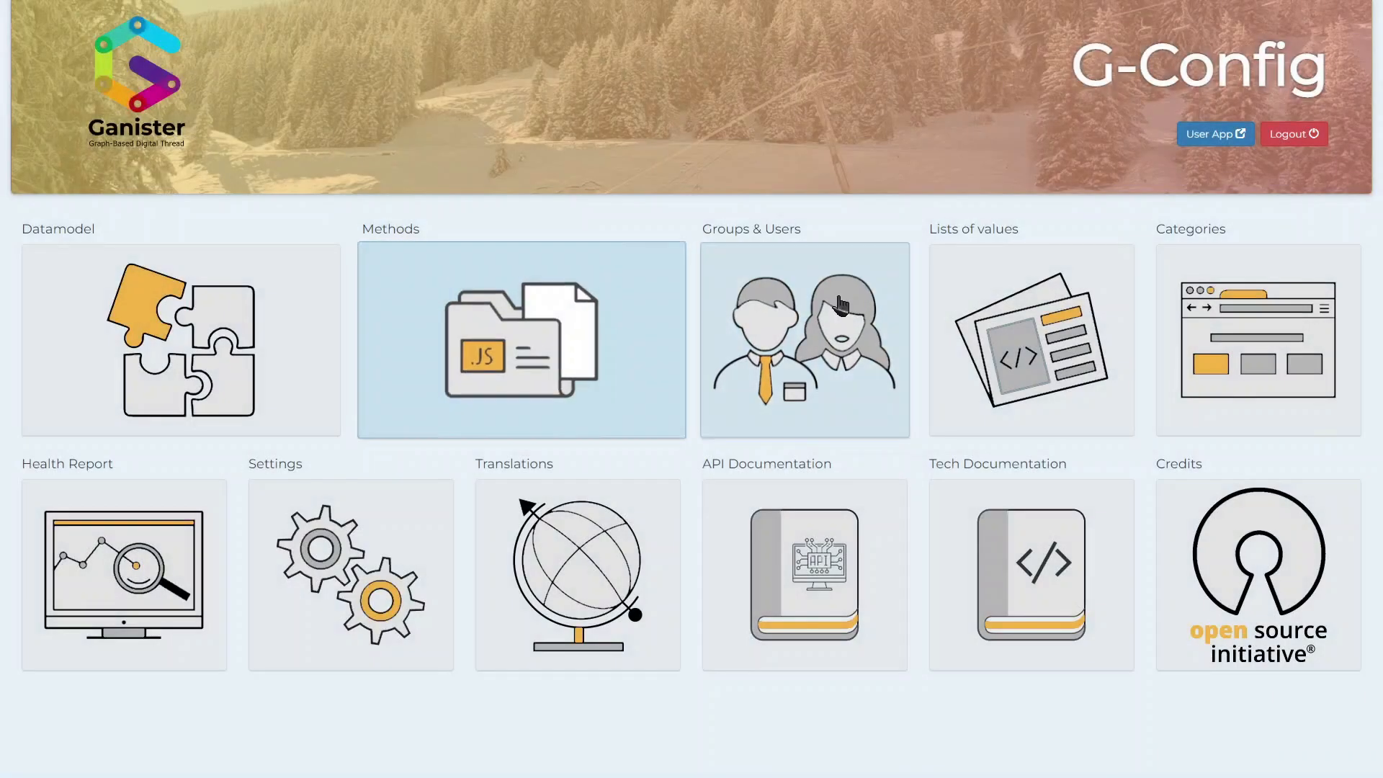
click(845, 306)
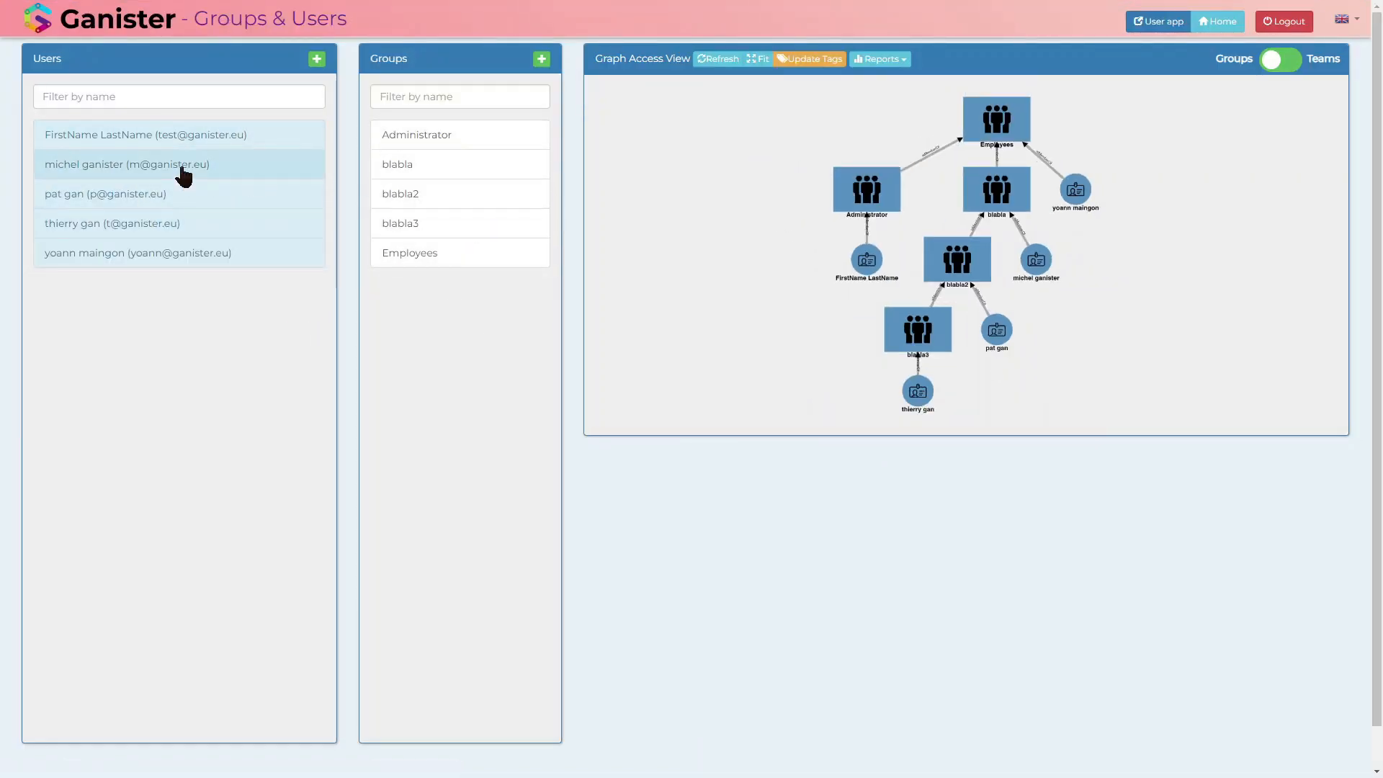
Step: Start adding a user and fill in the new user's first name, last name and e-mail address
drag(874, 351, 787, 345)
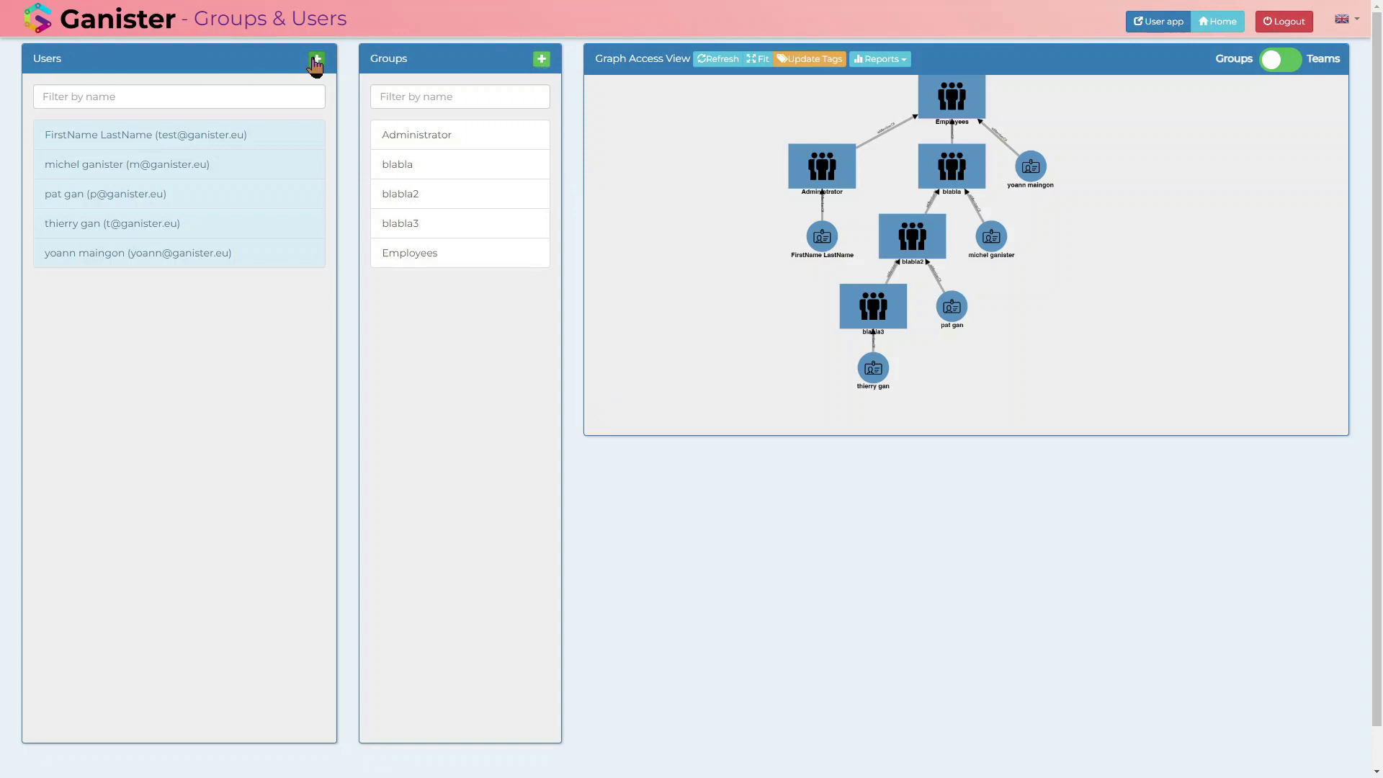
click(317, 58)
click(700, 87)
text(test2)
key(Escape)
key(Tab)
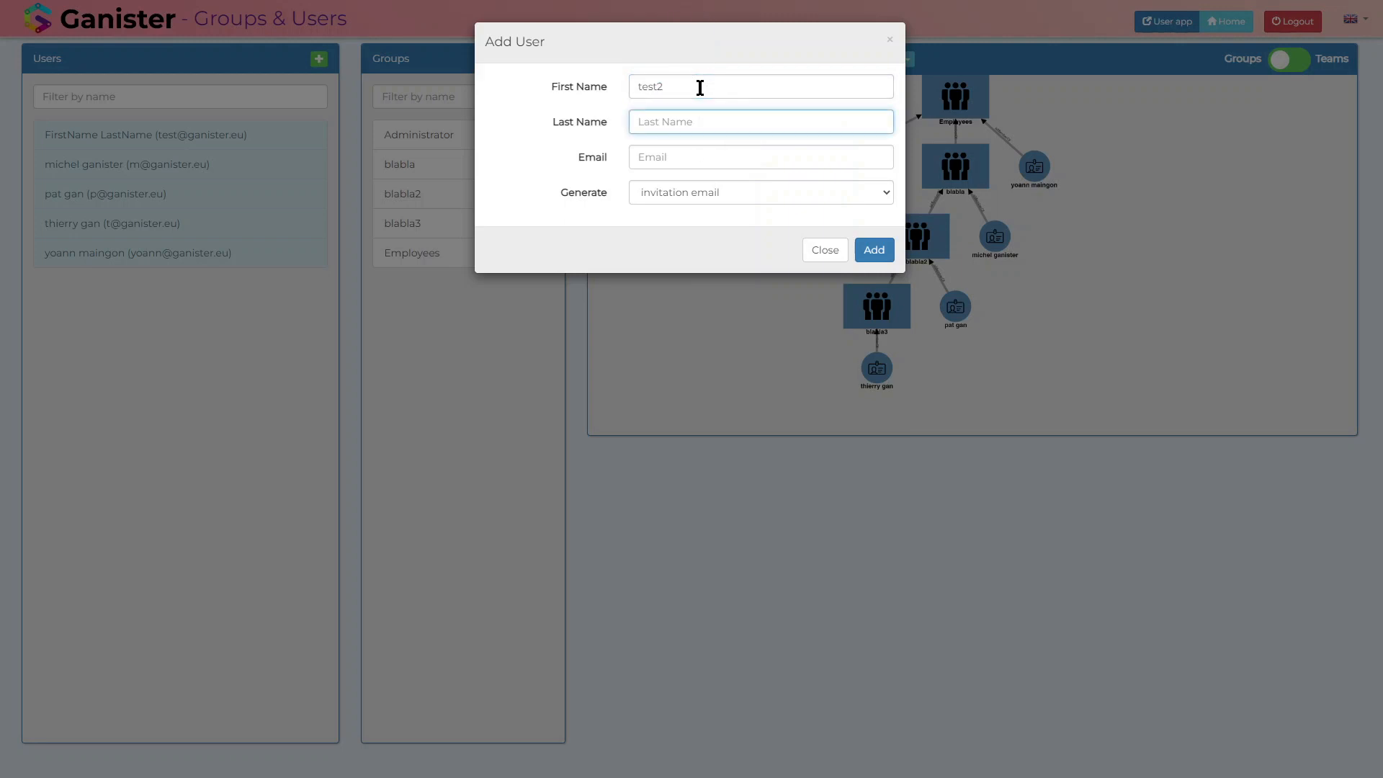
text(test)
key(Tab)
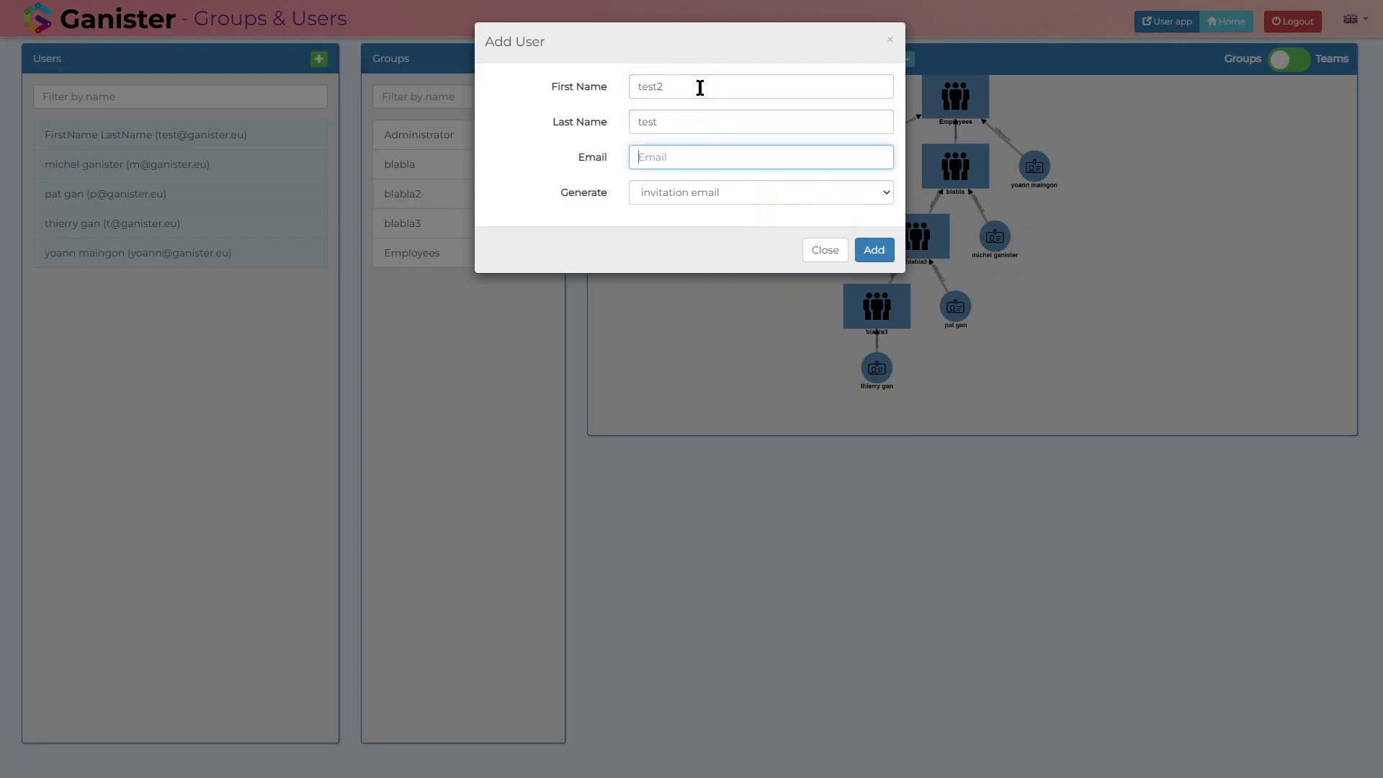
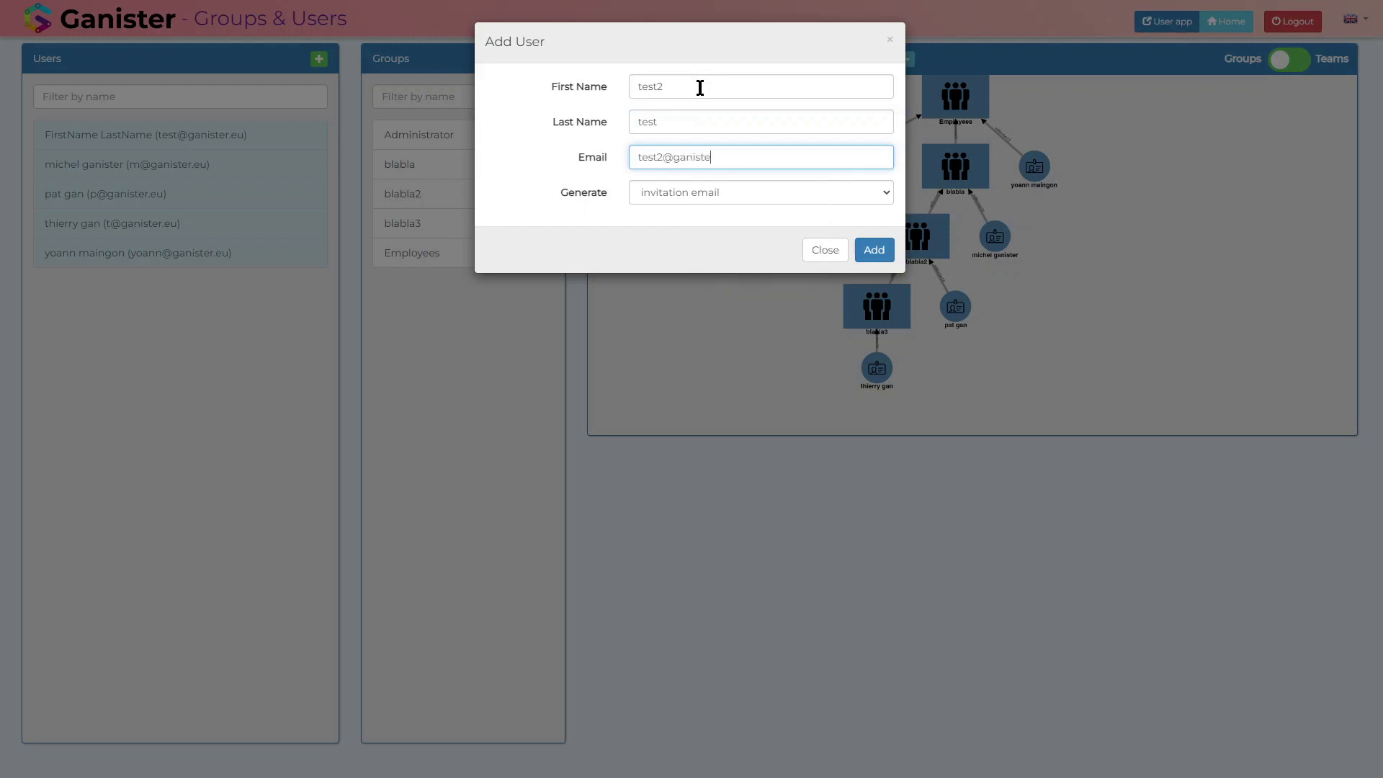
Step: Choose to generate a password for the new user and add the account
click(767, 192)
click(727, 223)
click(874, 251)
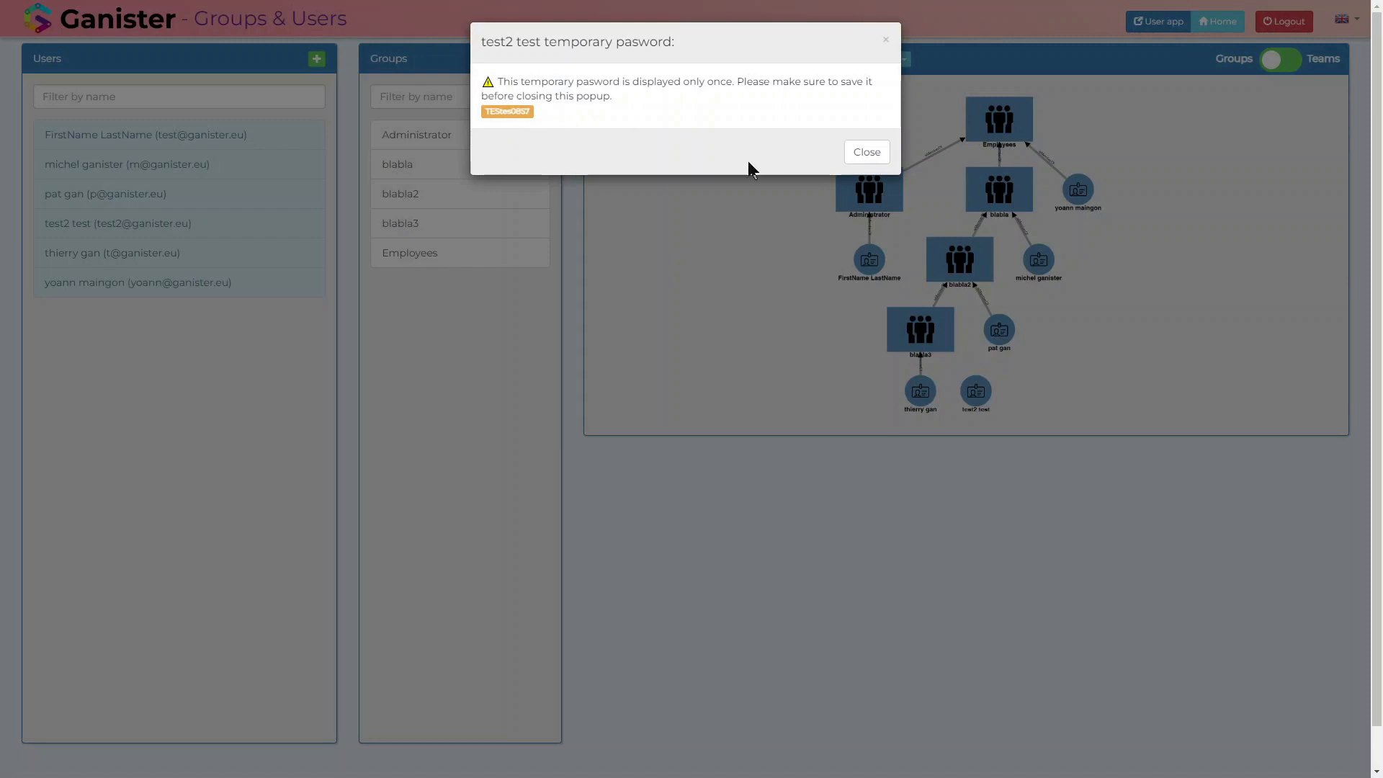
Step: Select the new user's temporary password for safekeeping and dismiss the notice
double_click(500, 111)
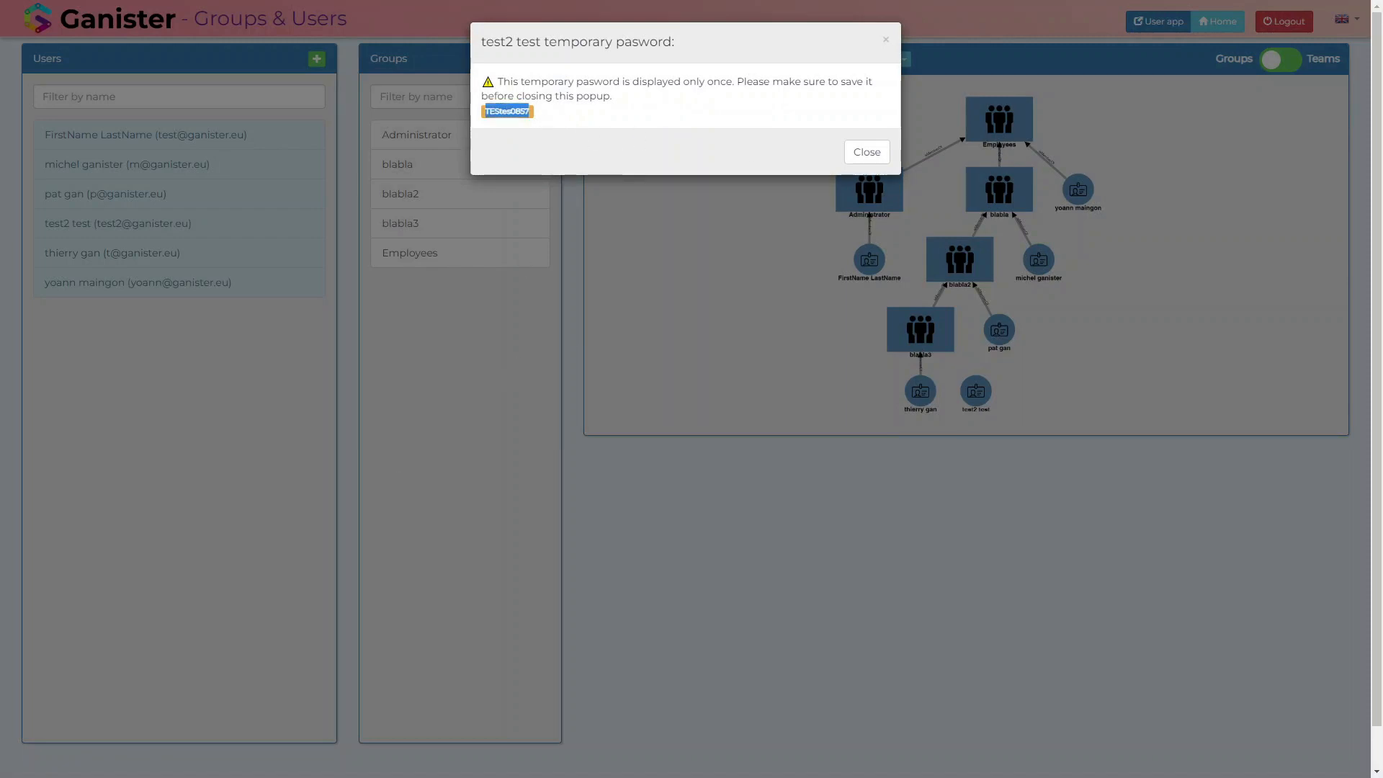
key(alt+Tab)
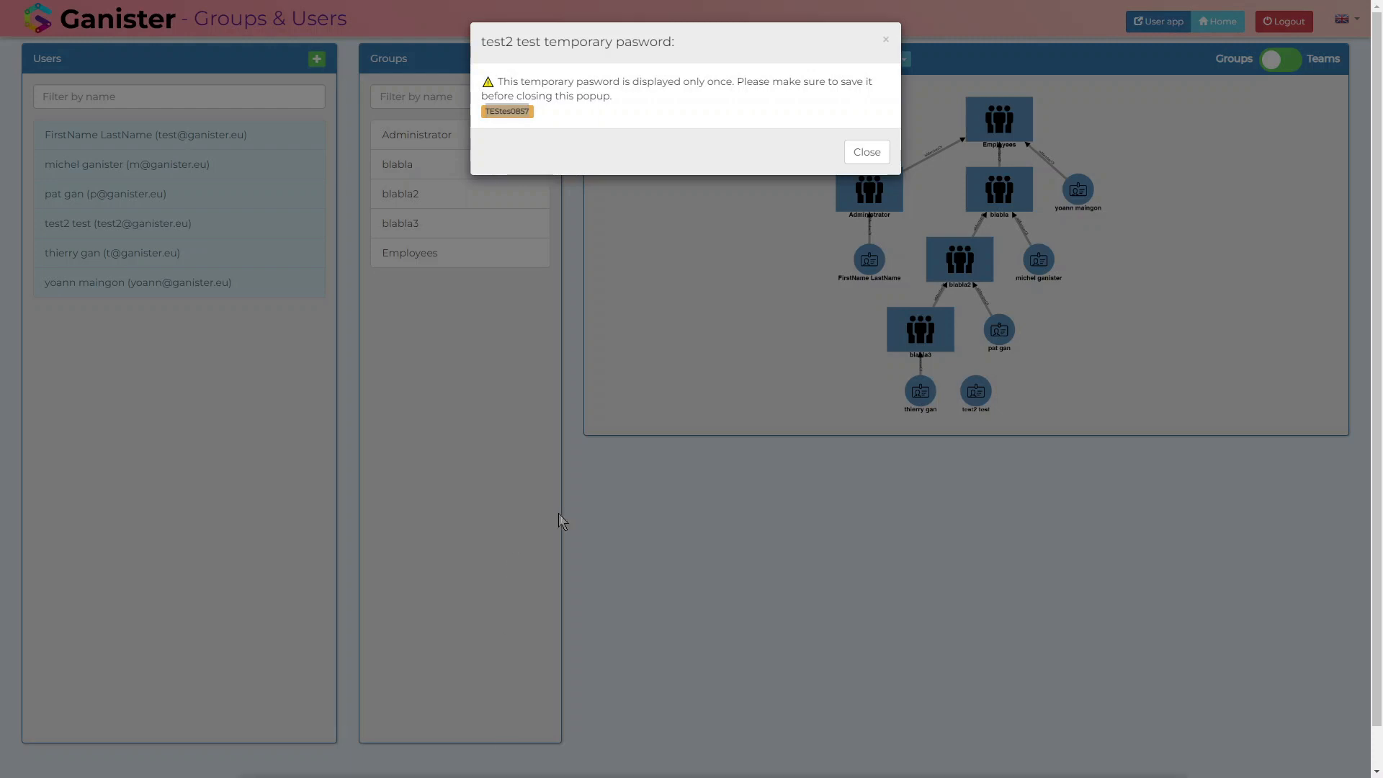
click(860, 149)
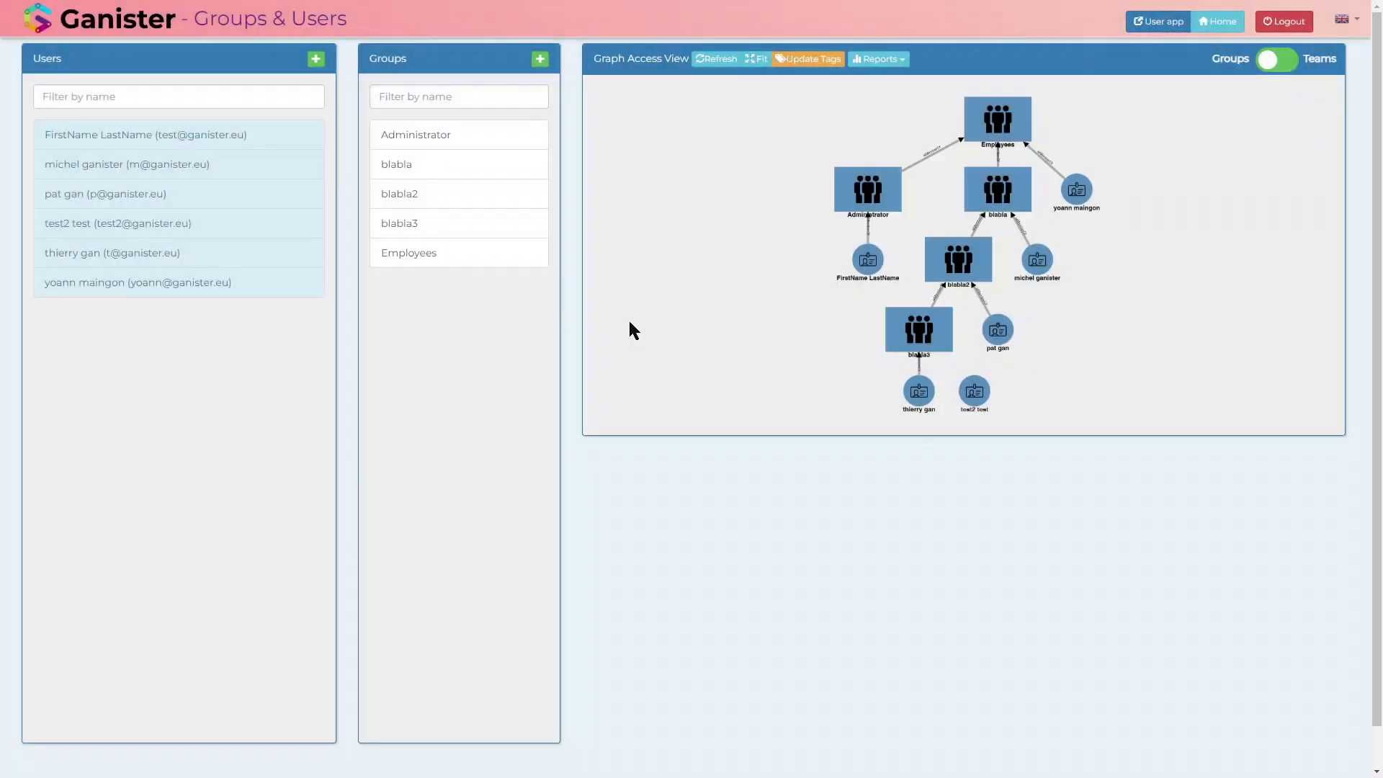
Step: Show the new user's details from the access graph and move its node below the Administrator branch
click(977, 398)
drag(977, 398, 833, 401)
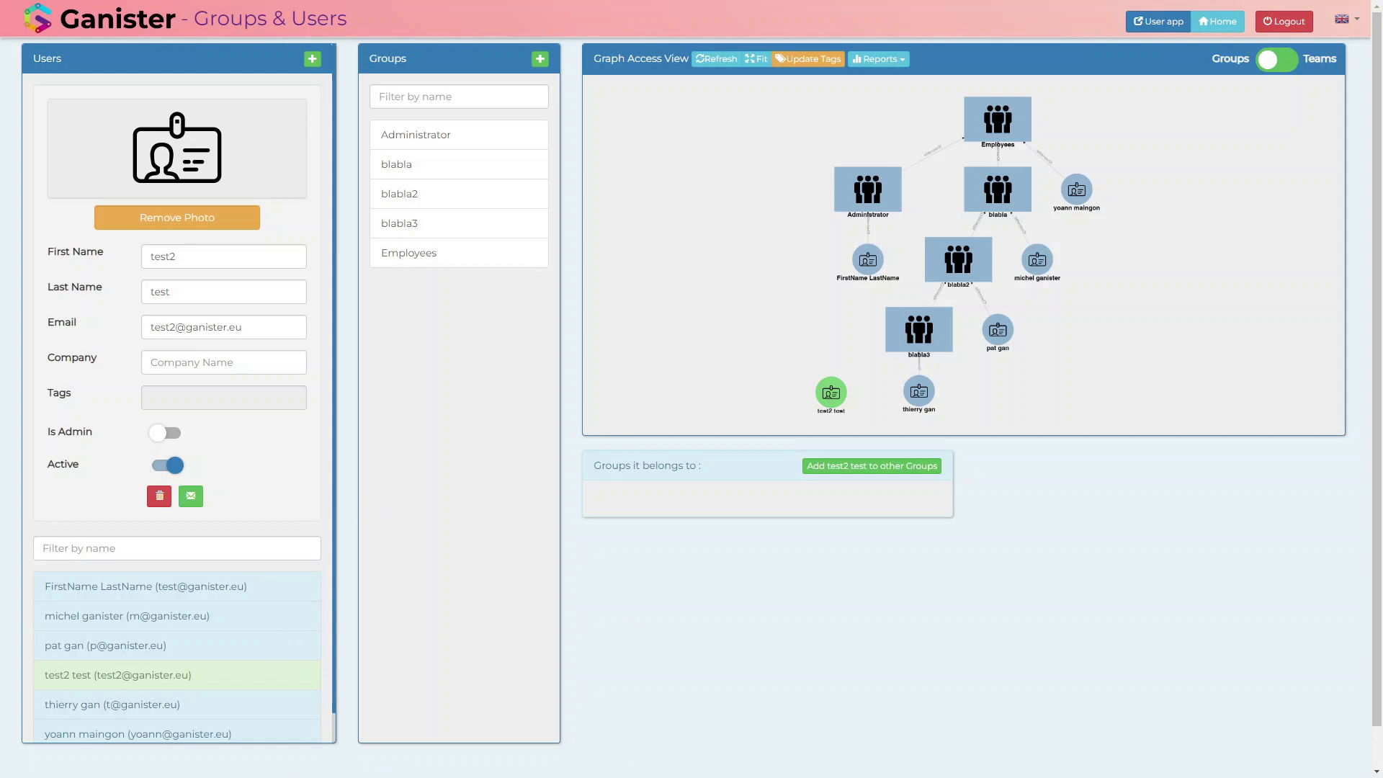
Step: Open a private browser window, load localhost:8008 and log out of the existing Ganister session
key(ctrl+shift+n)
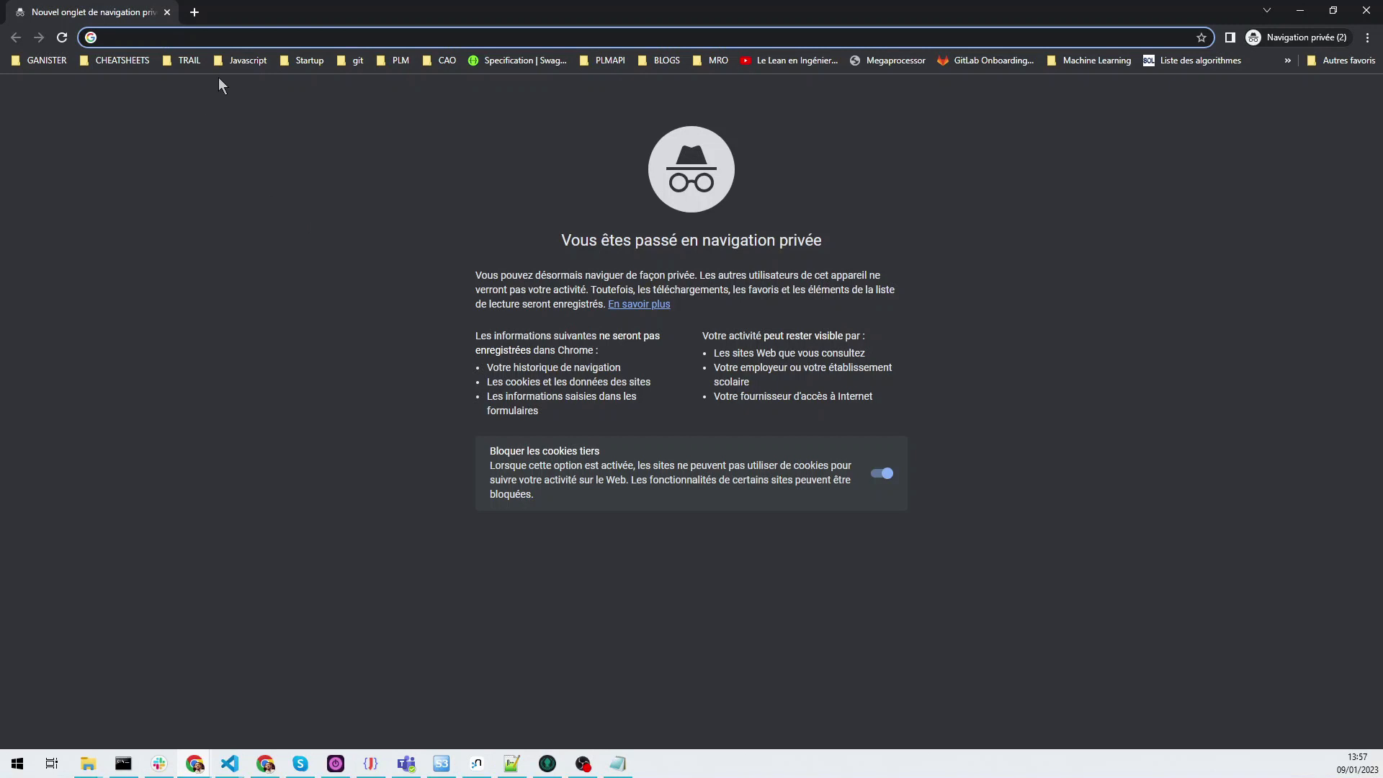
text(localhost:8008)
key(Return)
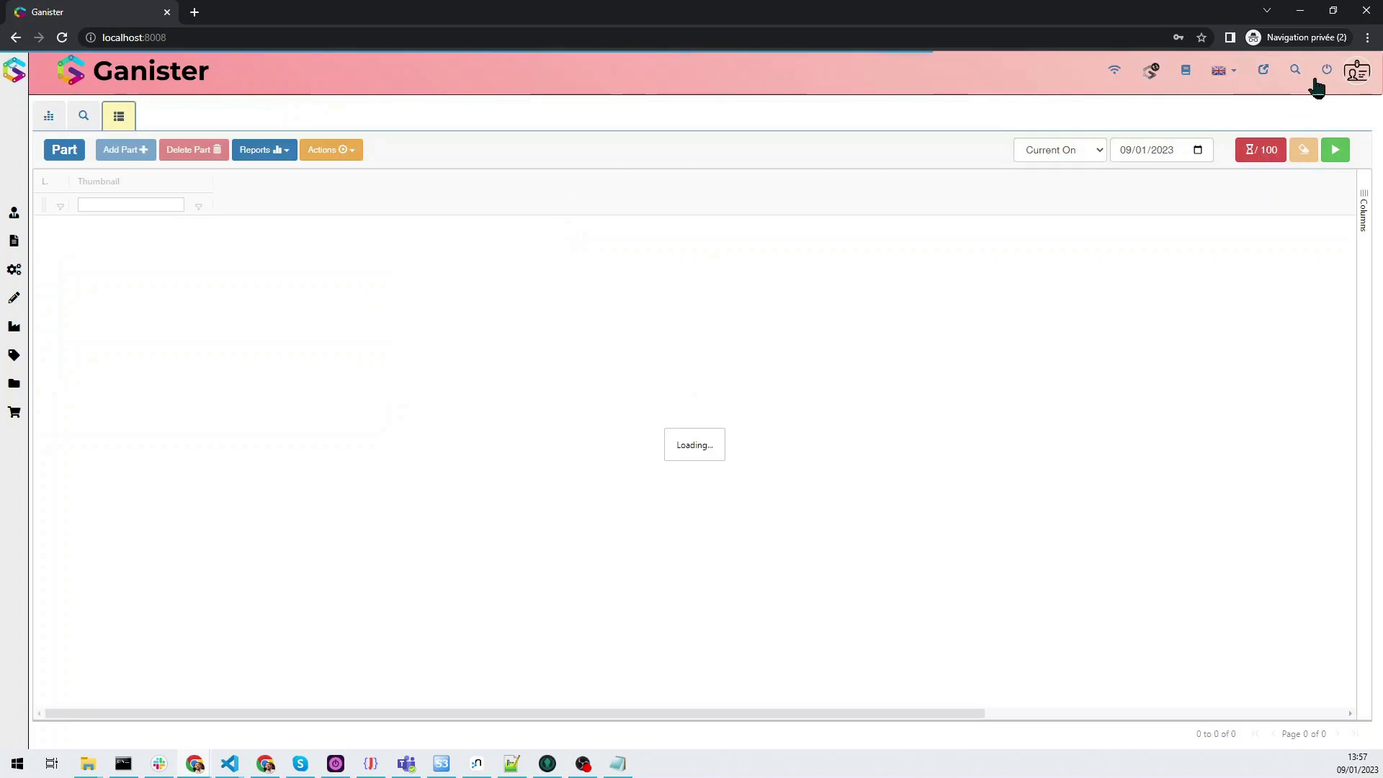
click(1326, 71)
Step: Log in with the new test user's e-mail and temporary password, and check which module categories that account offers
click(643, 483)
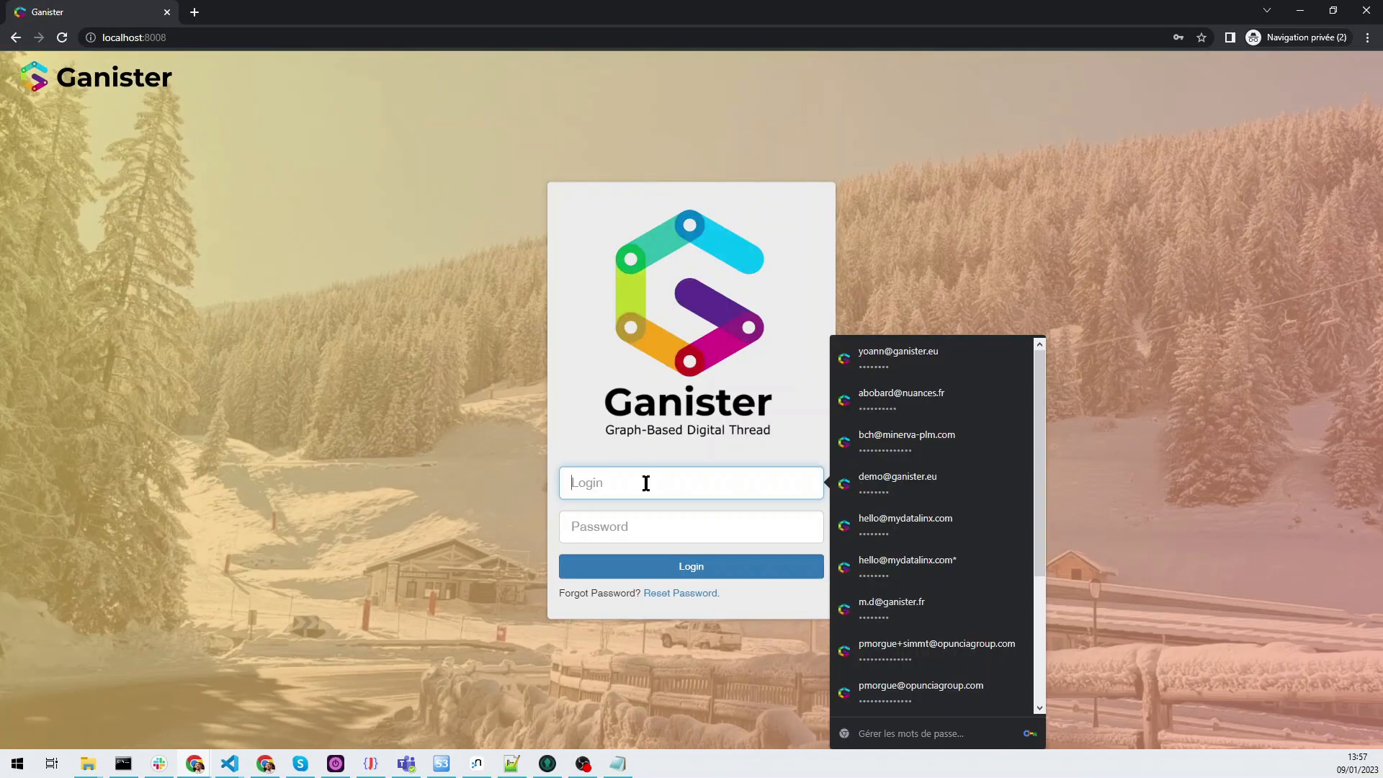
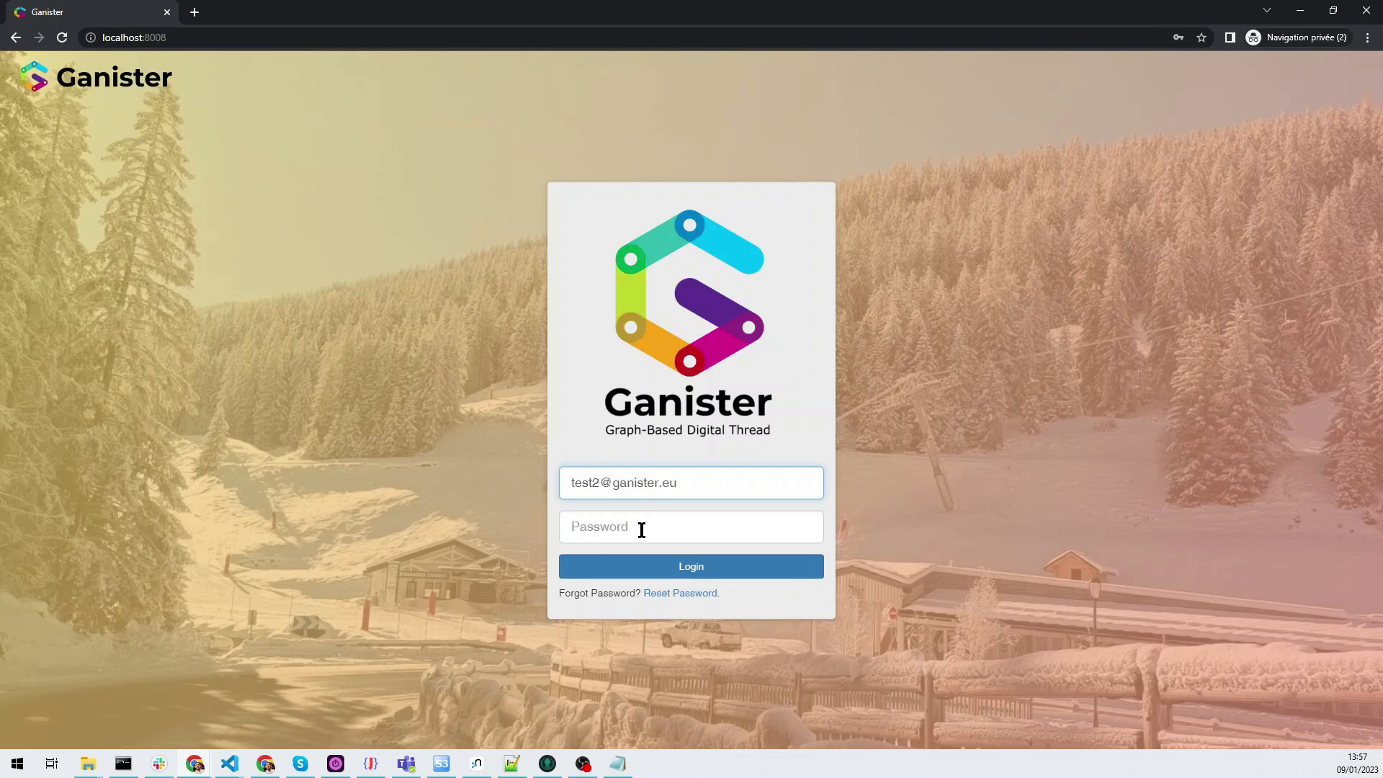
click(642, 530)
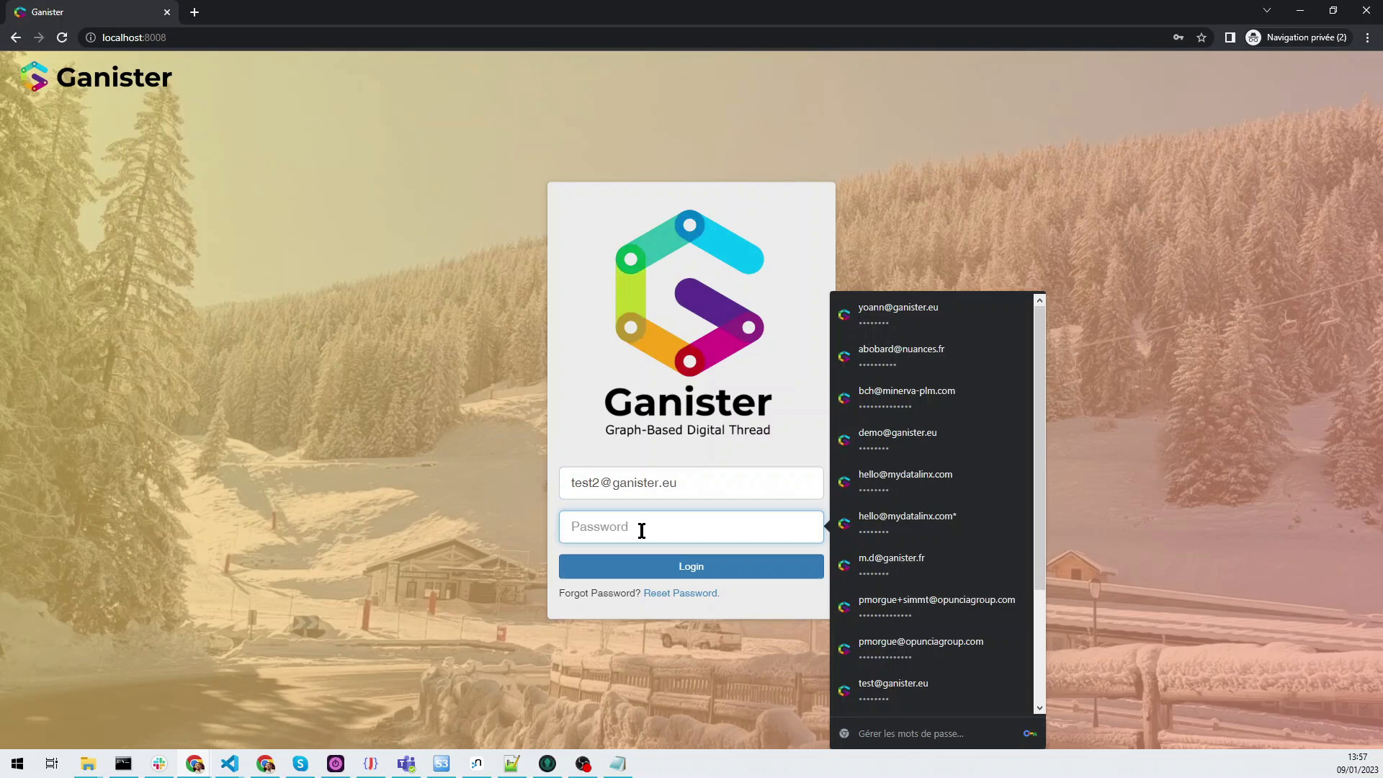
click(617, 764)
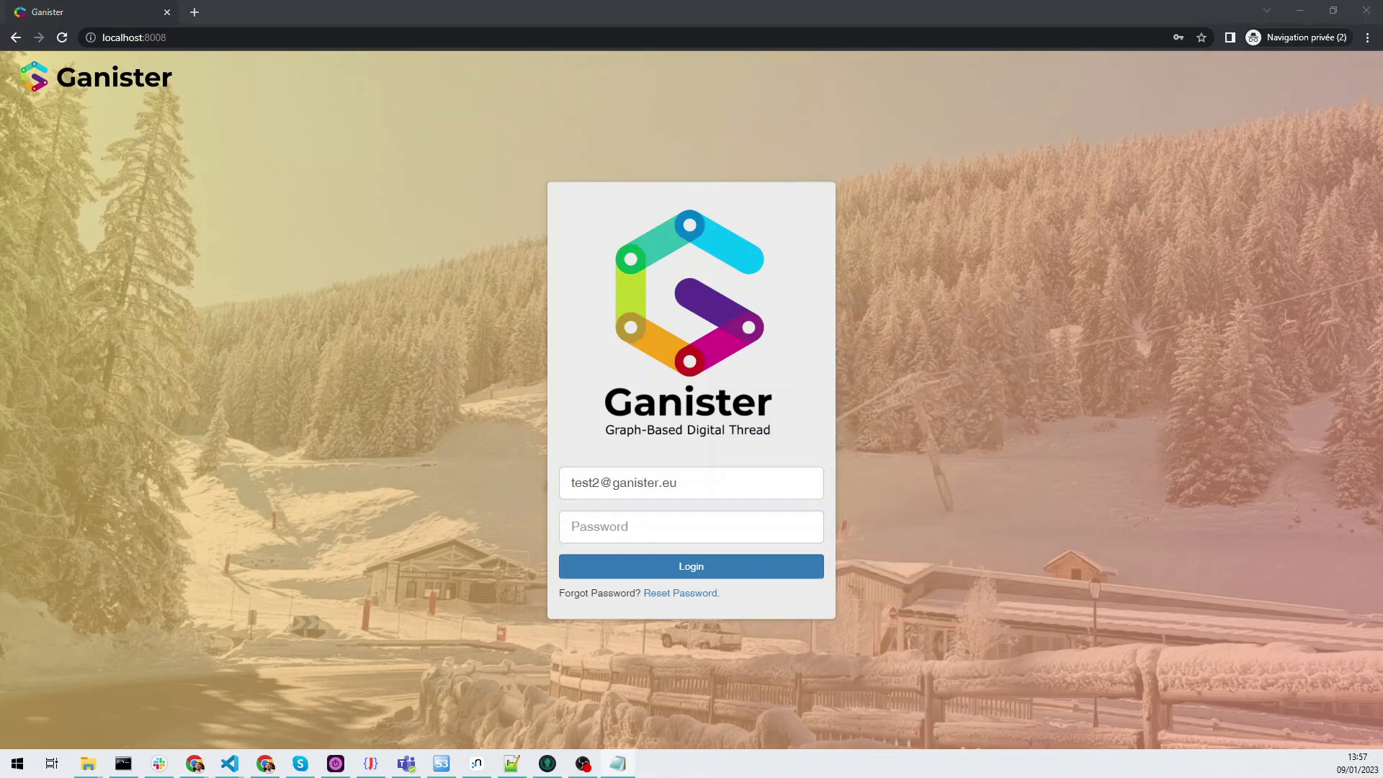
click(611, 524)
key(ctrl+v)
click(657, 566)
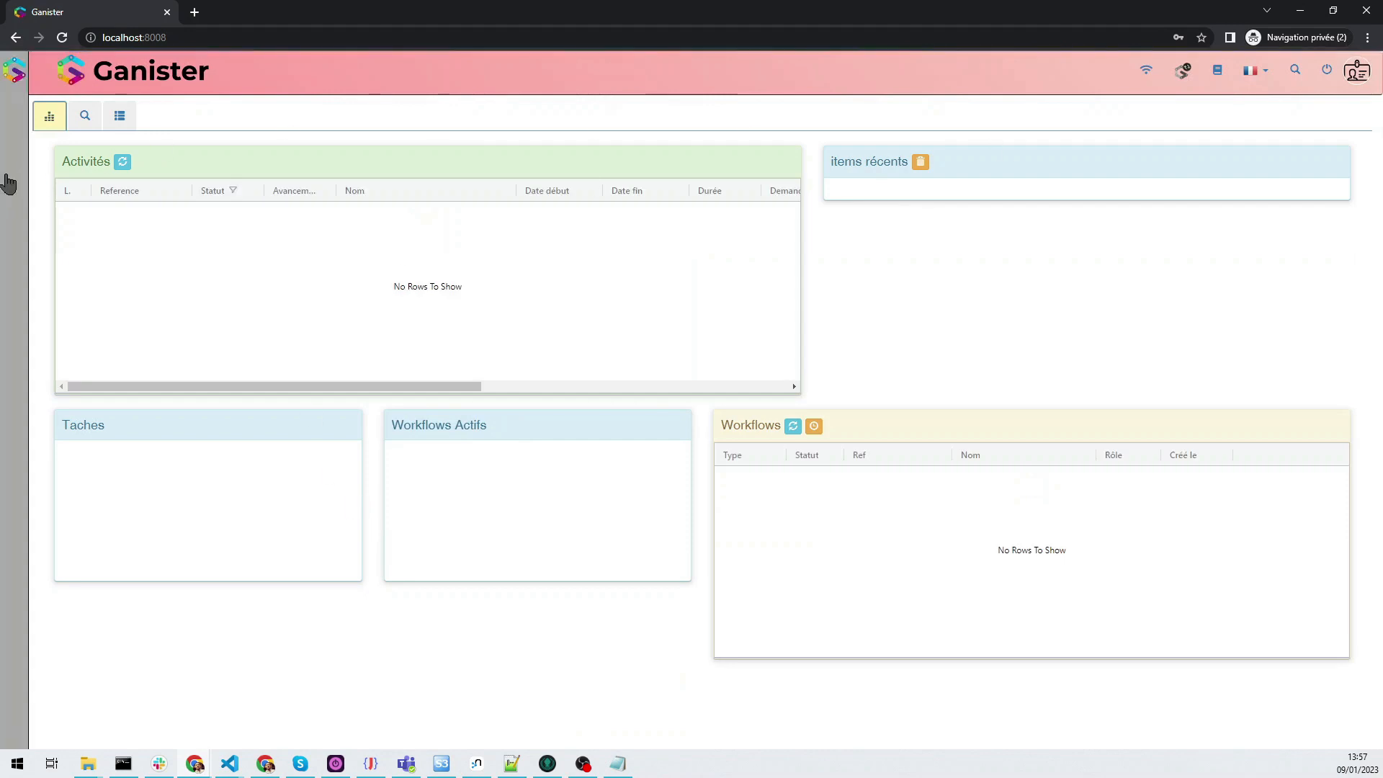
click(8, 183)
click(16, 352)
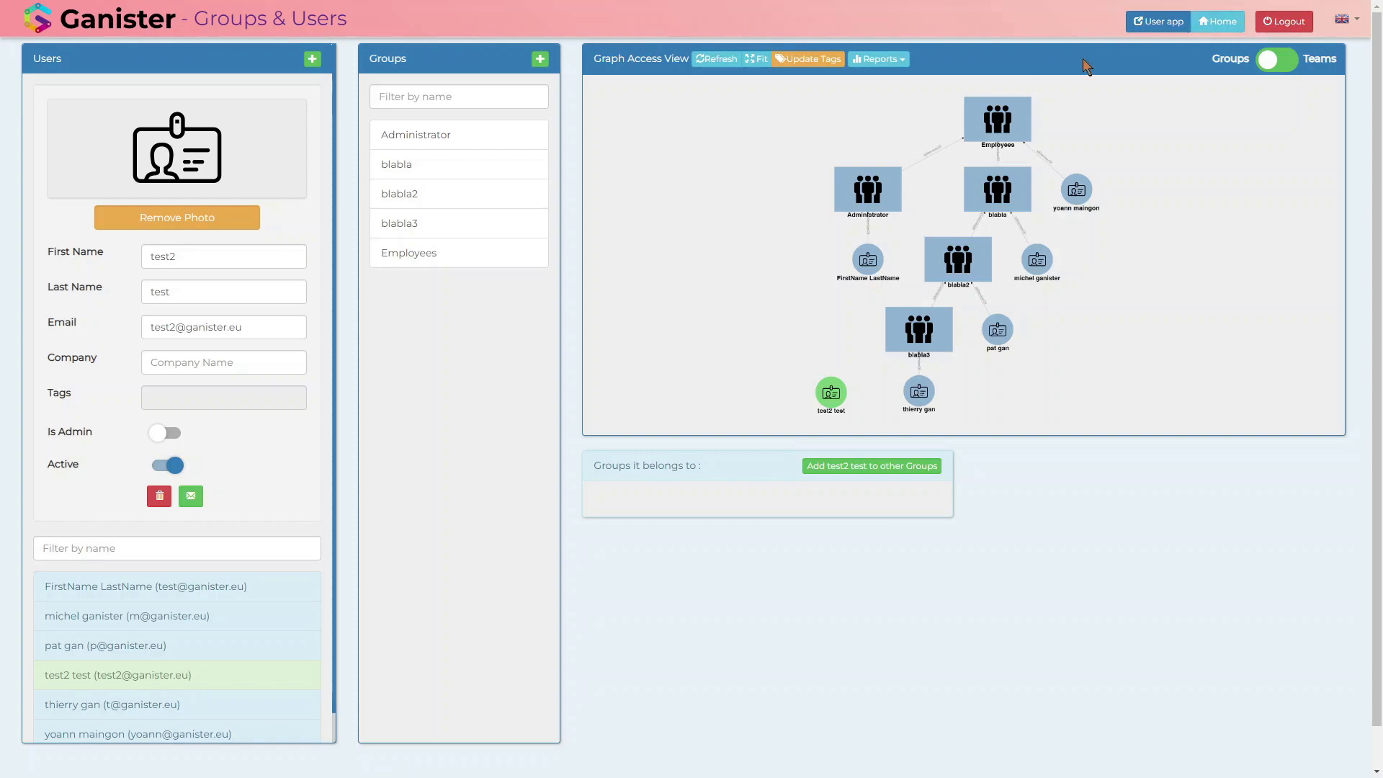
Step: Return to the G-Config home, reopen Groups & Users and dismiss the error notice
click(1224, 21)
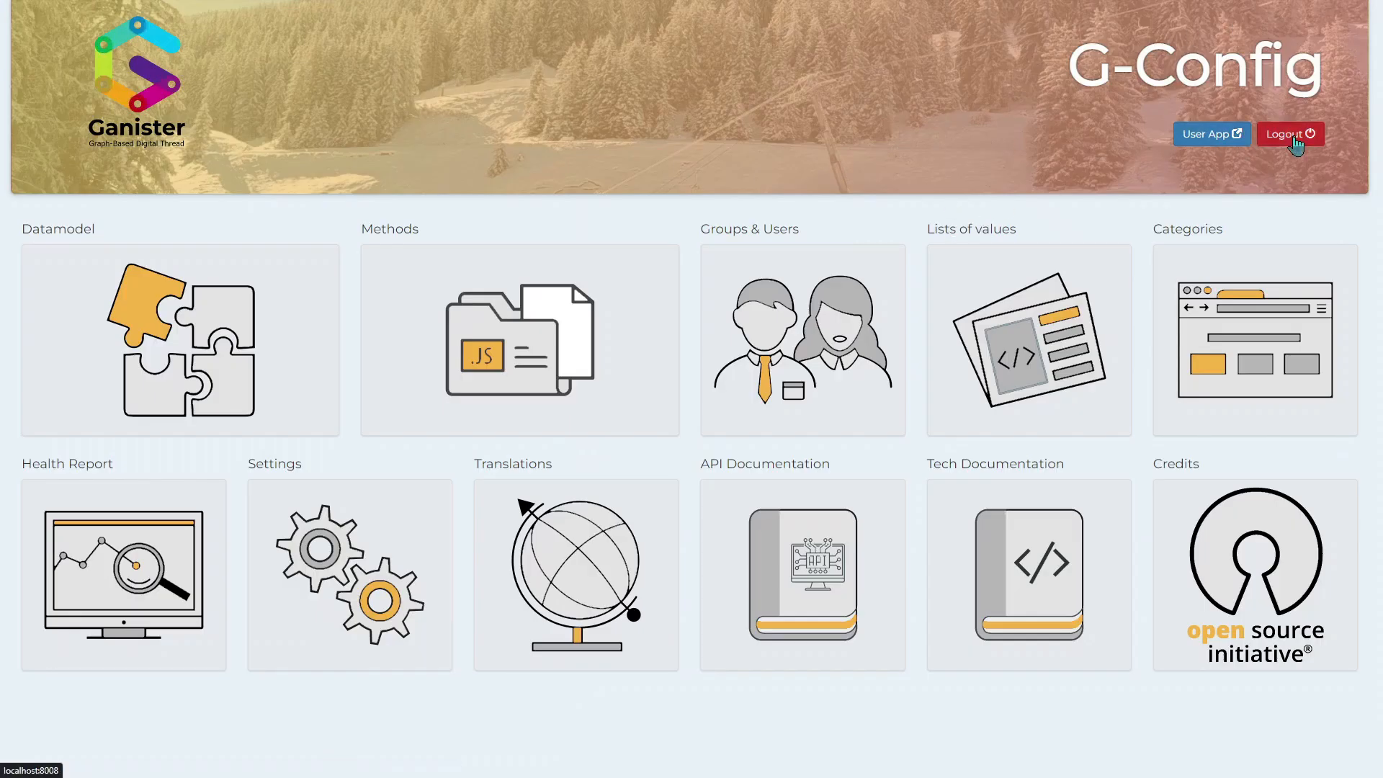
click(786, 310)
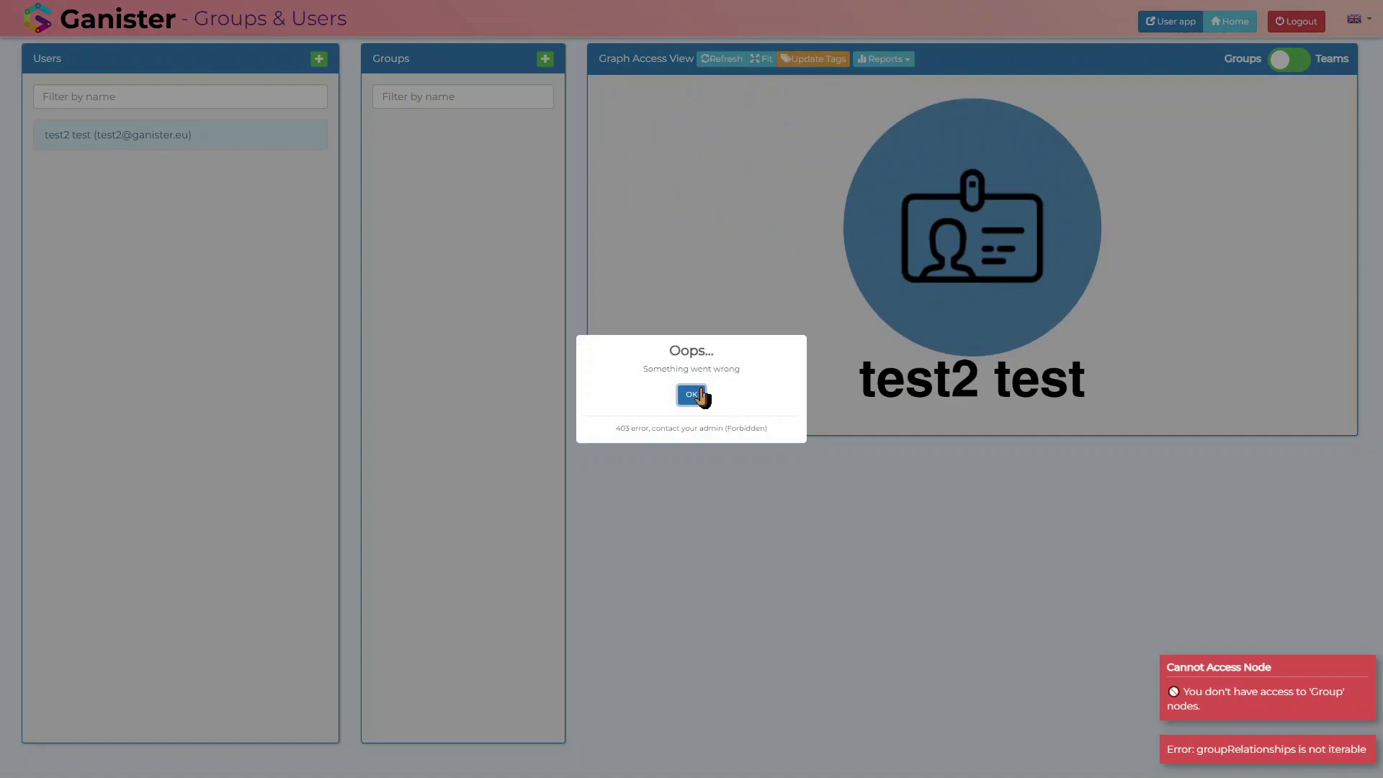
click(691, 394)
Step: Try to log back in to G-Config with the saved administrator login and password, reopening Groups & Users and refreshing the access graph
click(1294, 21)
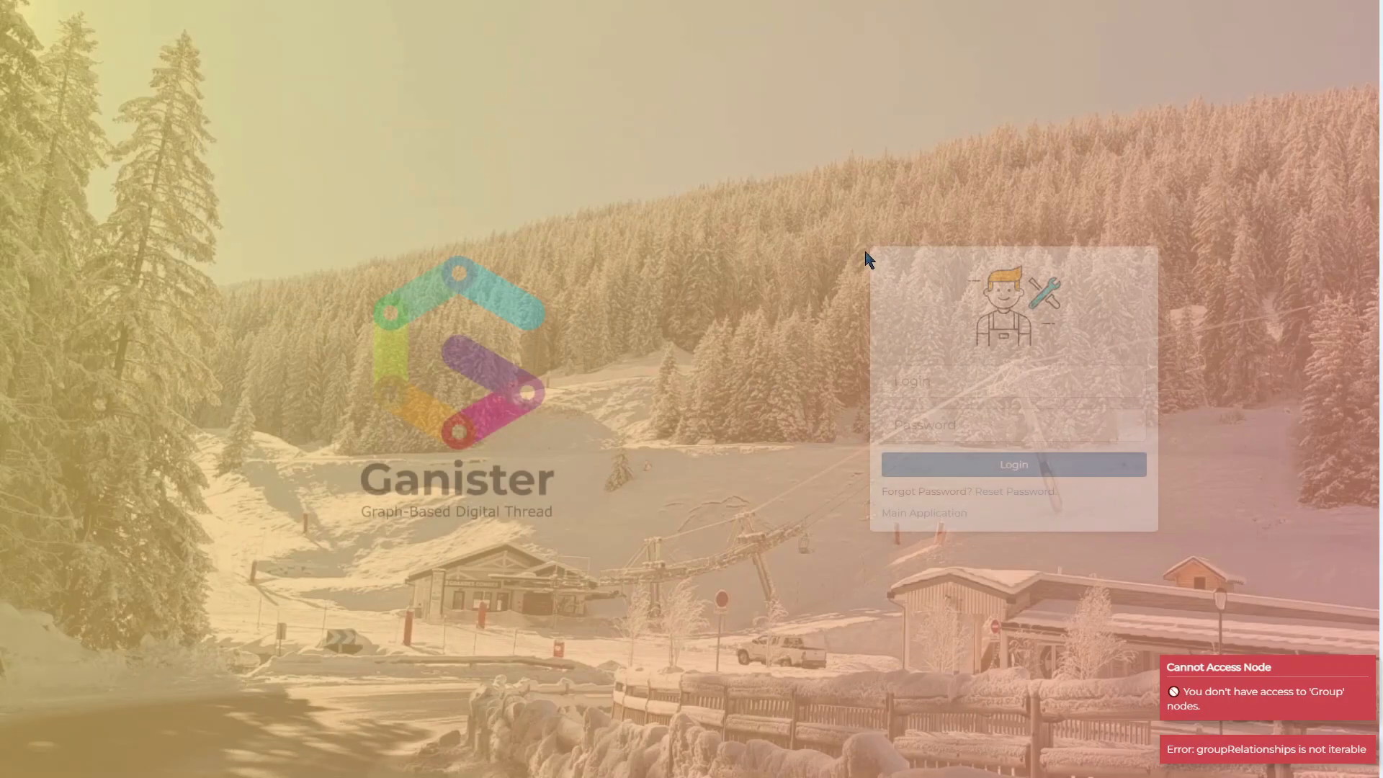
click(992, 370)
text(te)
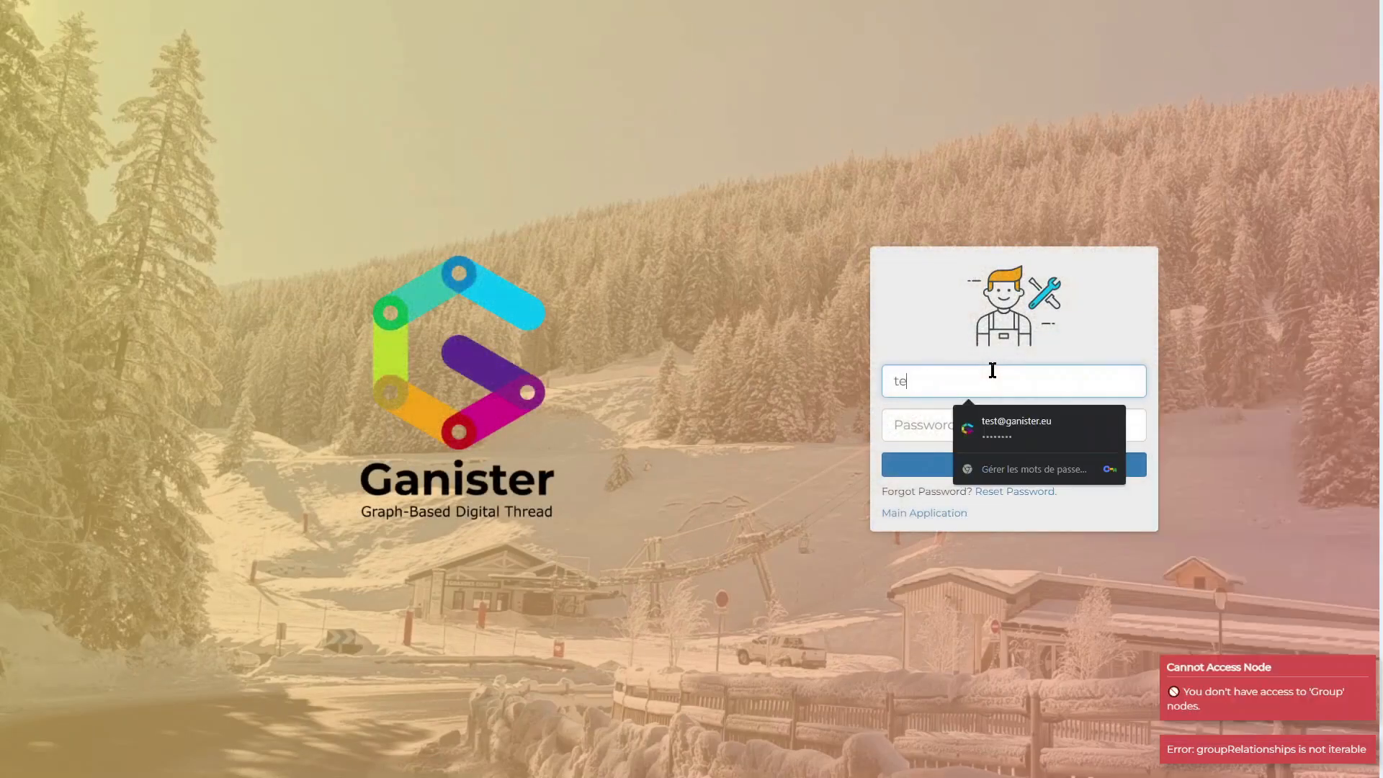
key(Down)
key(Return)
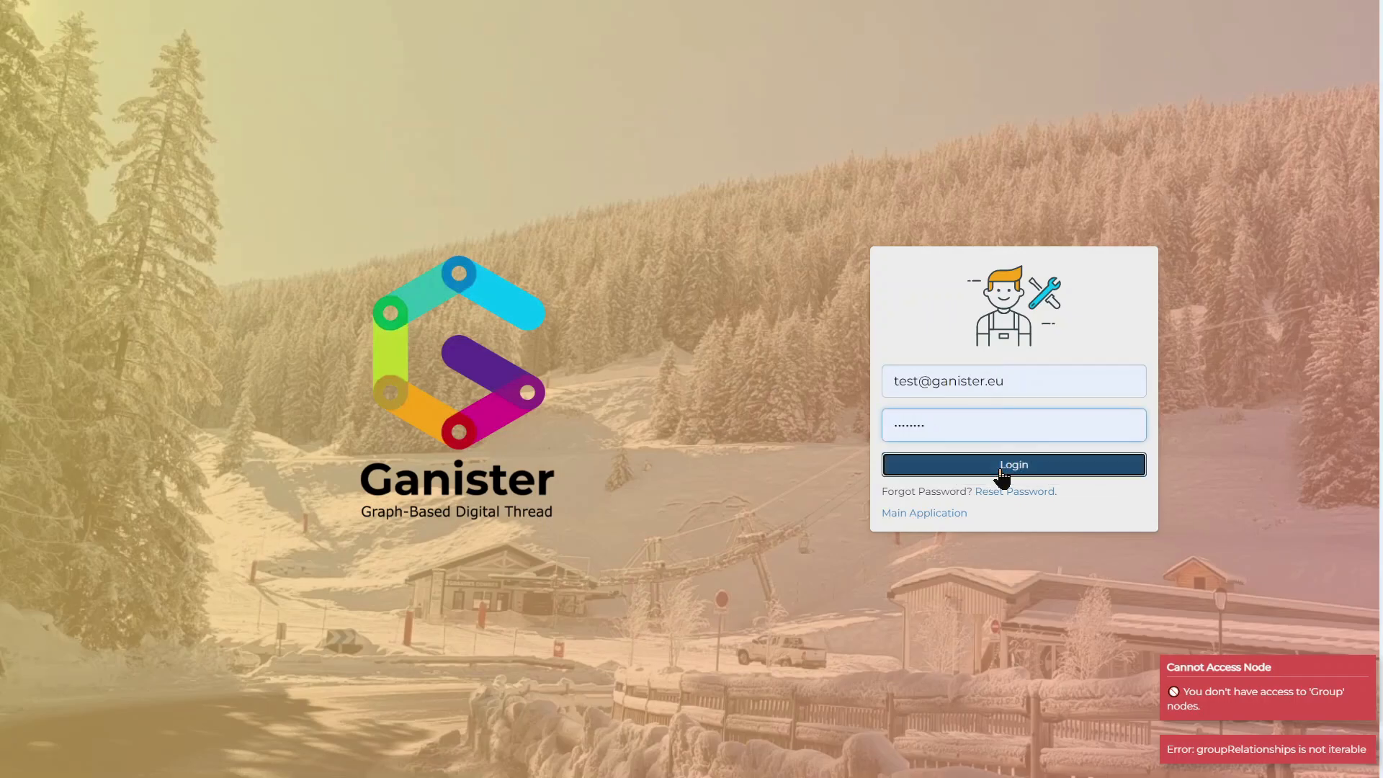
click(1001, 470)
click(806, 295)
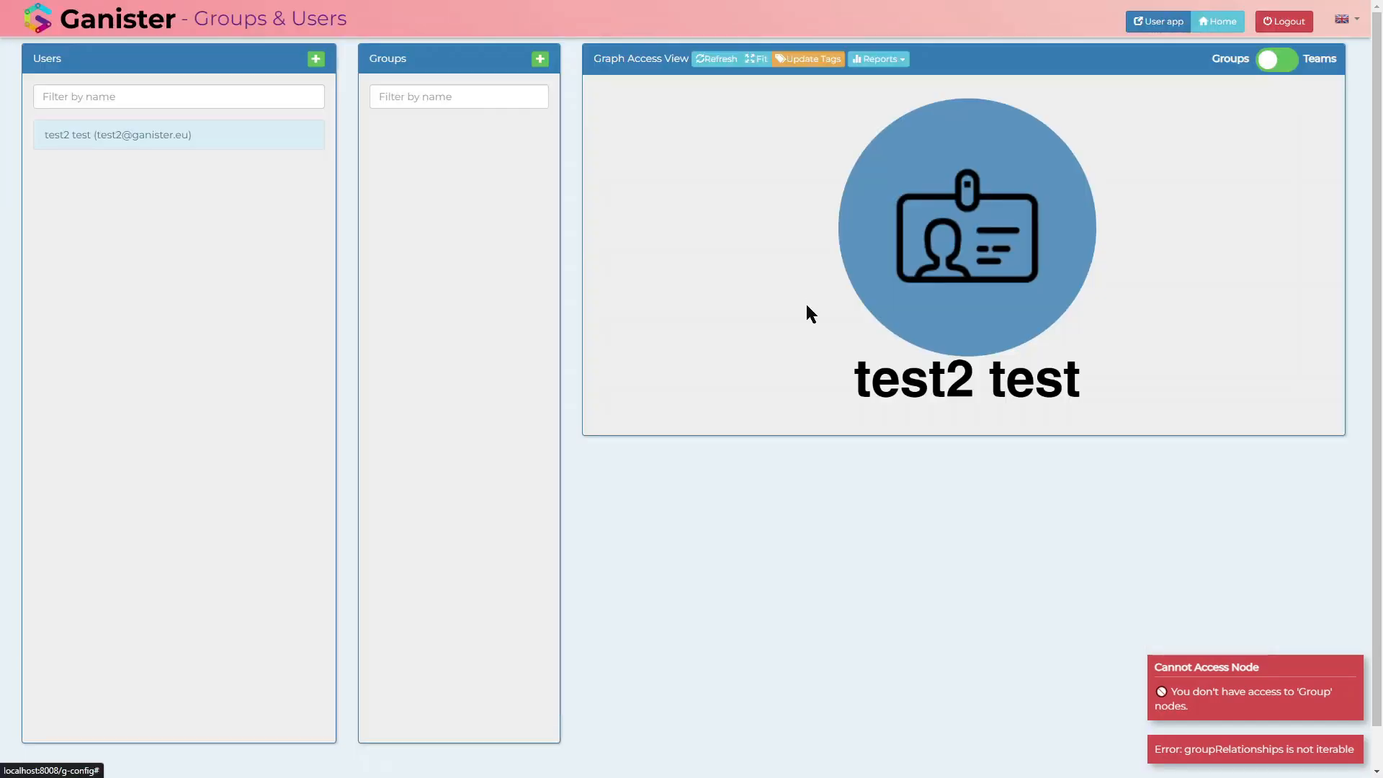
click(719, 62)
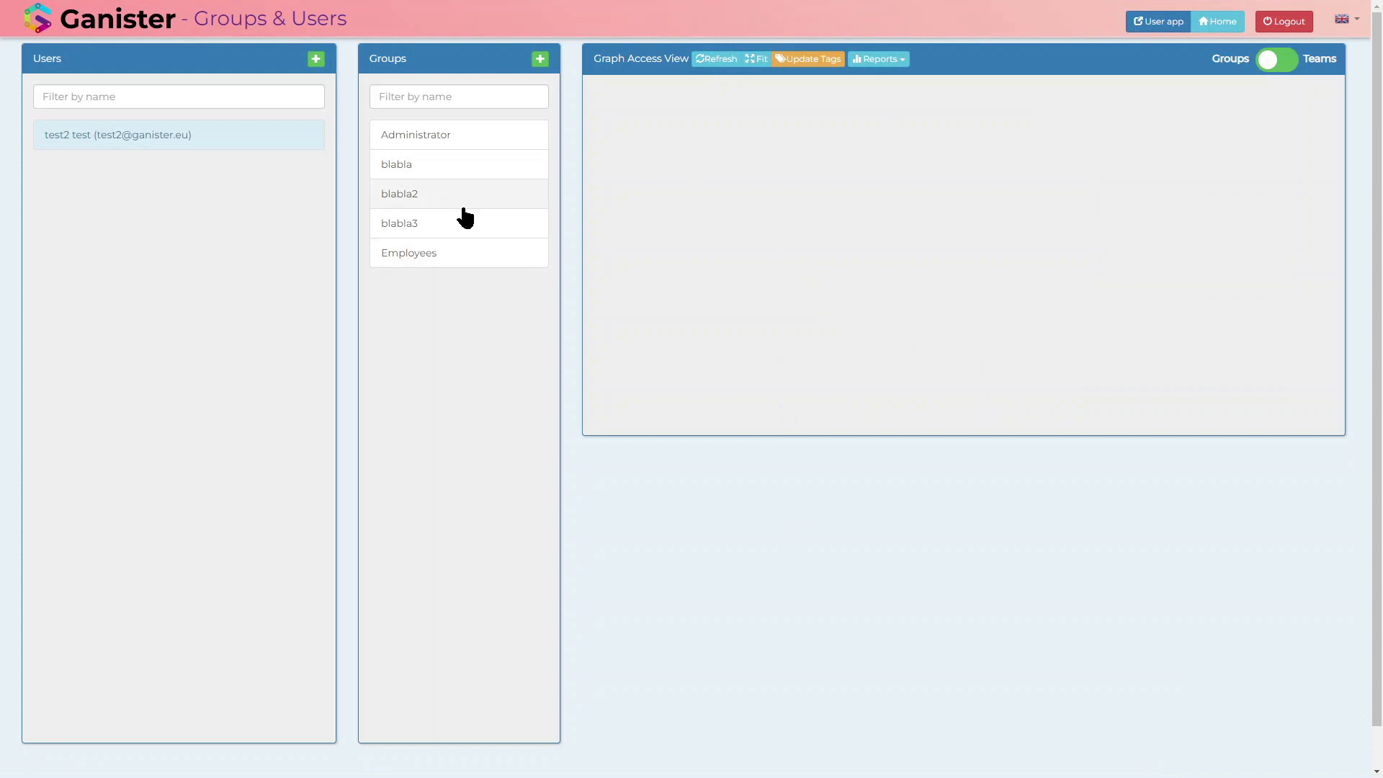
Step: Log out of G-Config, switch to the main application and log in with the saved administrator login and password
click(1282, 32)
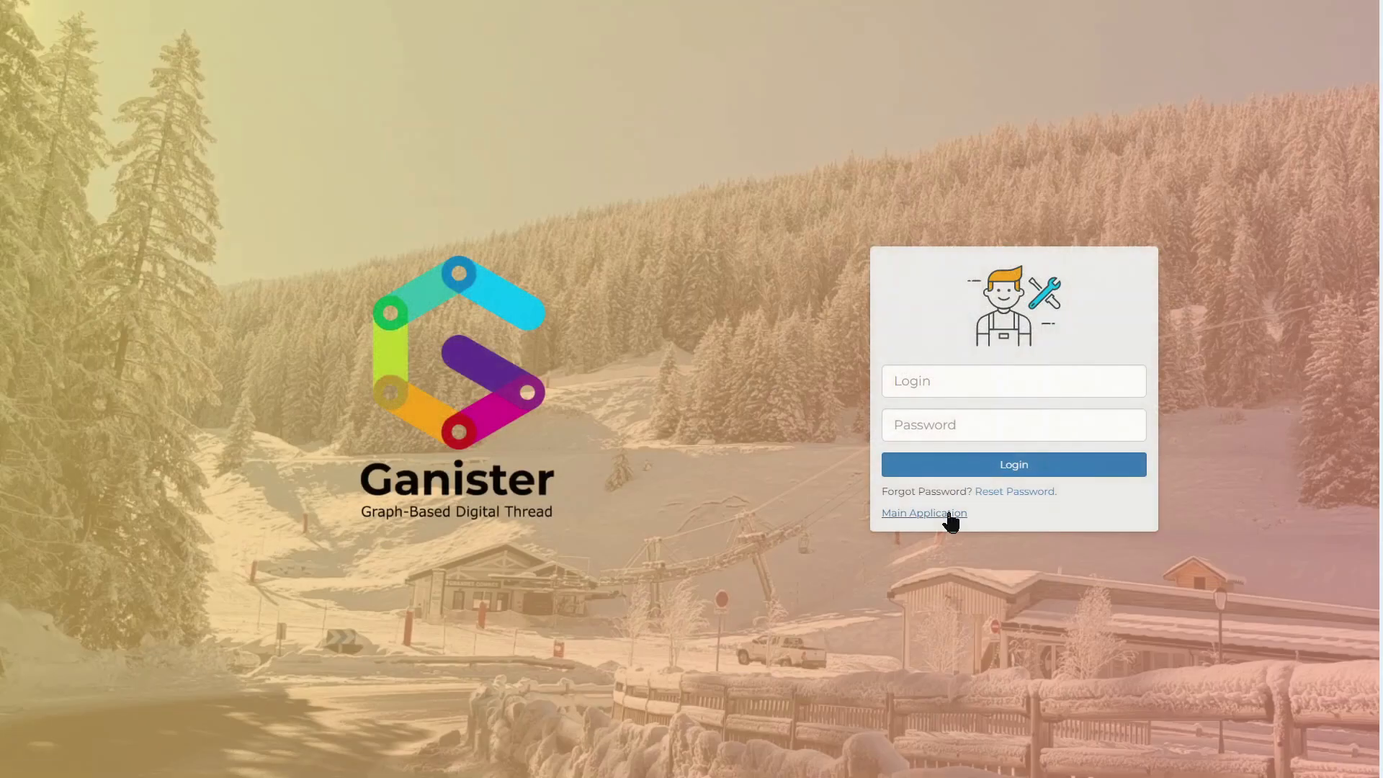
click(949, 514)
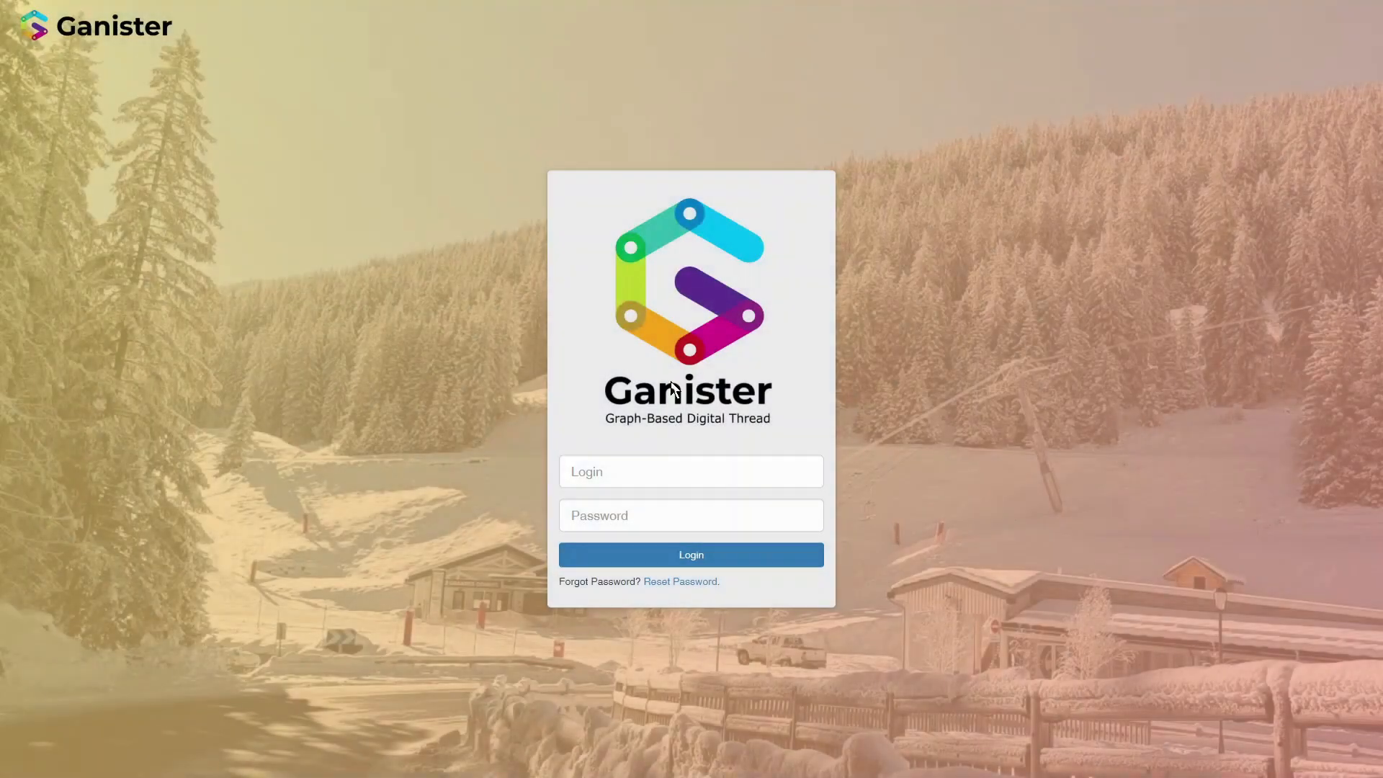
click(644, 478)
text(test)
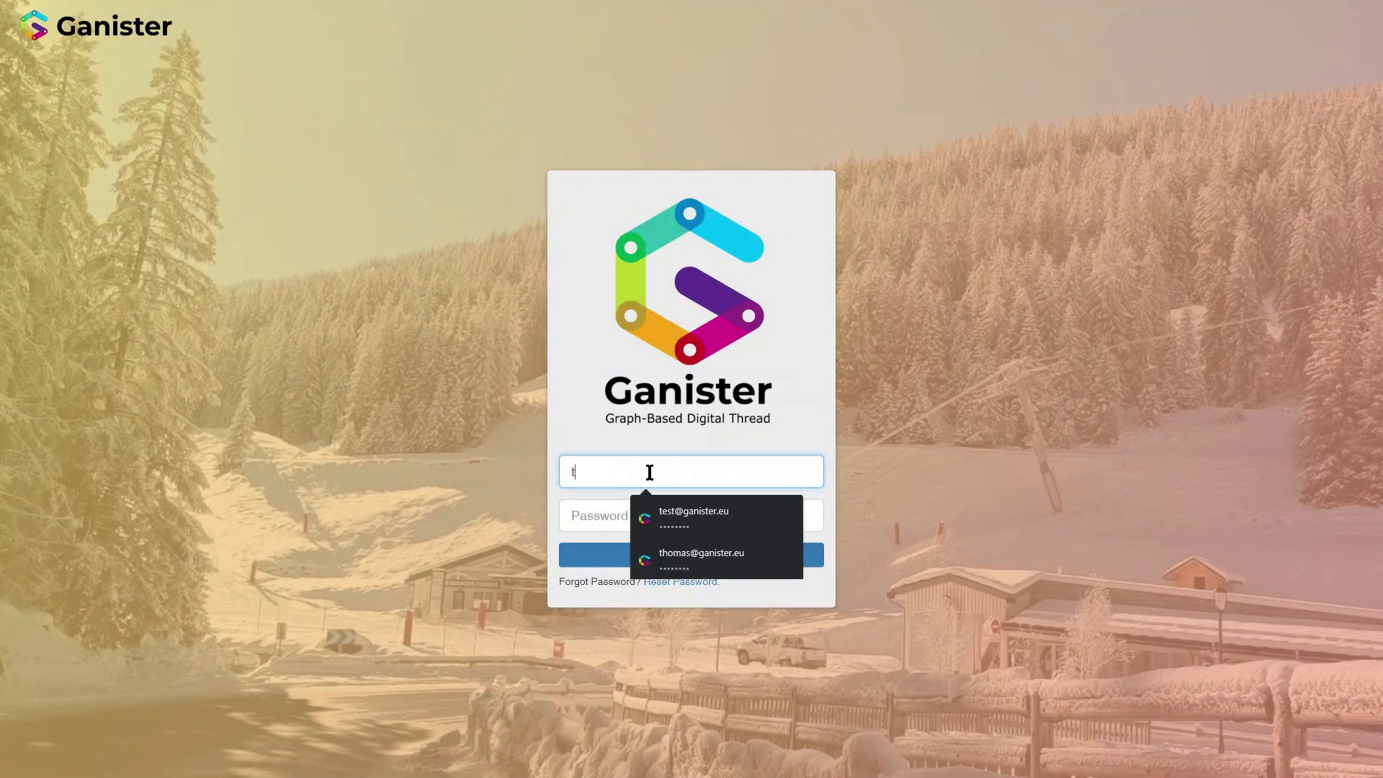
key(Down)
key(Return)
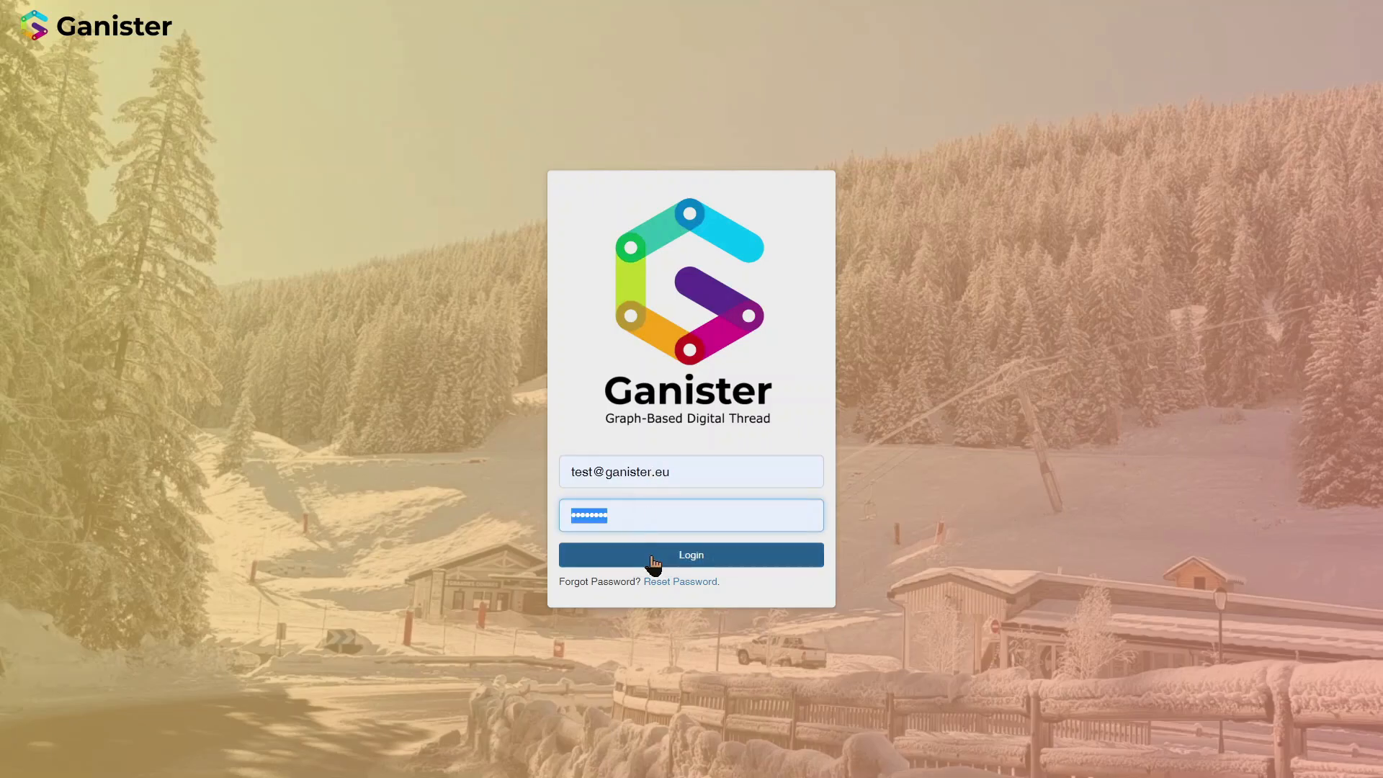
click(619, 556)
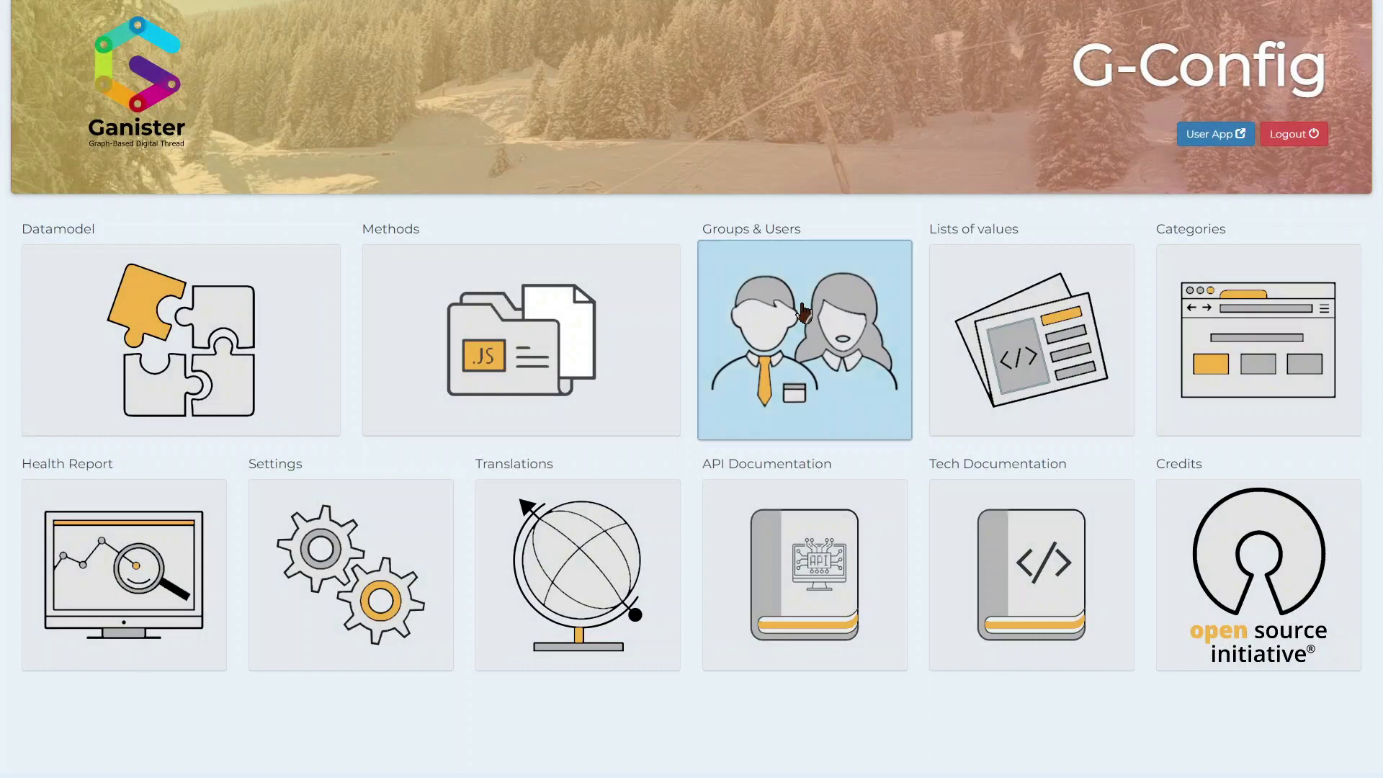
Step: Reopen Groups & Users in G-Config and show the new test user's details from the access graph
click(758, 310)
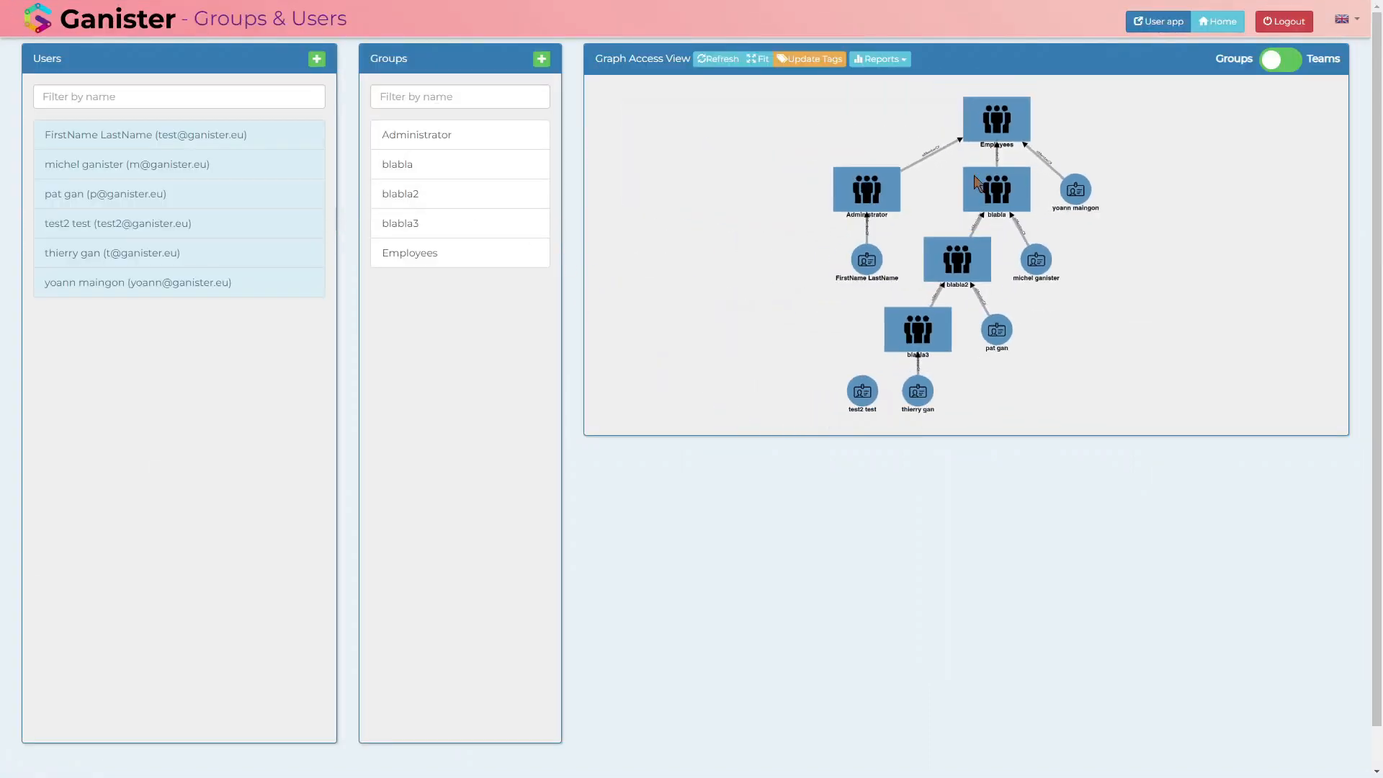
click(857, 393)
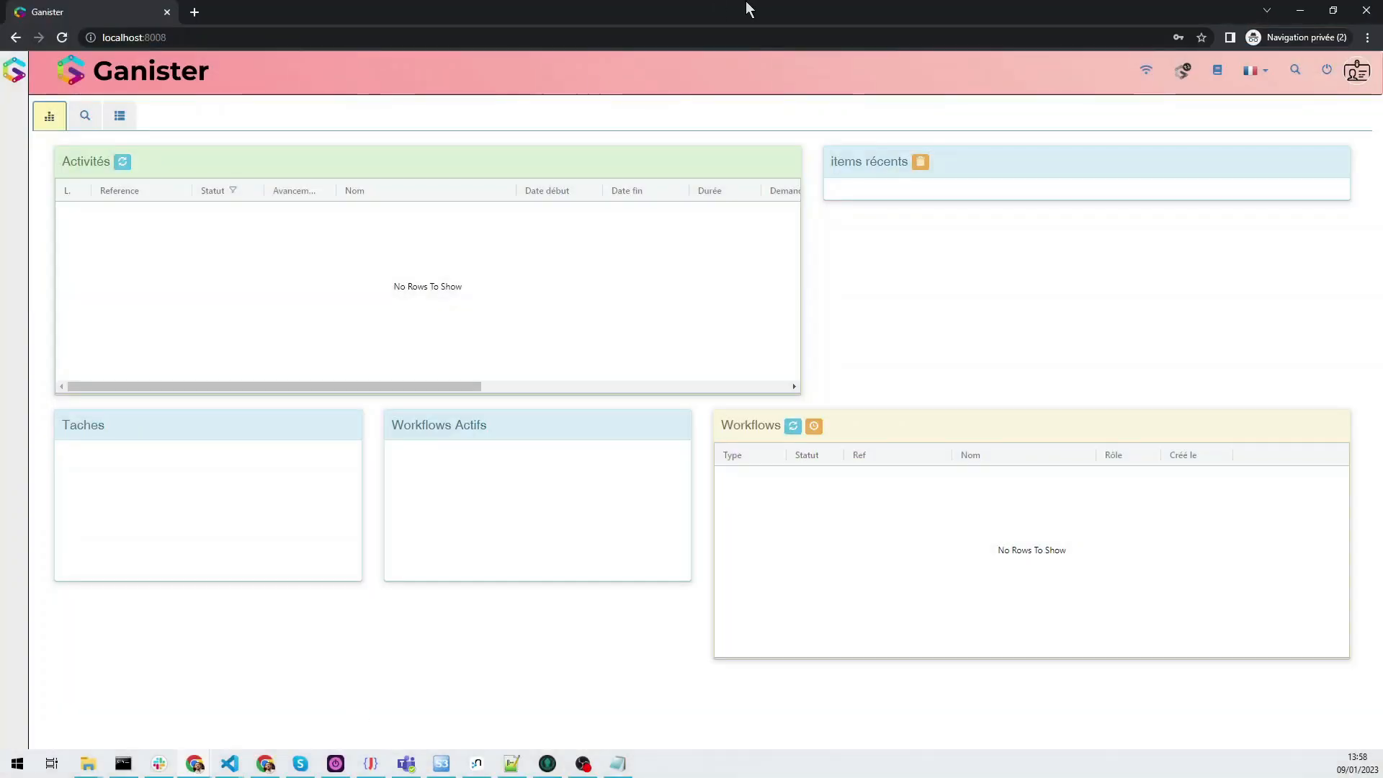
Step: Close the private browser window and reload the Ganister login page in the regular browser
click(1366, 16)
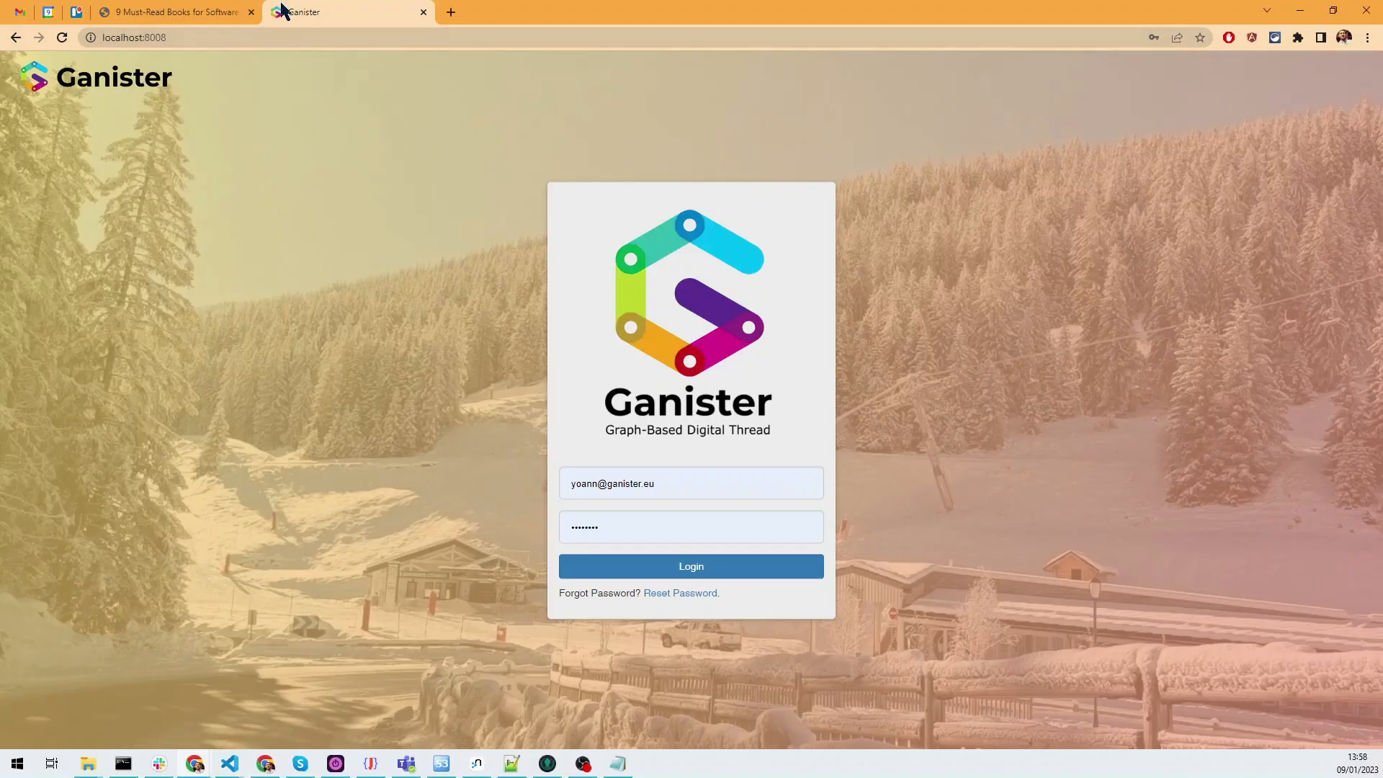
click(665, 481)
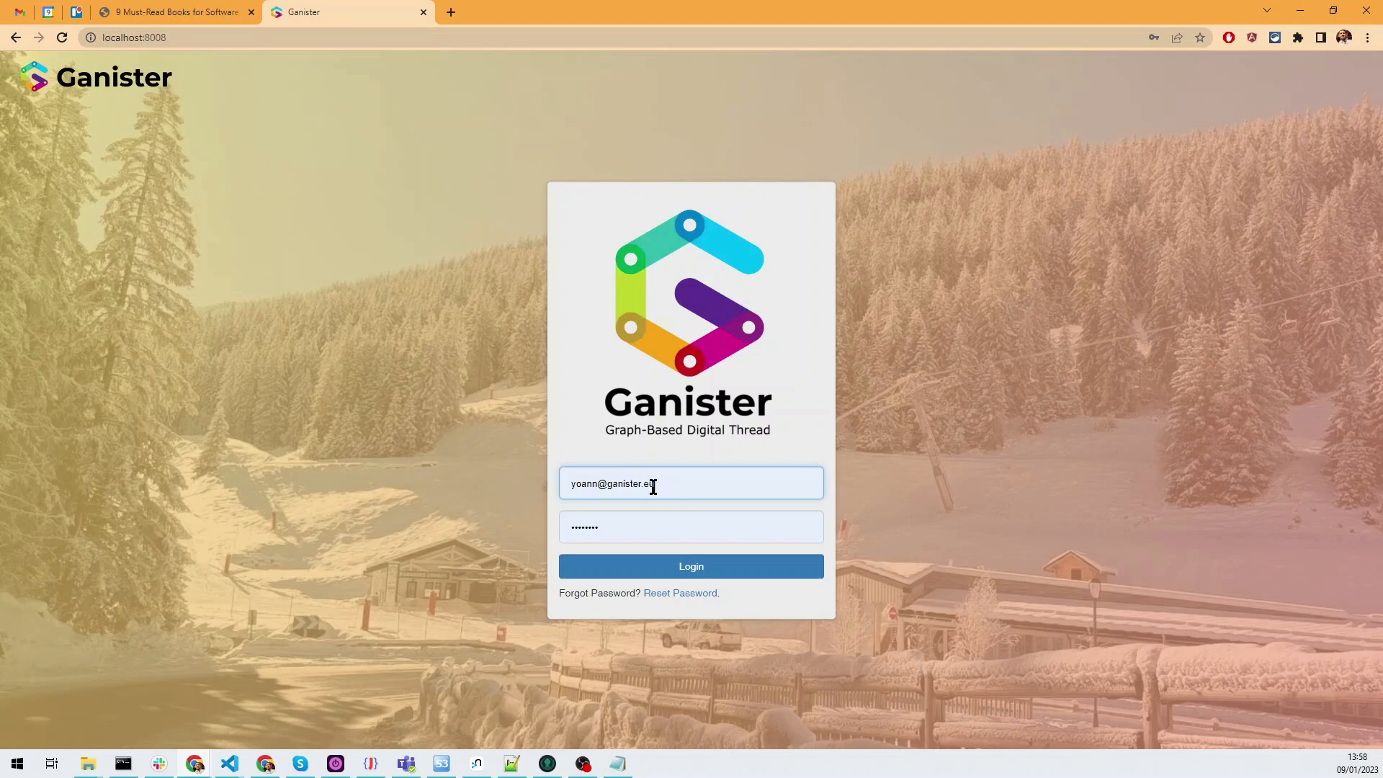
click(63, 38)
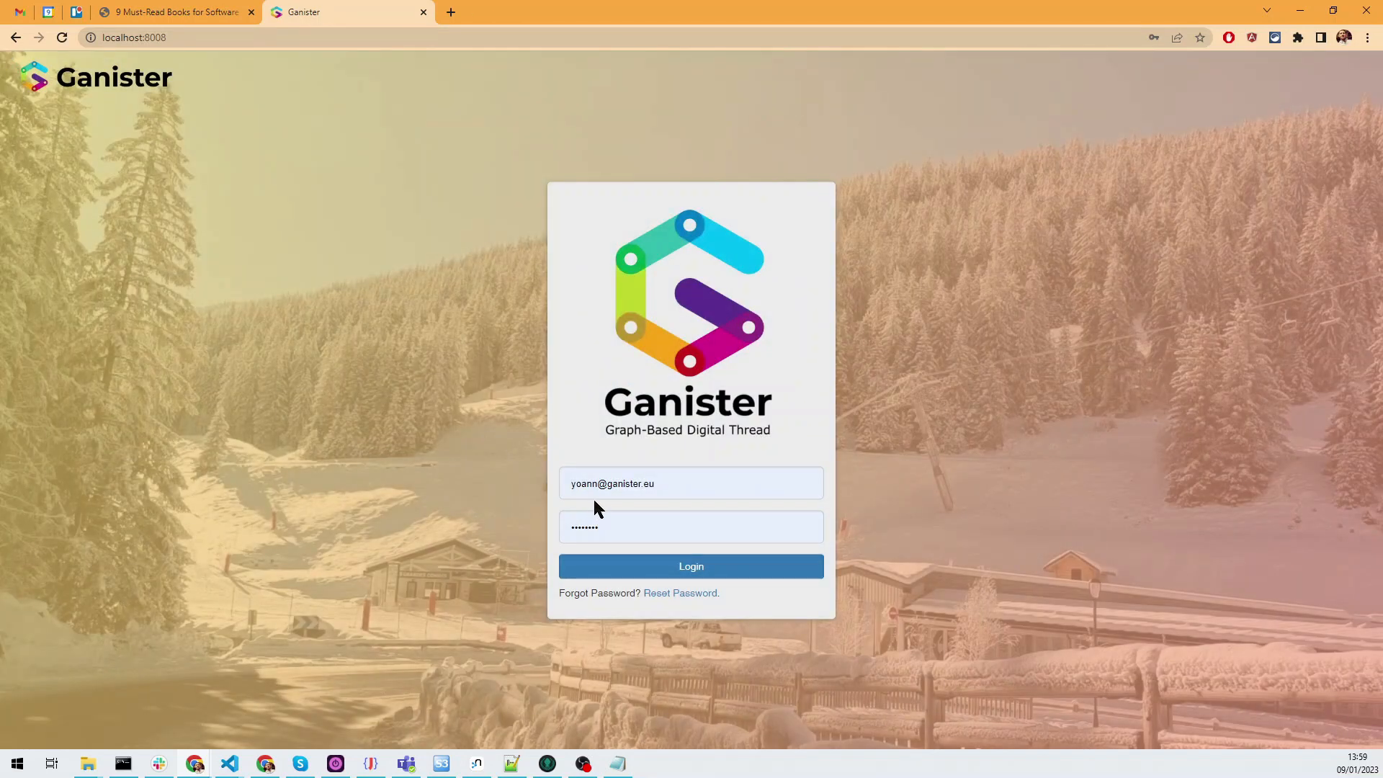
Step: Log in to Ganister with the test user's e-mail and temporary password, and dismiss the offer to save the password
click(598, 486)
drag(500, 482, 495, 481)
key(Delete)
key(Delete)
text(test2)
key(alt+Tab)
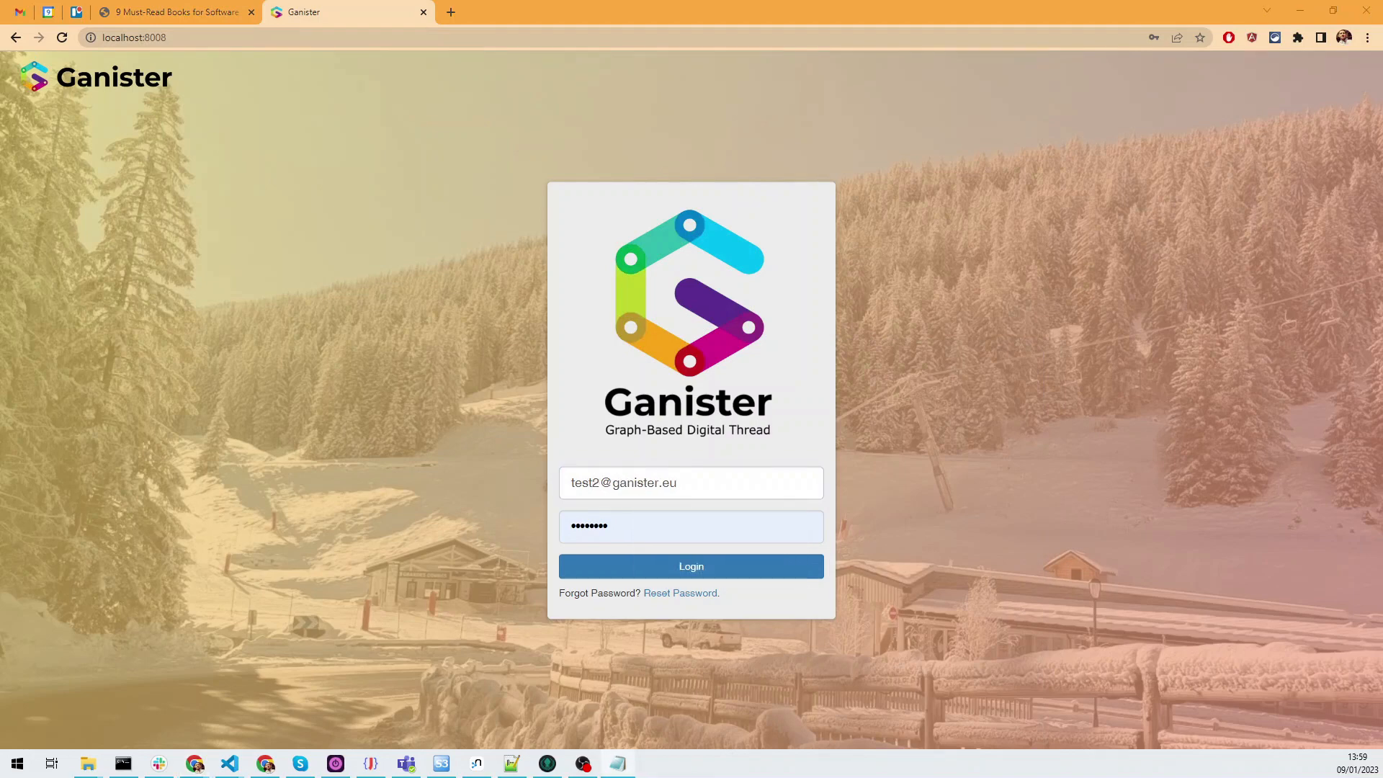
double_click(627, 525)
key(ctrl+v)
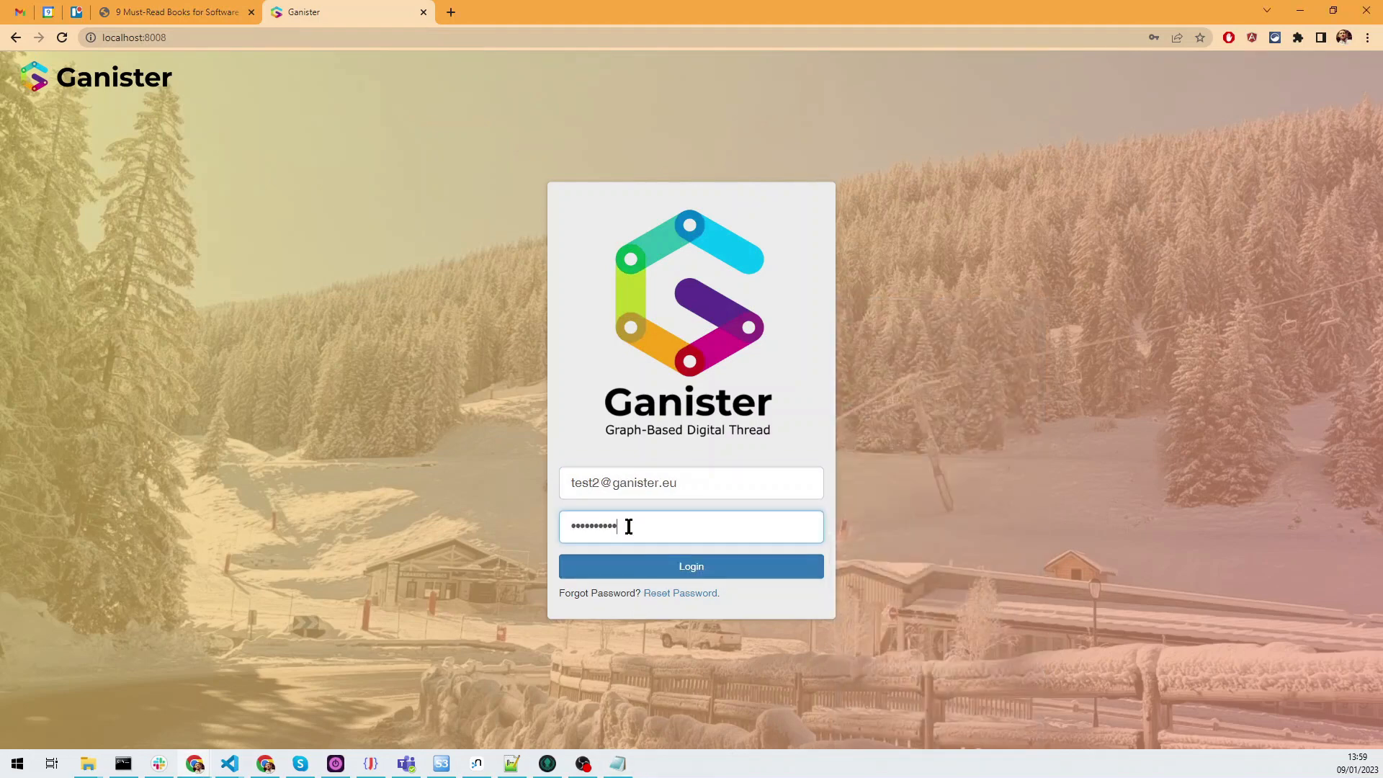
click(709, 569)
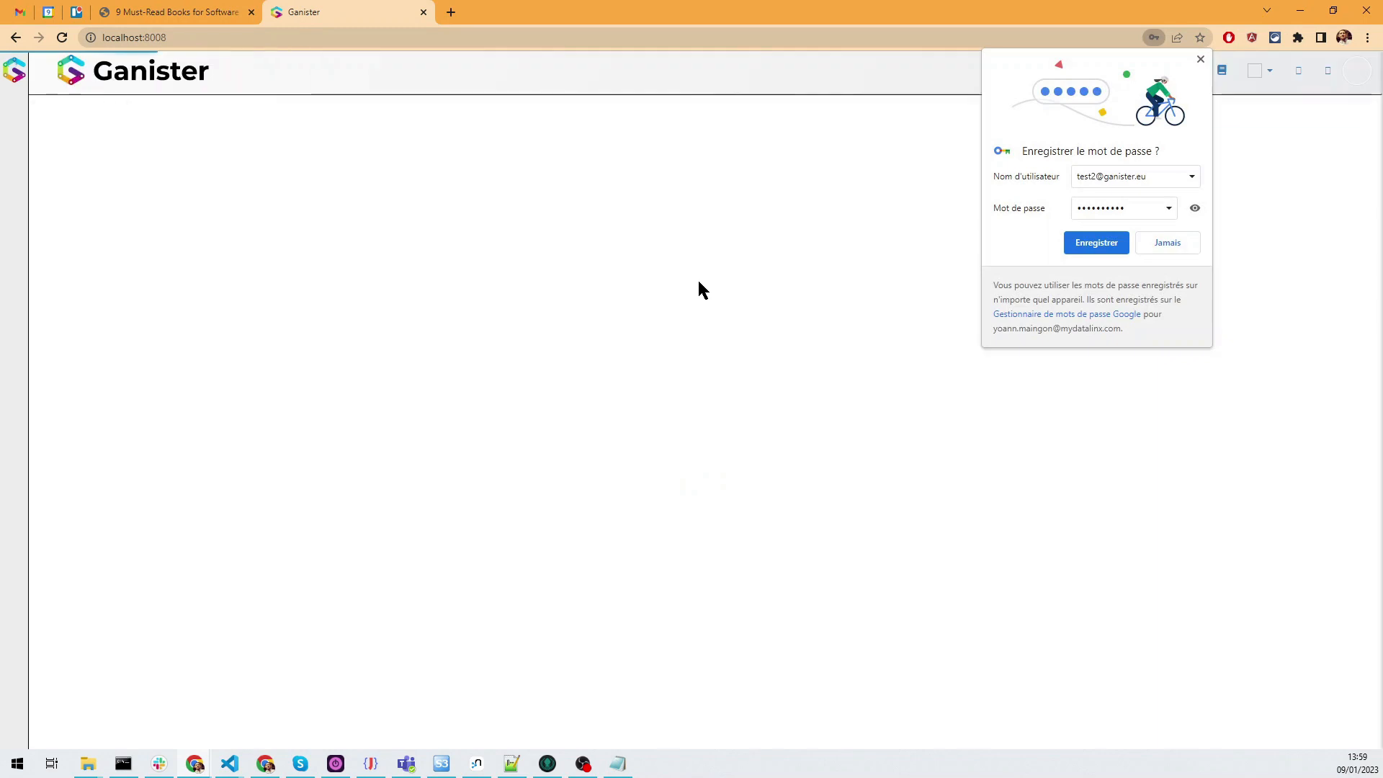
click(1199, 59)
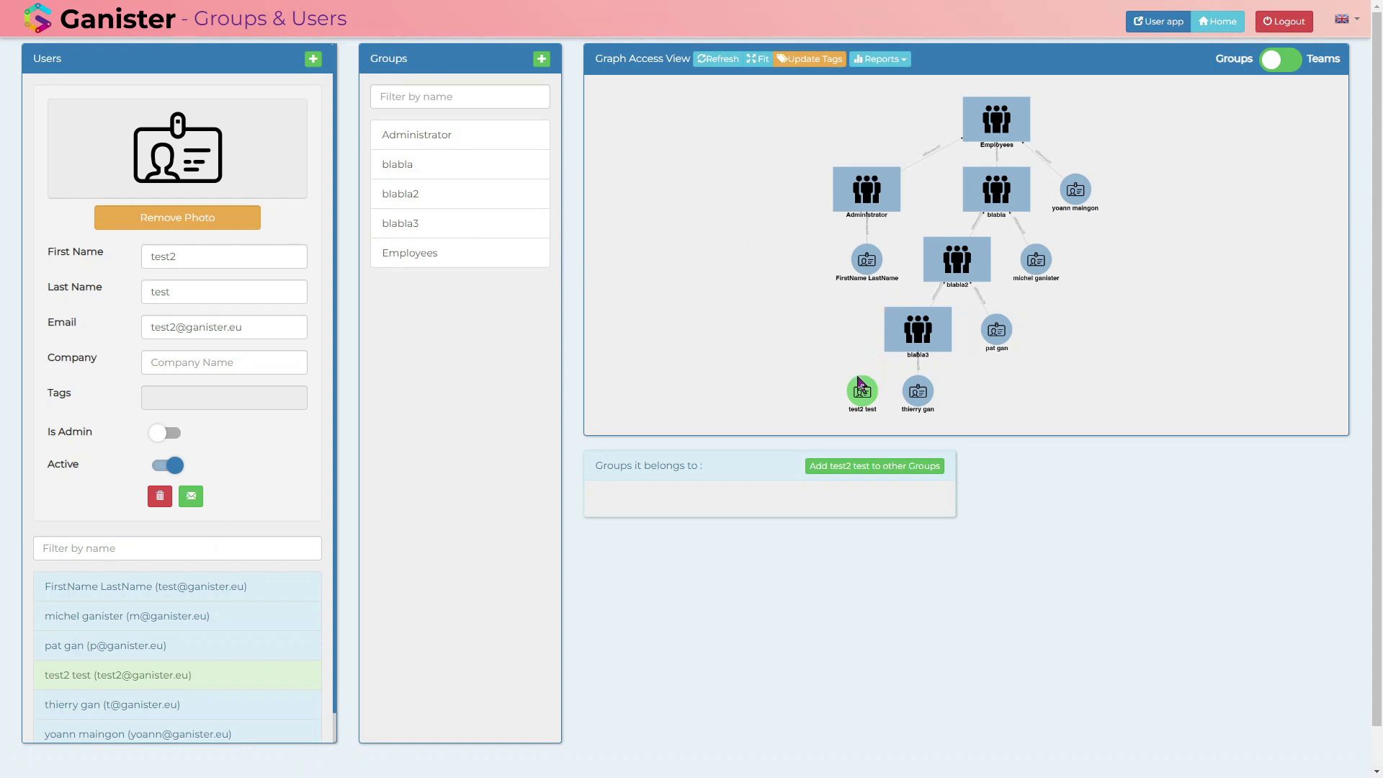
Step: Select the blabla3 group in G-Config's access graph and add the new test user as its member
drag(861, 390, 854, 386)
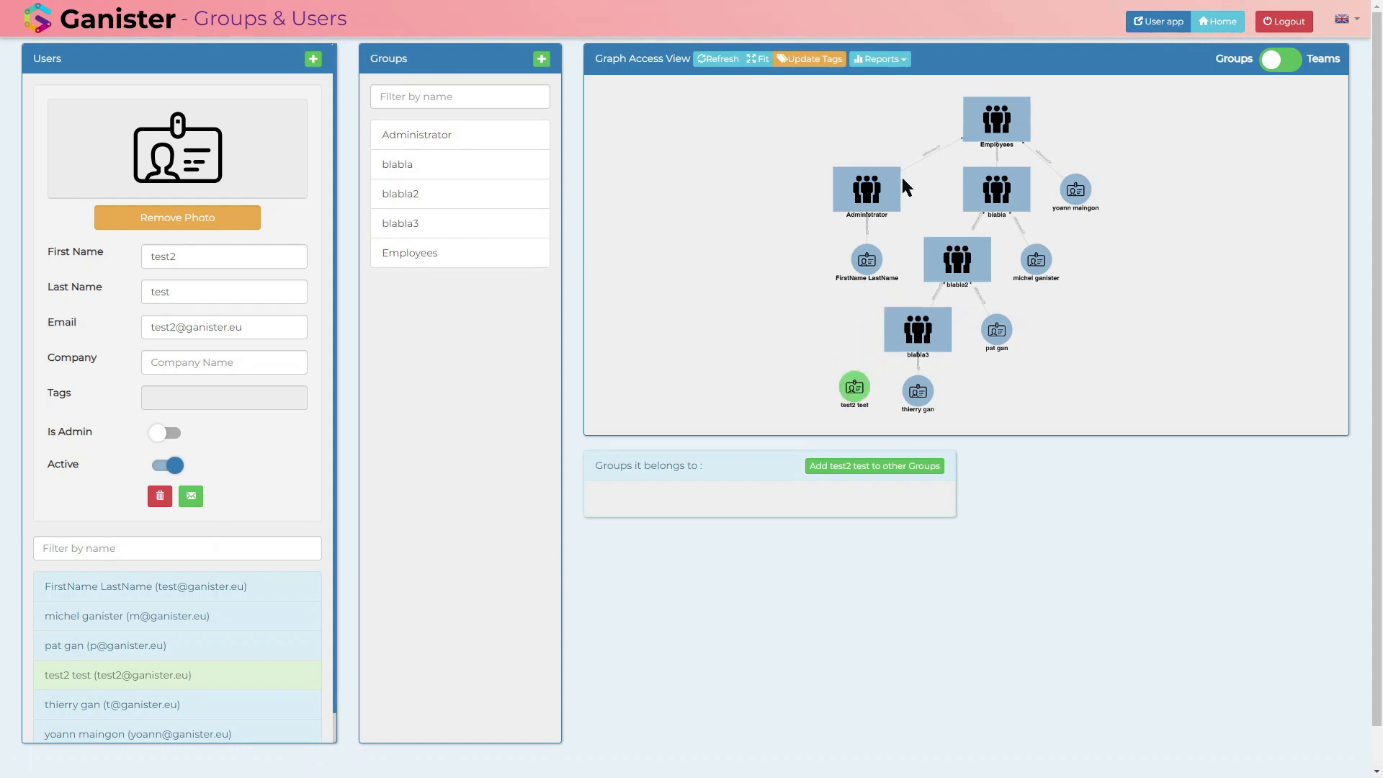
drag(817, 276, 749, 278)
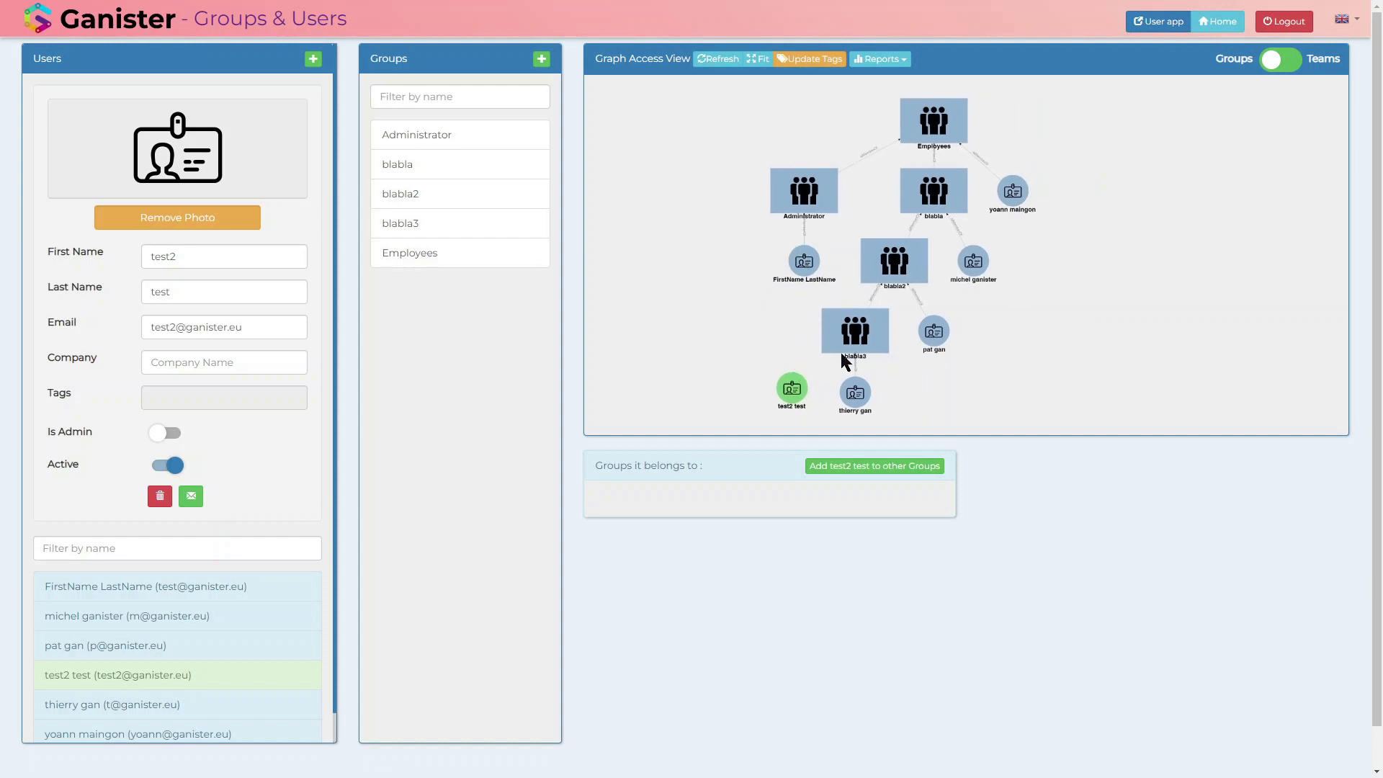
drag(734, 332, 800, 344)
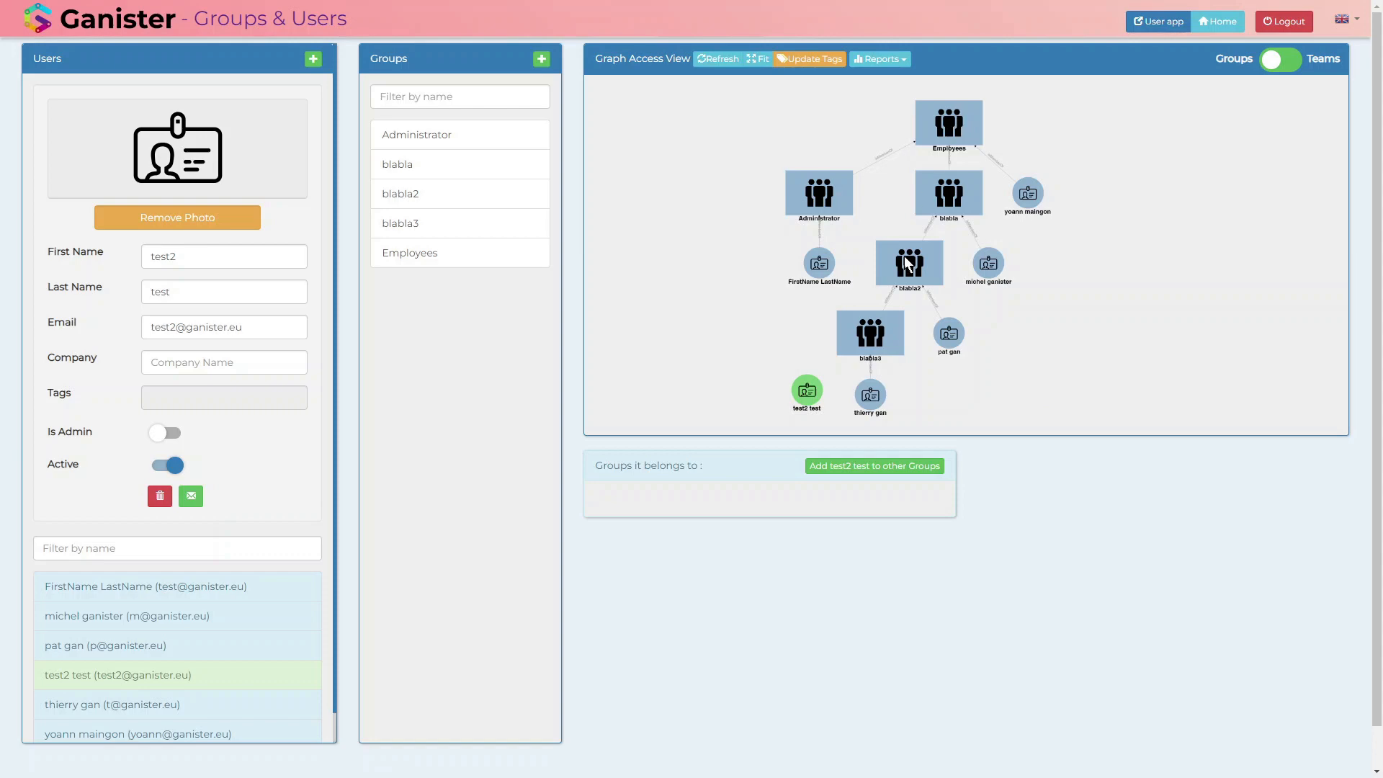
click(868, 333)
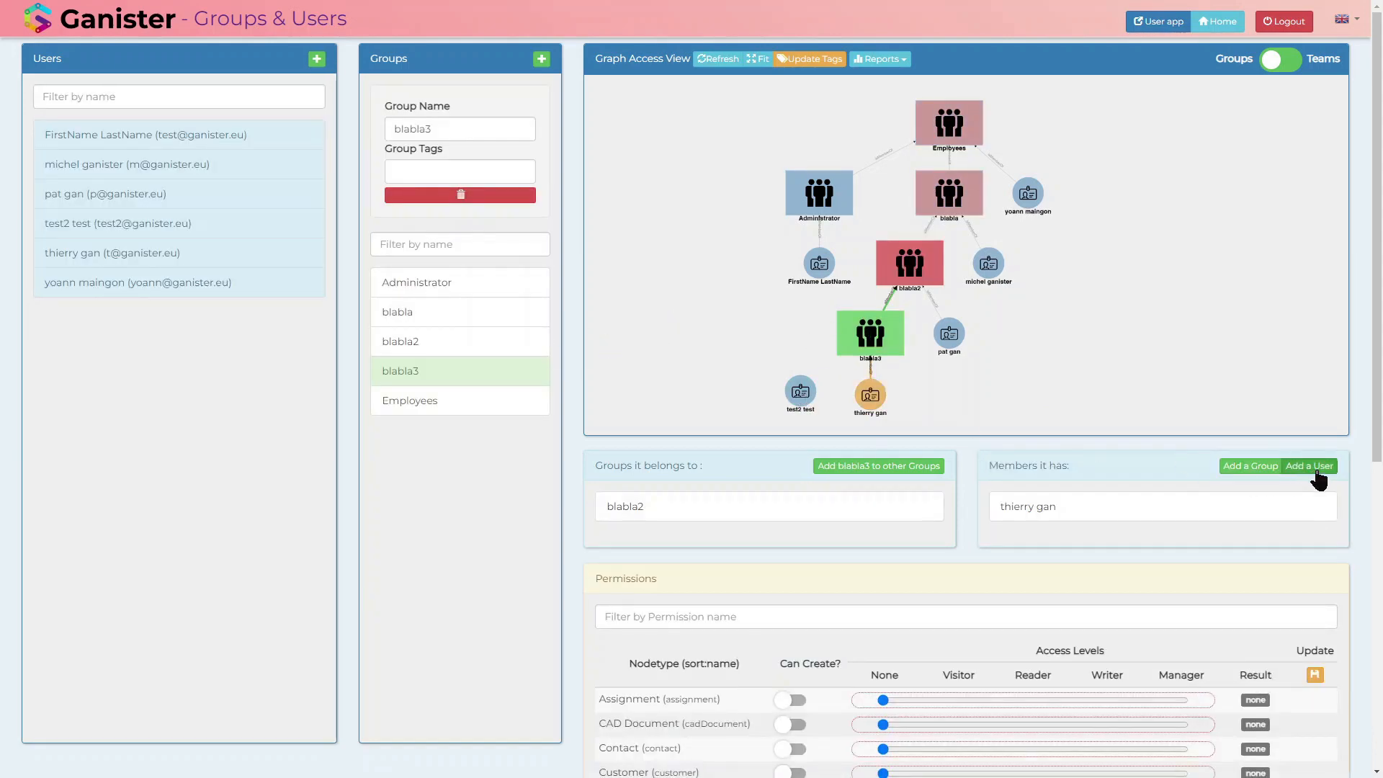
click(1313, 467)
click(678, 382)
click(659, 449)
click(663, 423)
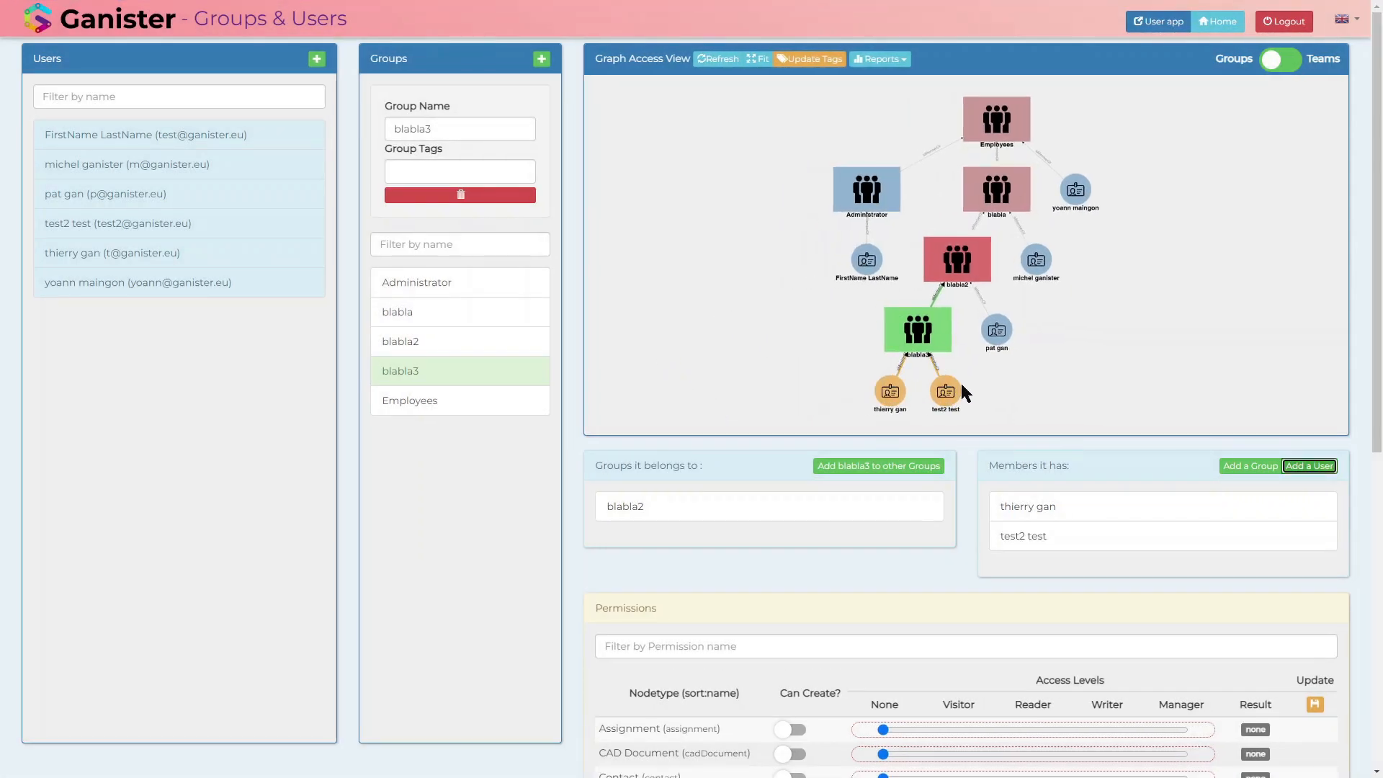
mouse_move(1012, 398)
mouse_down()
mouse_move(964, 400)
mouse_move(997, 384)
mouse_up()
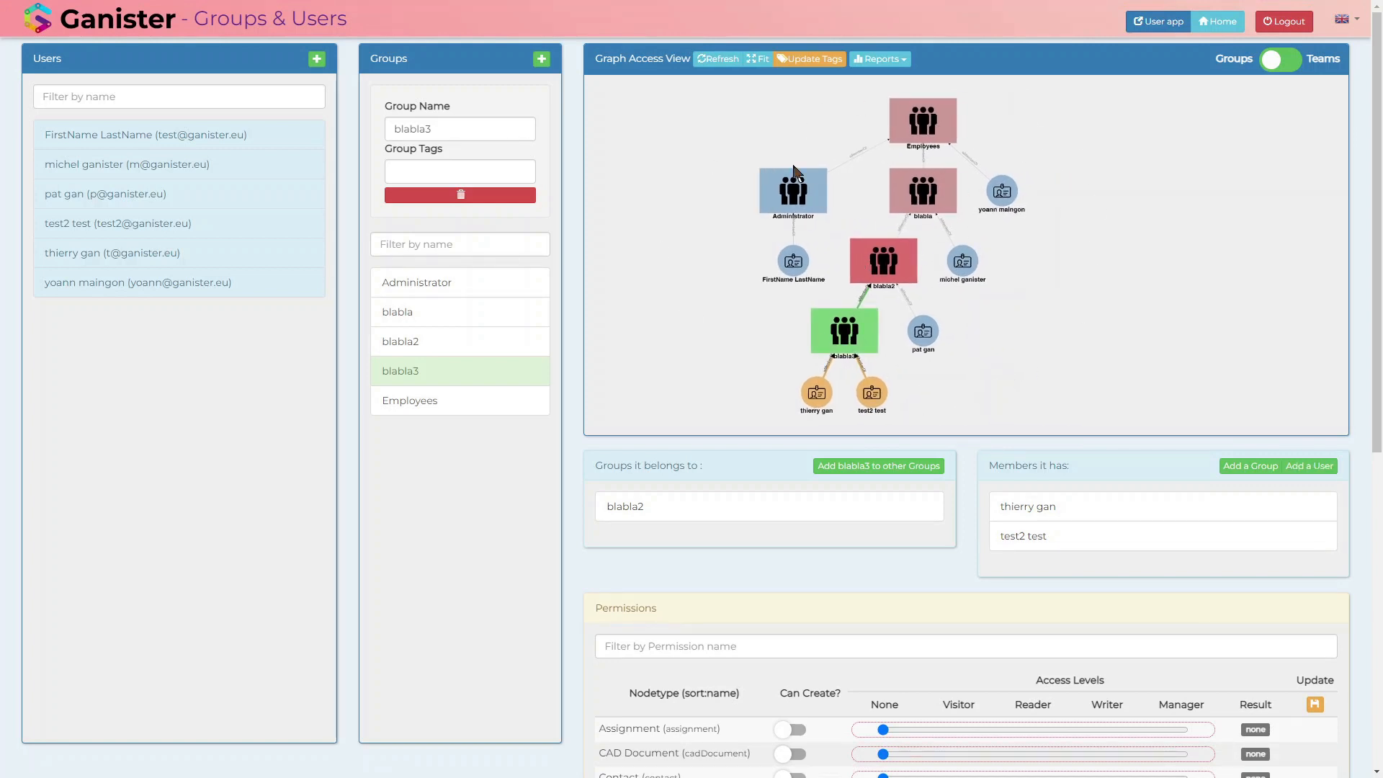
Step: Give the Employees group the tag employee and update all user tags, checking them on the two members of blabla3
click(928, 126)
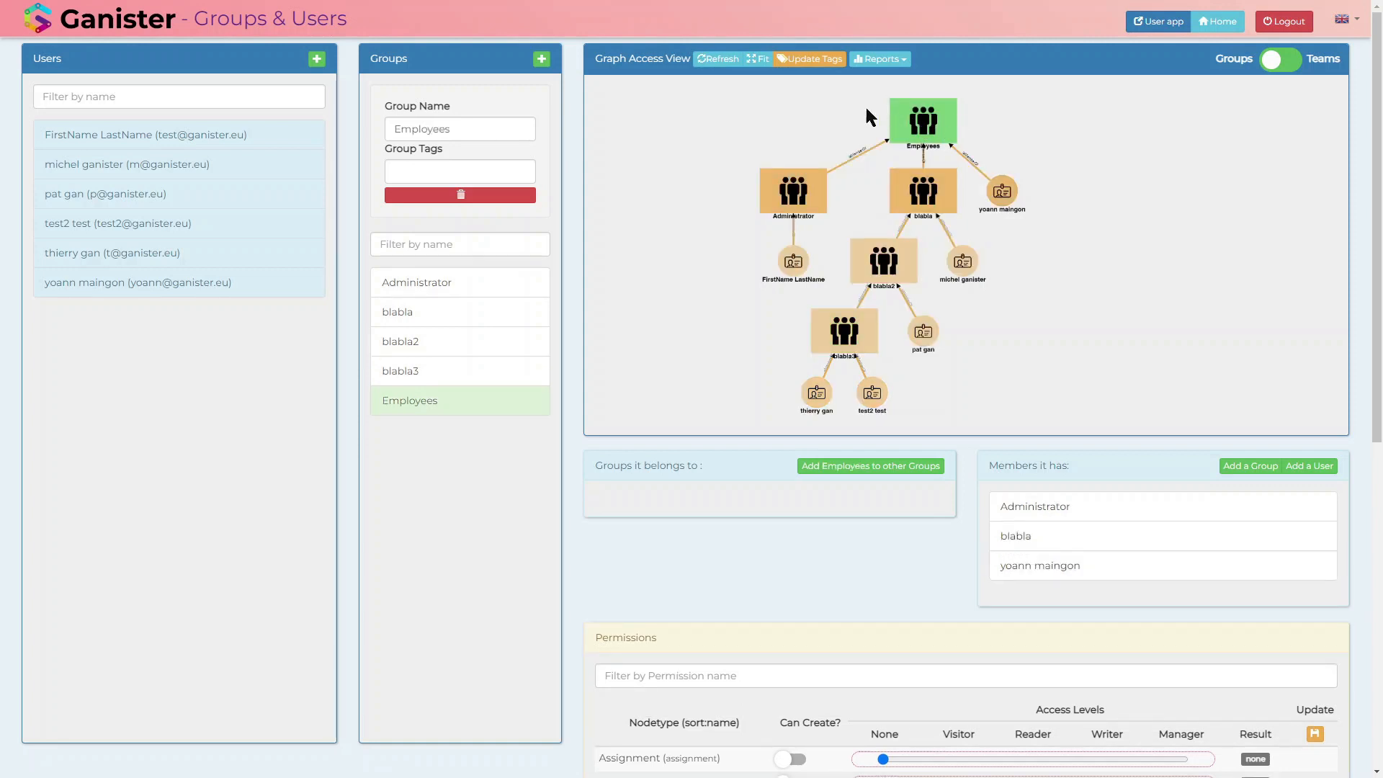
click(396, 174)
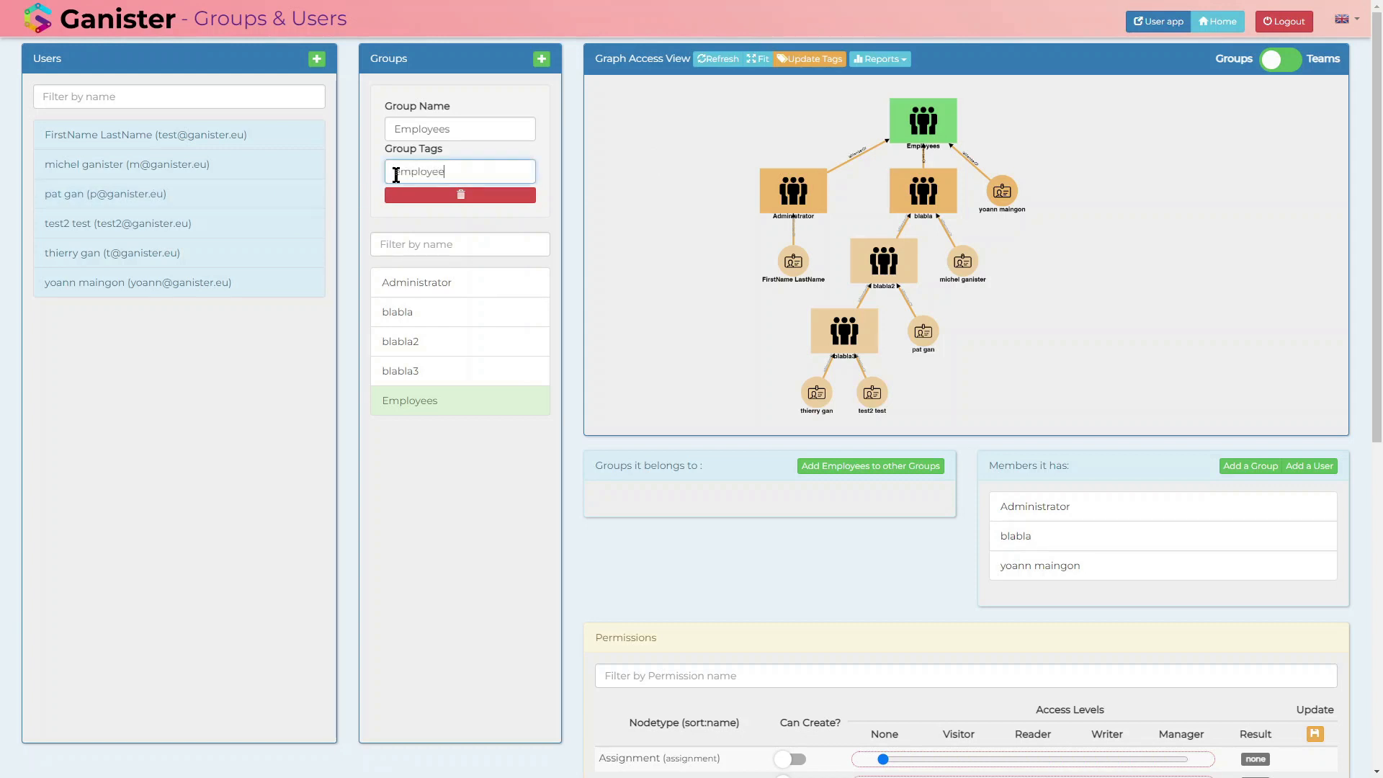
click(557, 457)
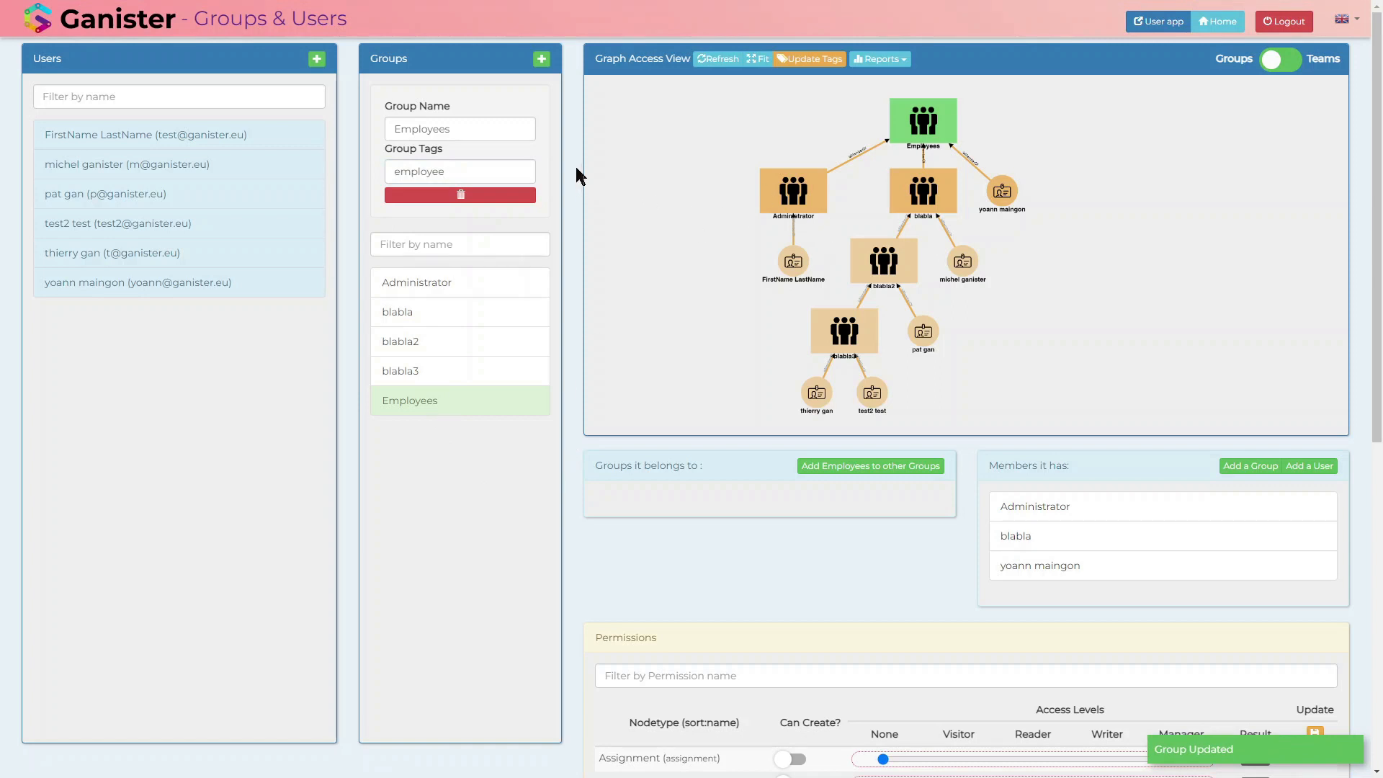
click(814, 59)
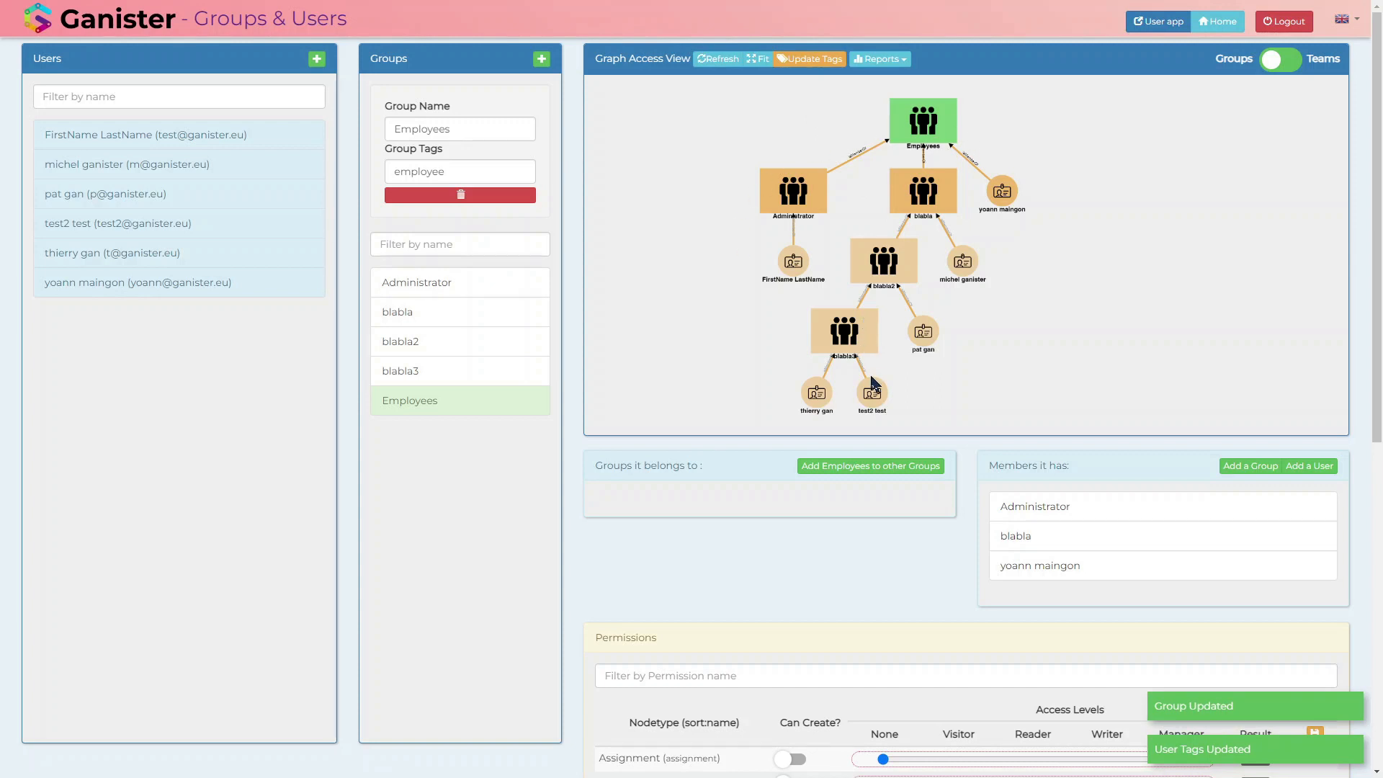
click(817, 394)
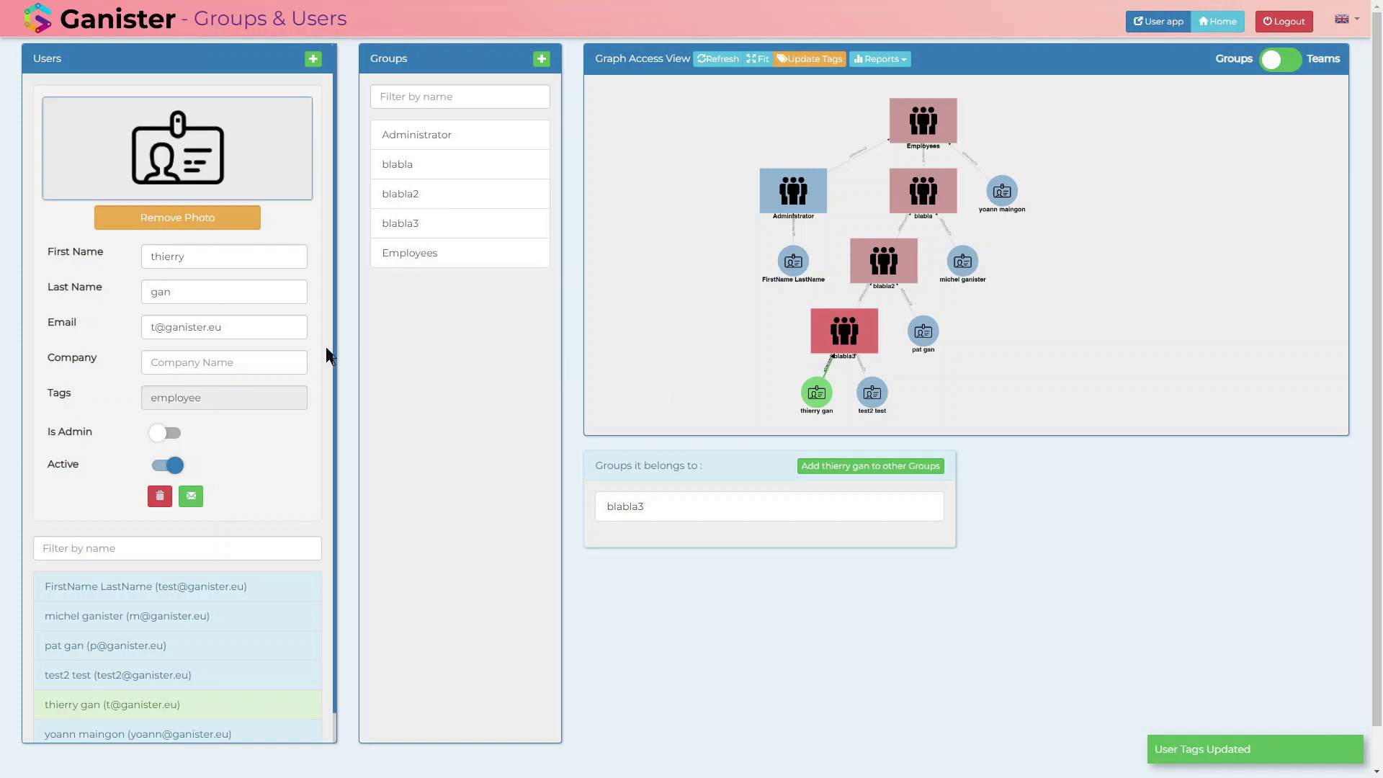
click(877, 398)
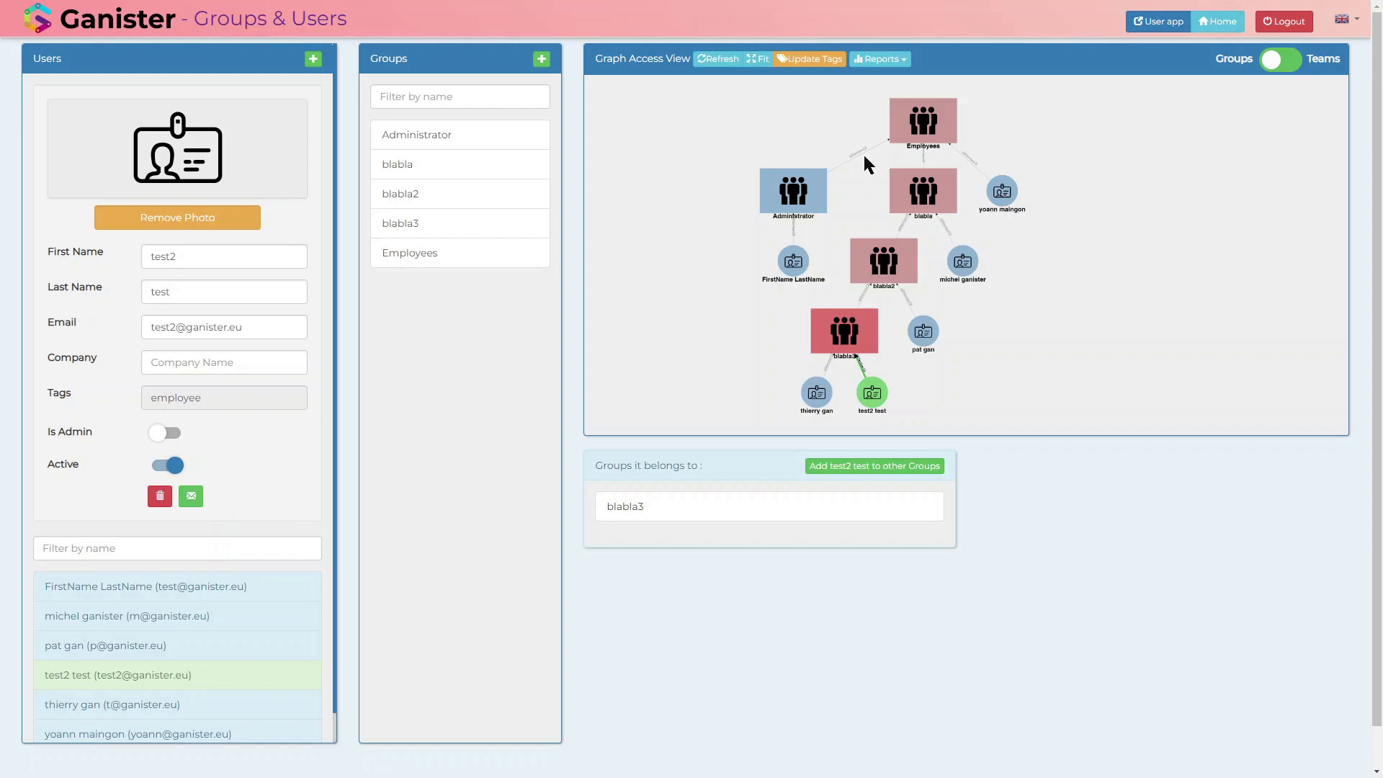
Step: Open Categories in G-Config and set the MyBOM category's tag to employee
click(1224, 27)
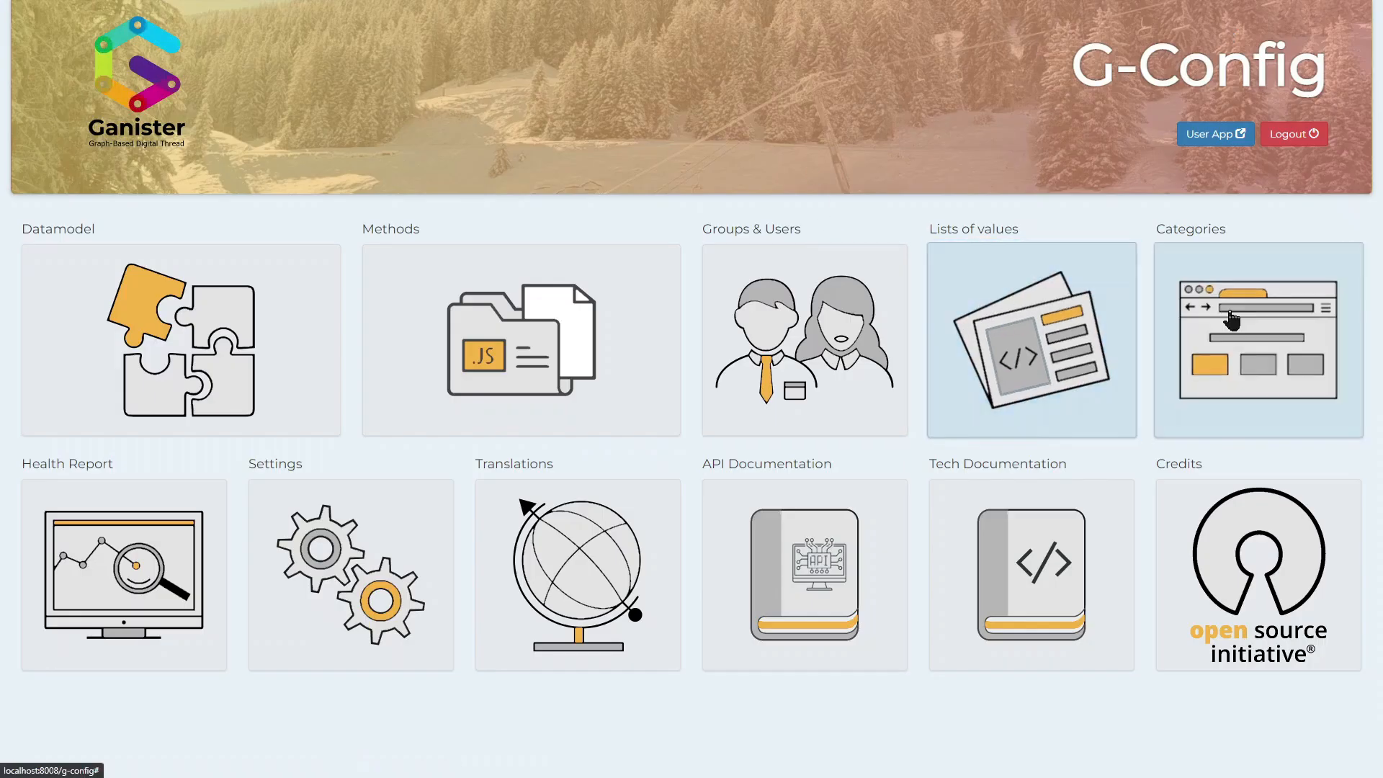
click(1171, 306)
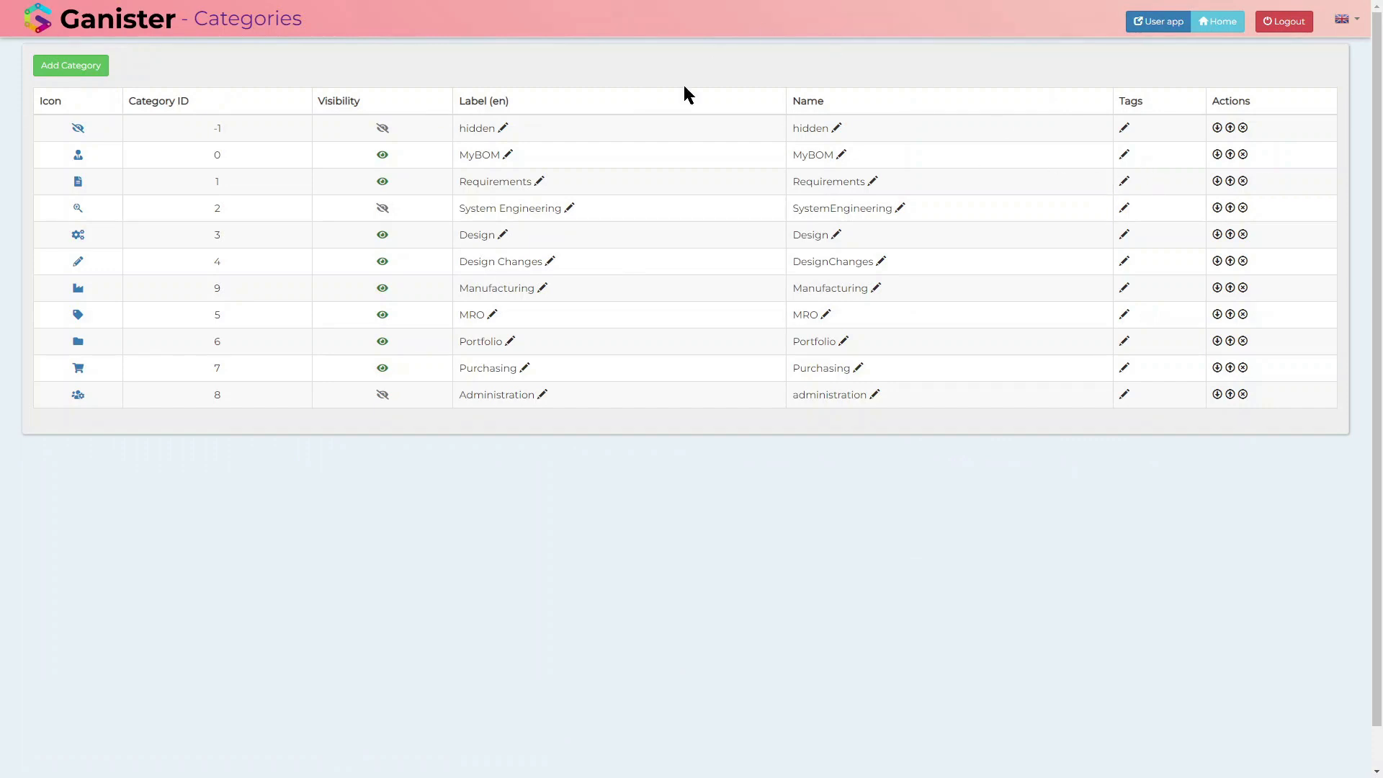
click(1123, 156)
text(employee)
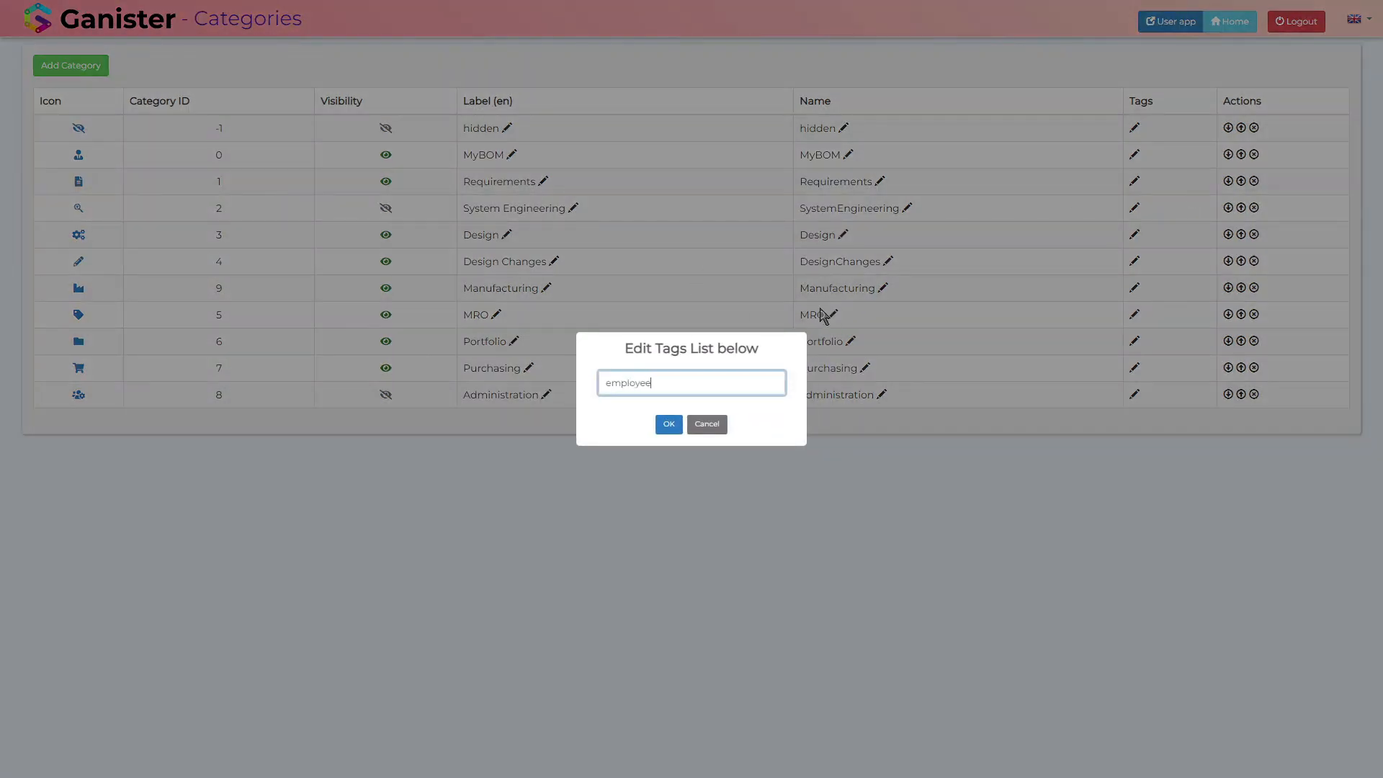
click(669, 425)
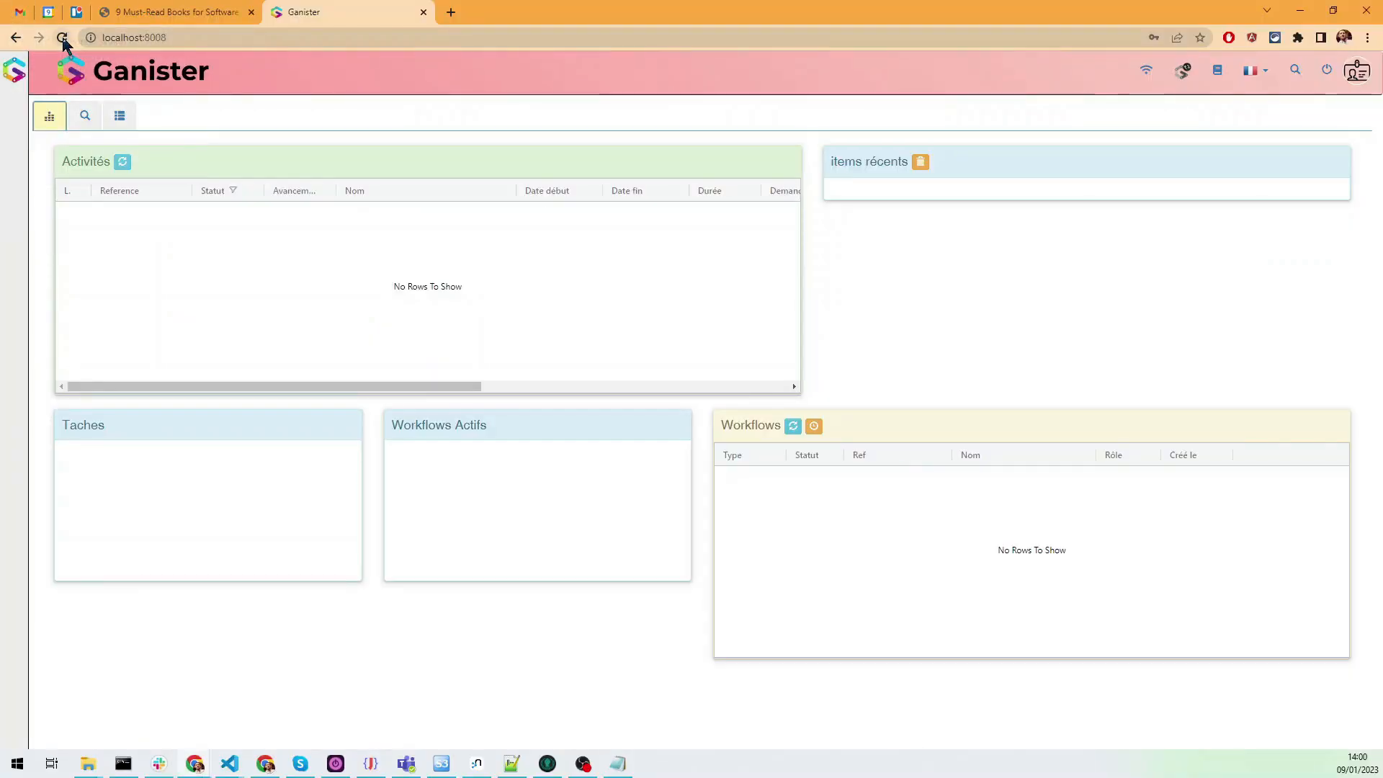
Step: Reload Ganister in the test user's browser and open the Accueil category to check access
click(62, 37)
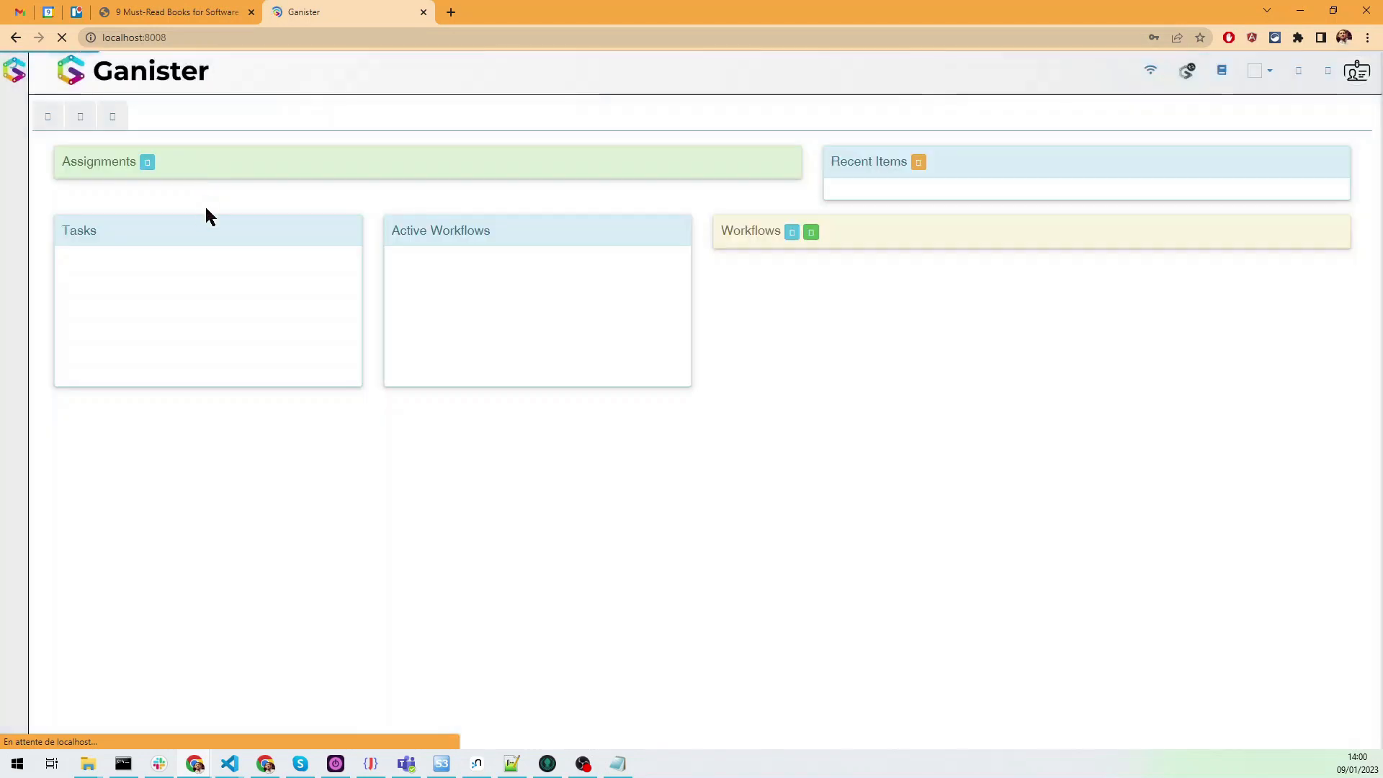
click(14, 226)
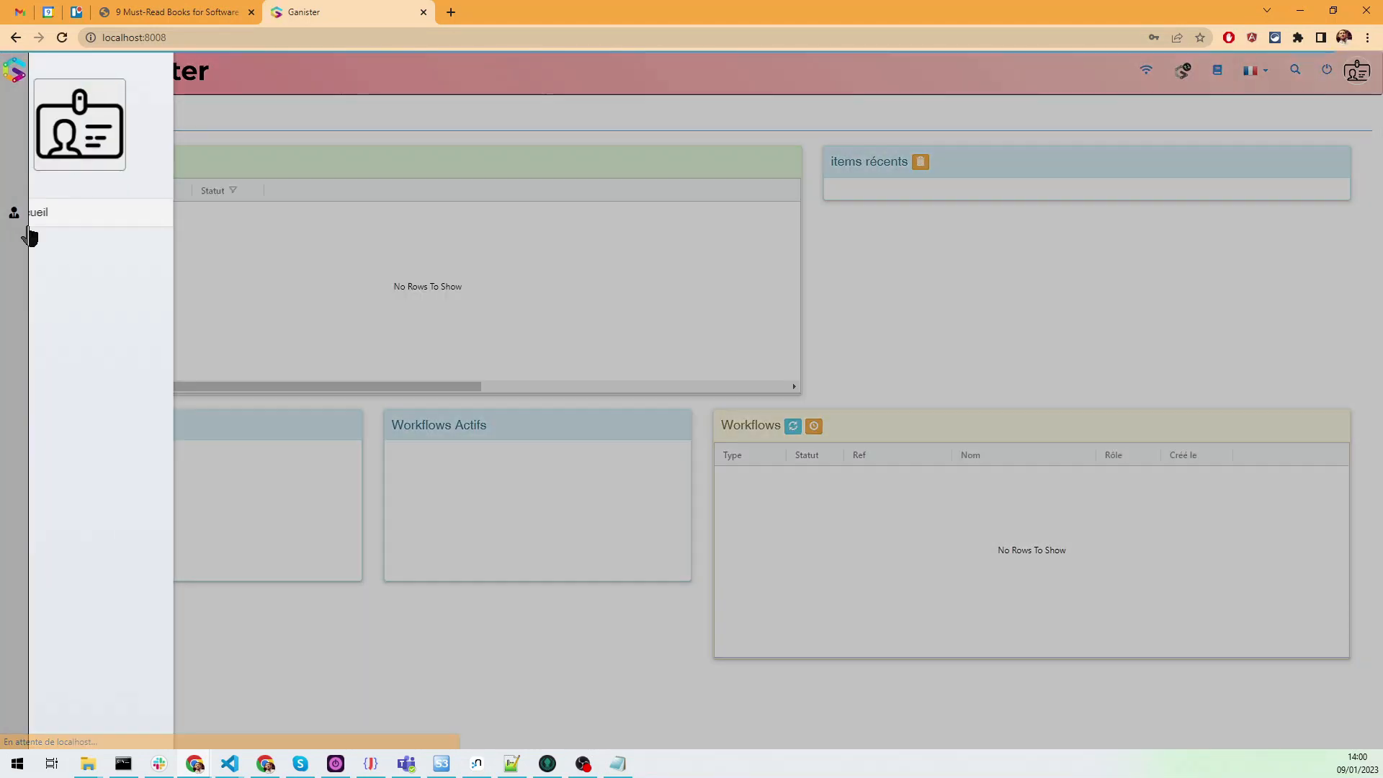
click(77, 207)
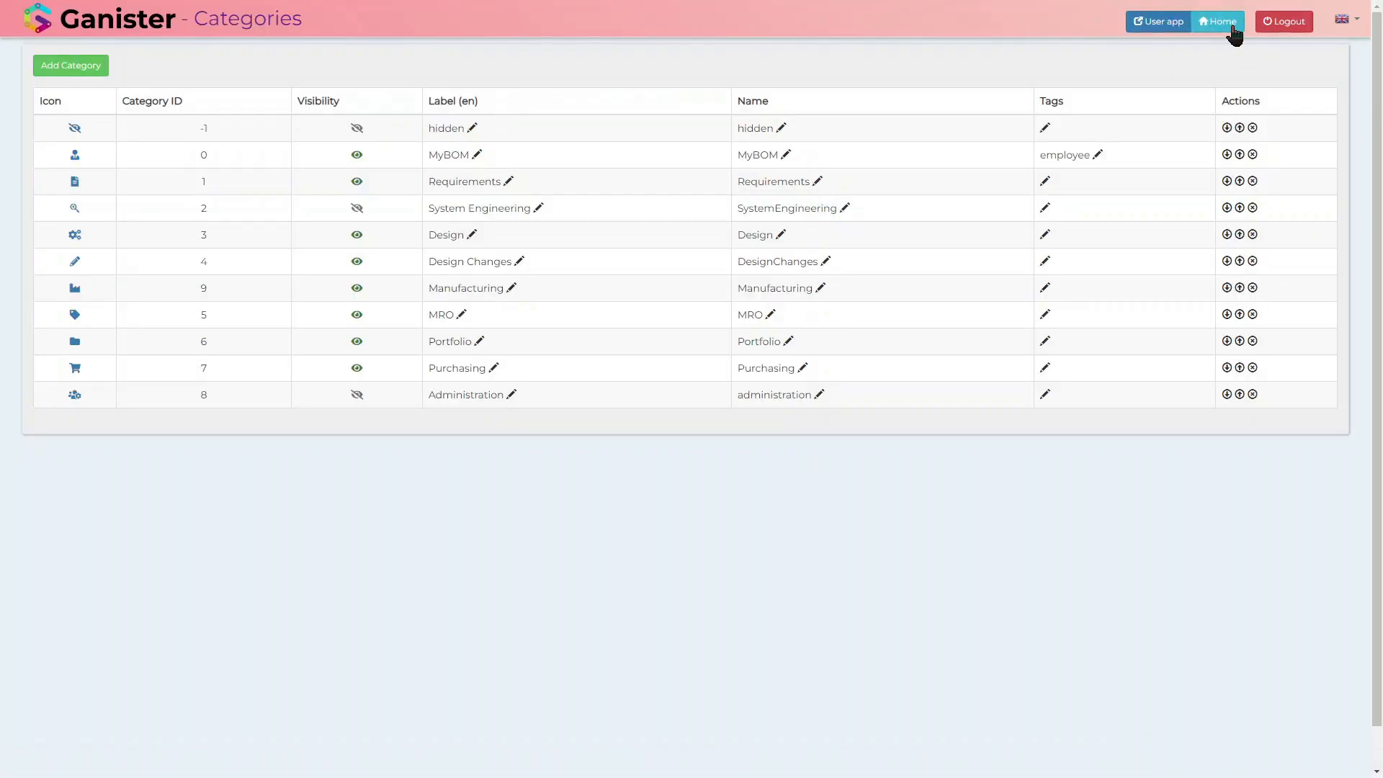
Step: Return to Groups & Users in G-Config and rename the blabla3 group as MRO
click(1233, 26)
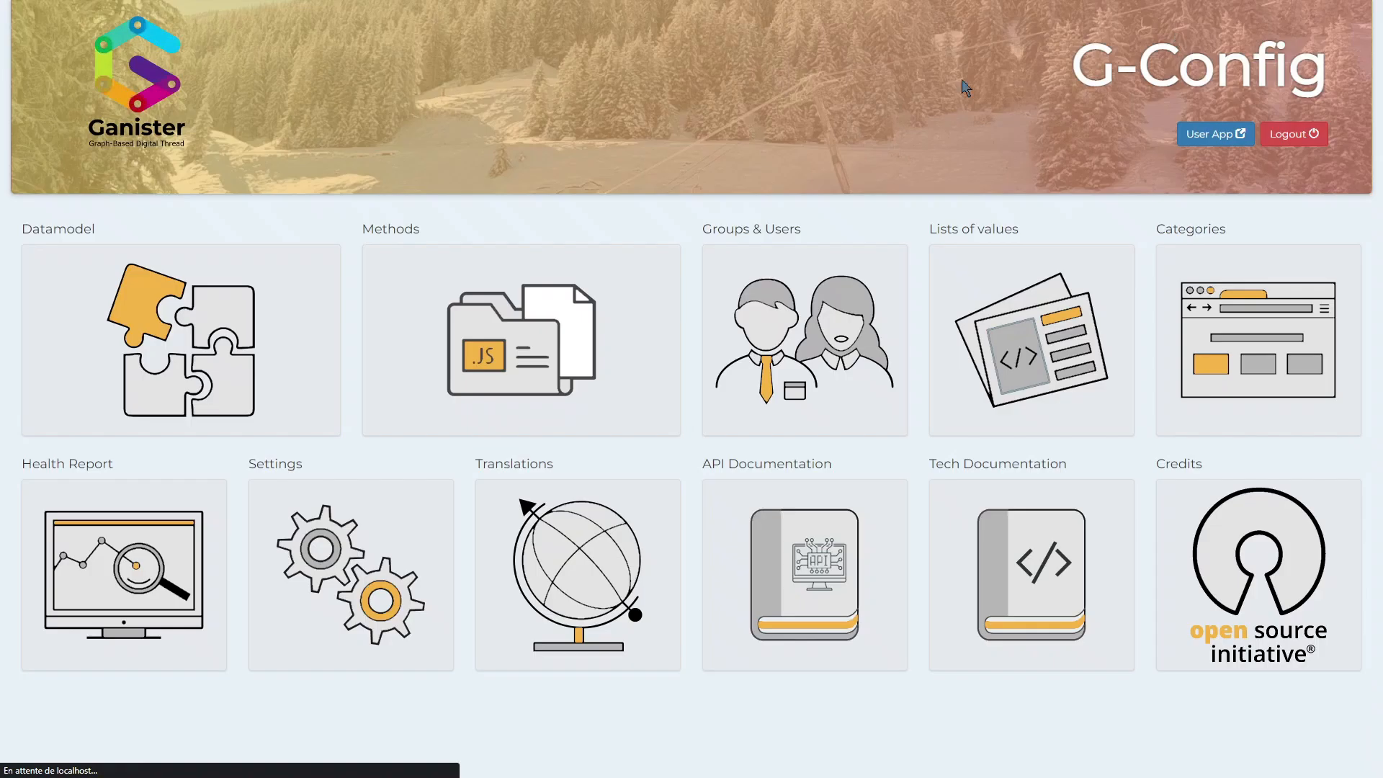
click(805, 338)
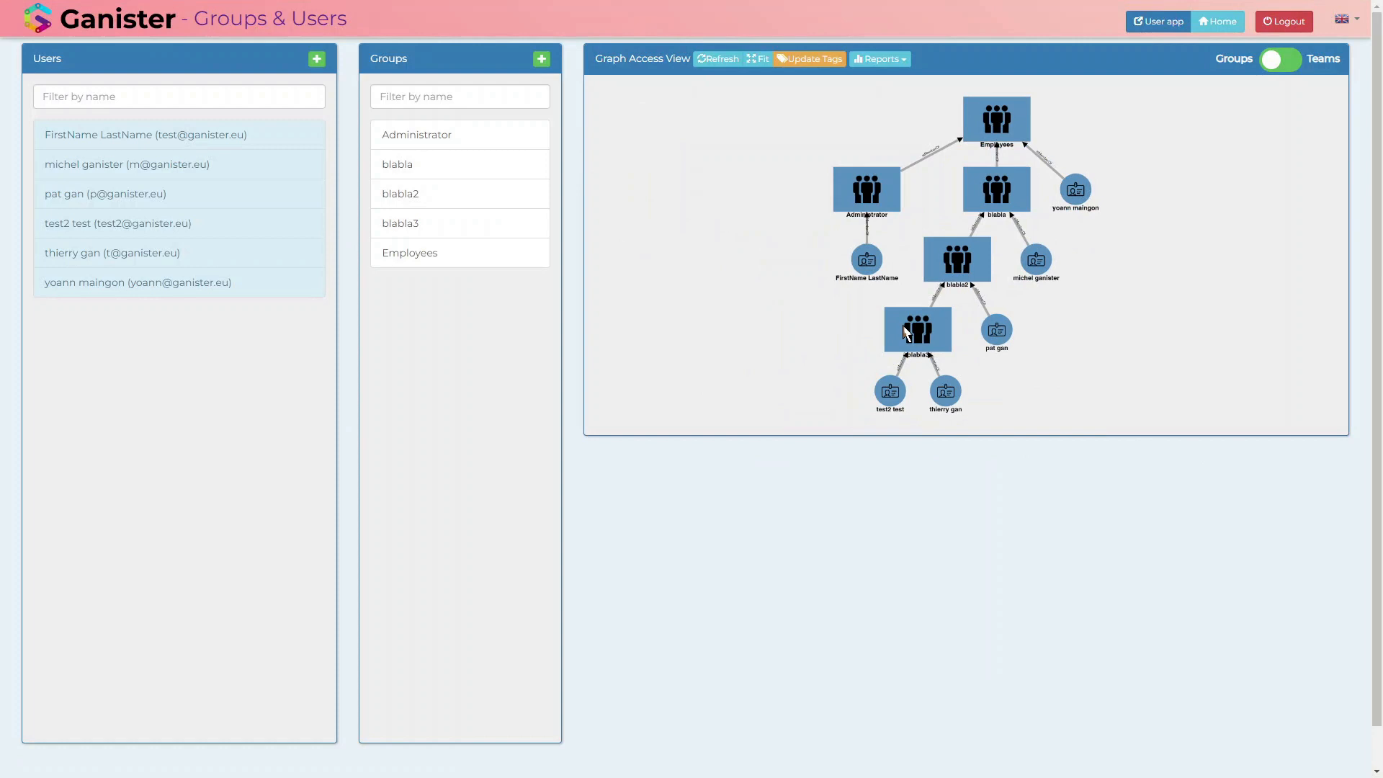
click(906, 332)
drag(456, 129, 301, 134)
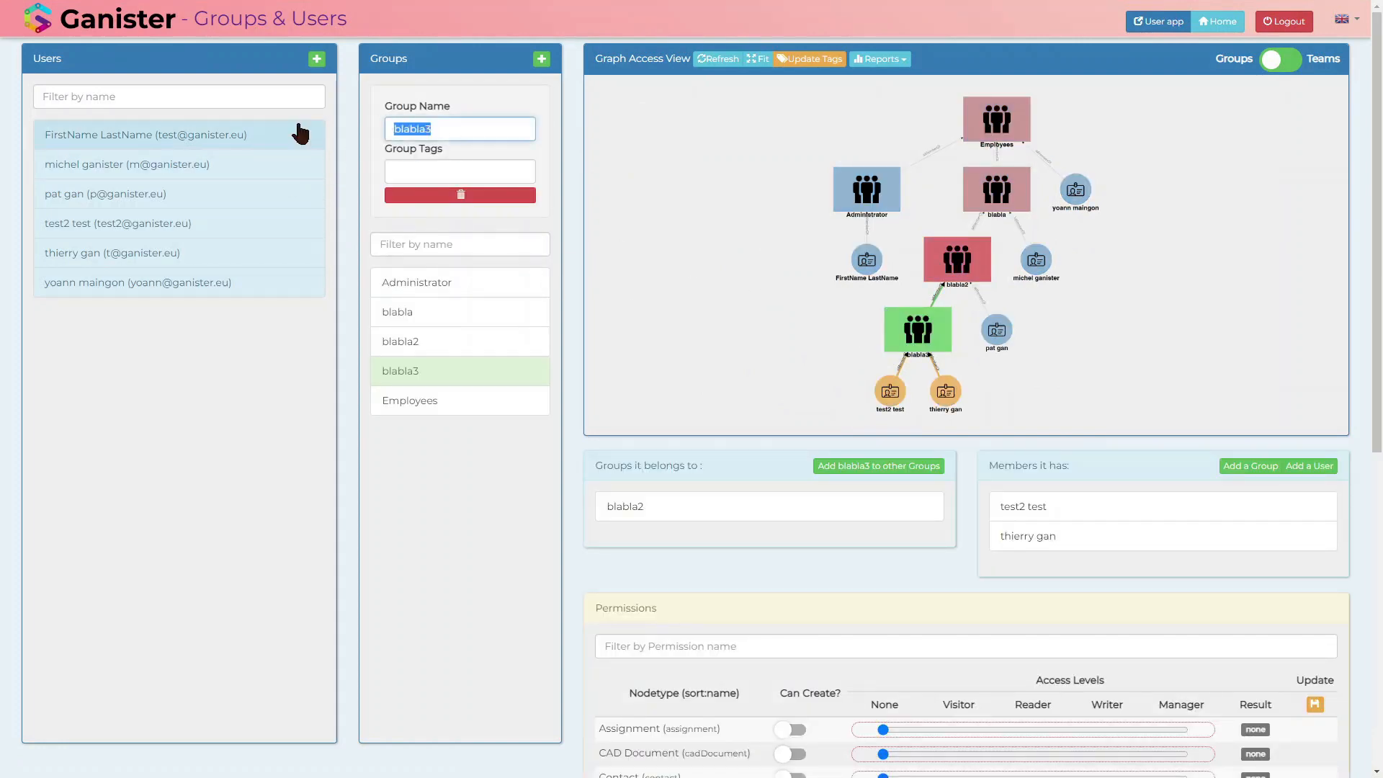
text(MRO)
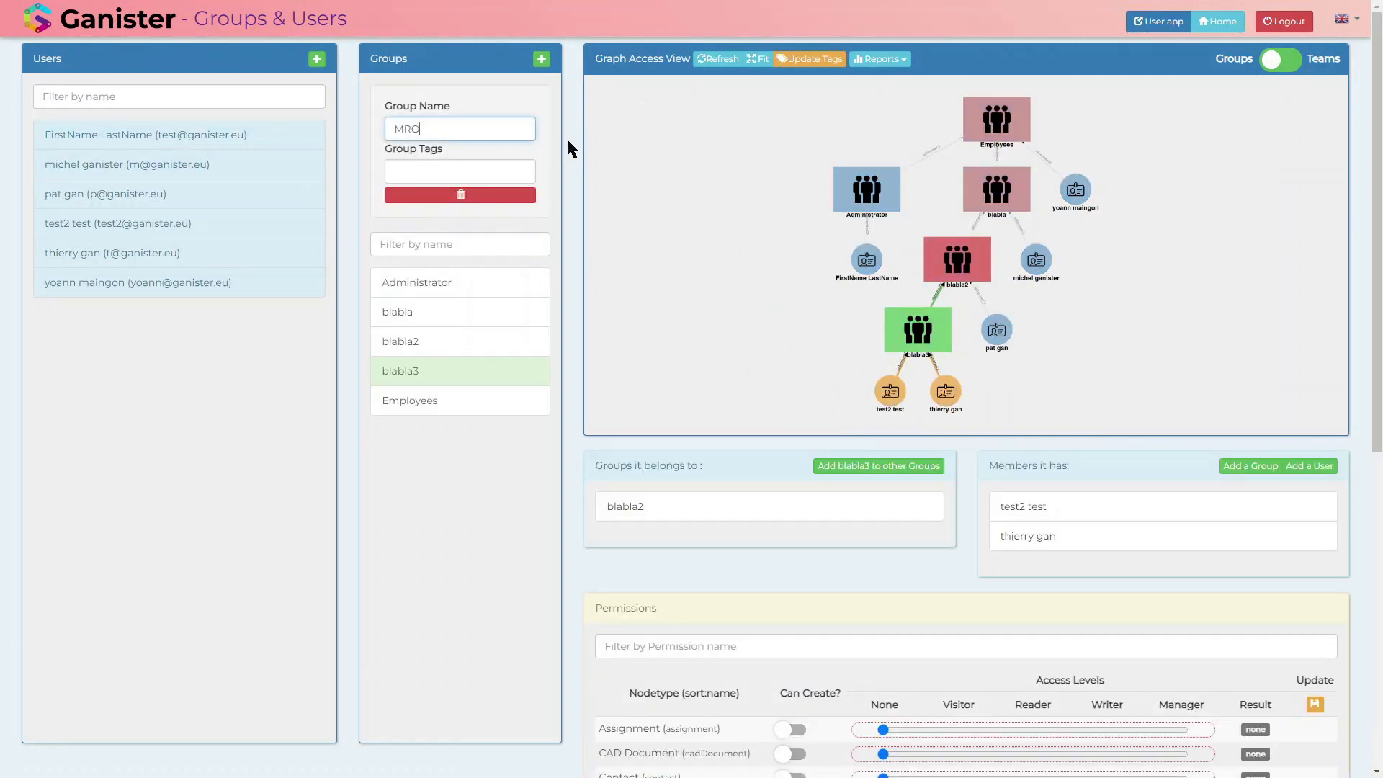
click(564, 218)
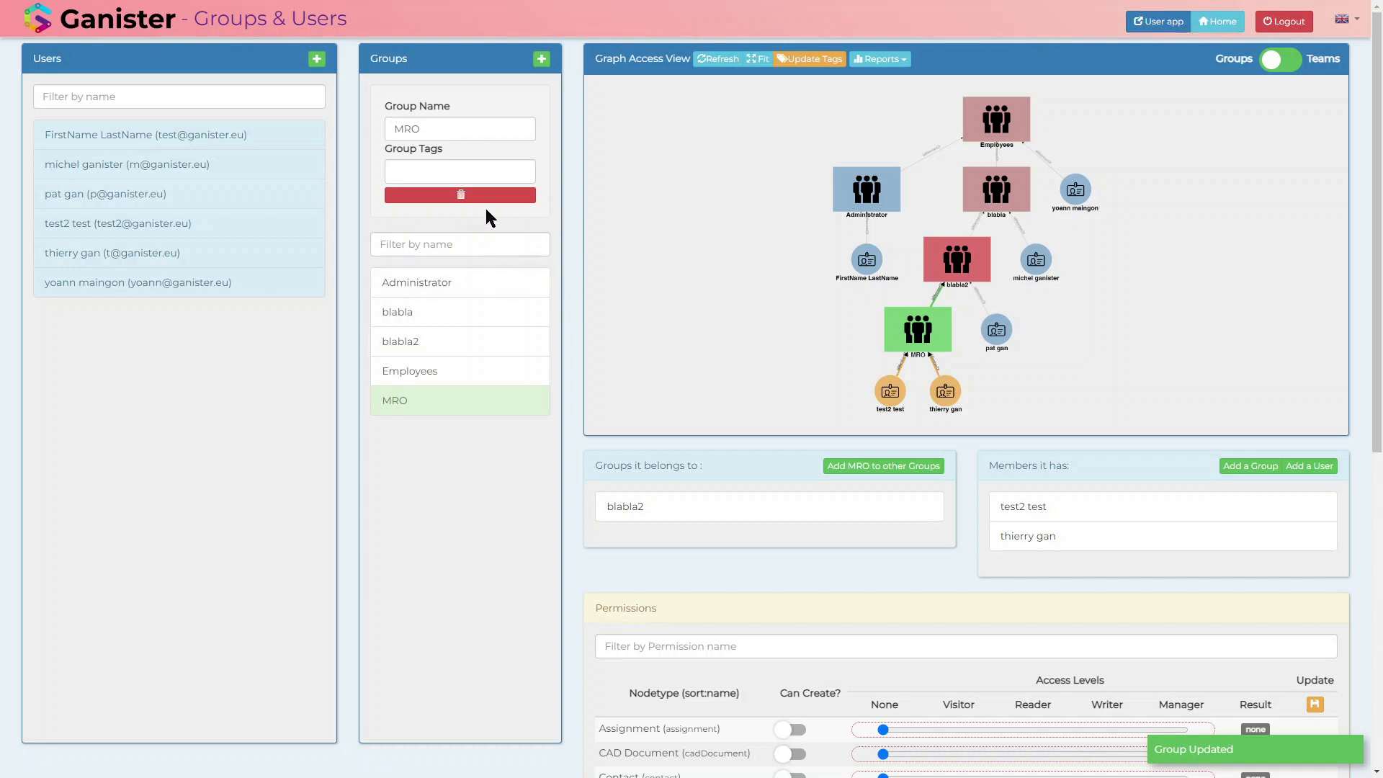
Step: Set the MRO group's tag to MRO and update the tags of all users
click(452, 168)
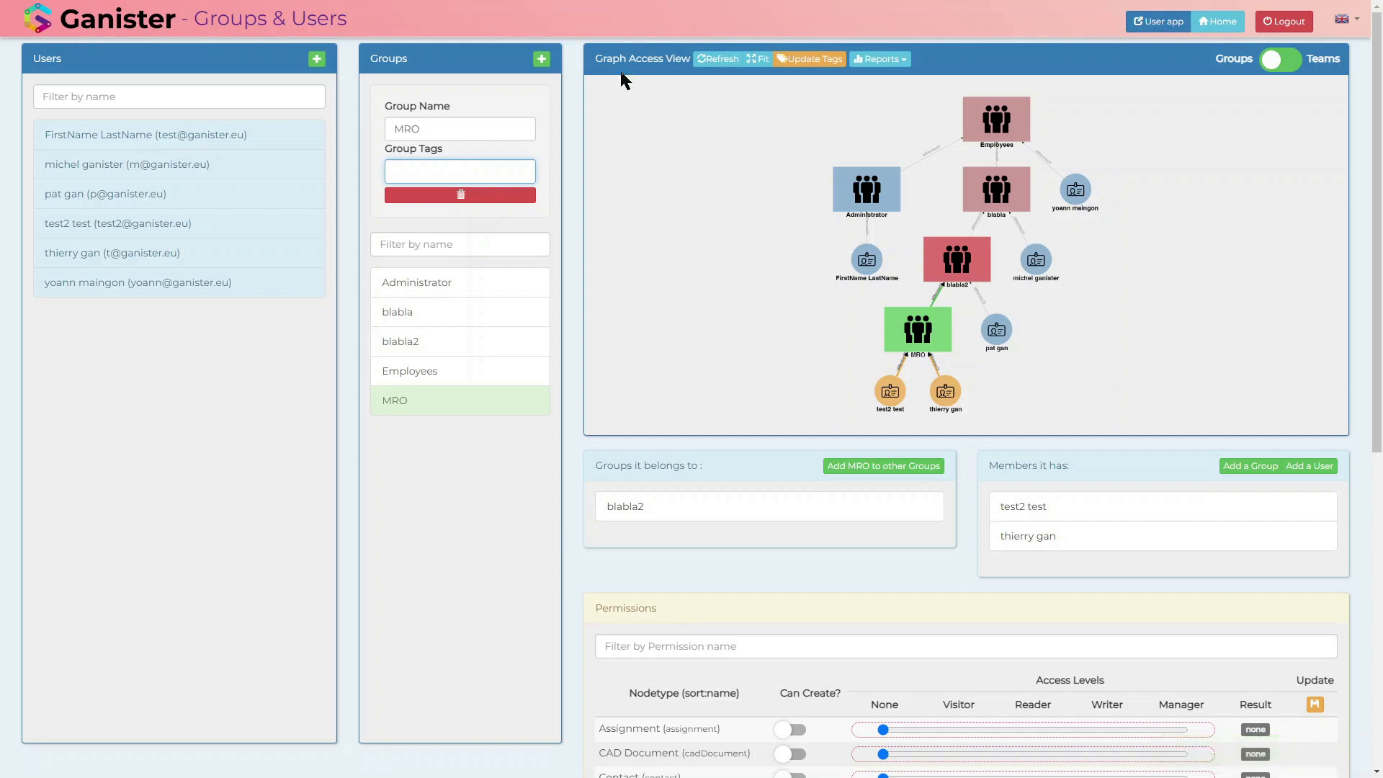
text(MRO)
click(573, 230)
click(828, 58)
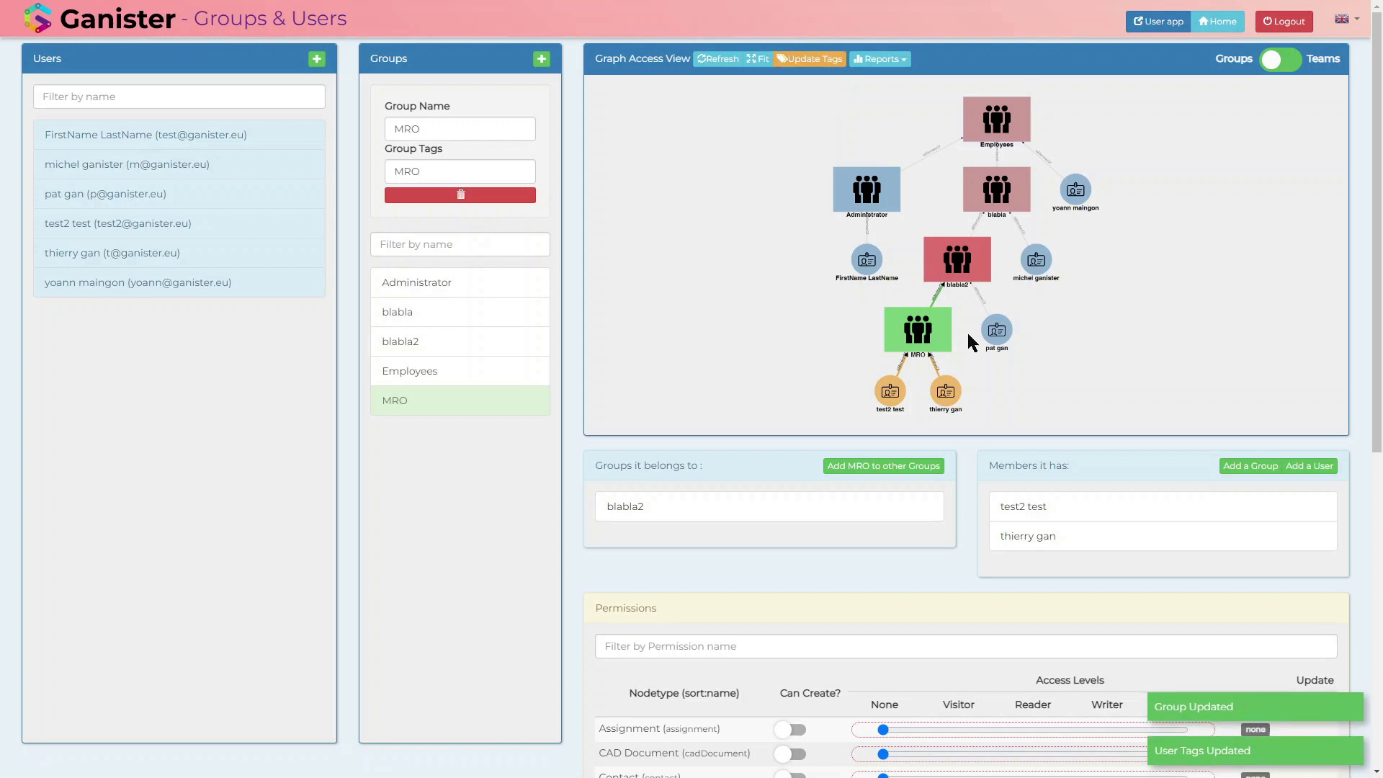
Step: Compare the tags of the MRO group's two members with those of users in the blabla2 and blabla groups
click(892, 395)
click(952, 396)
click(892, 395)
click(947, 395)
click(893, 395)
click(949, 395)
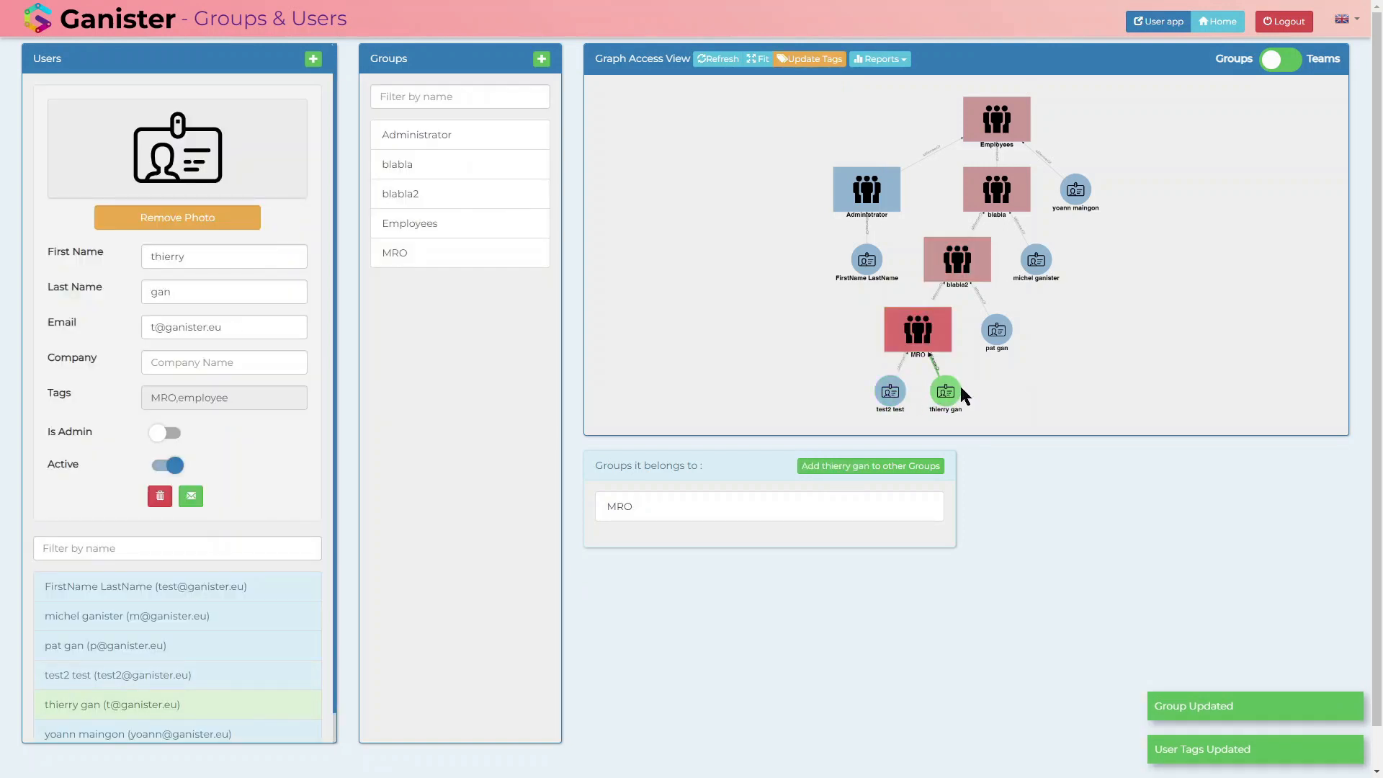
click(1010, 335)
click(1038, 265)
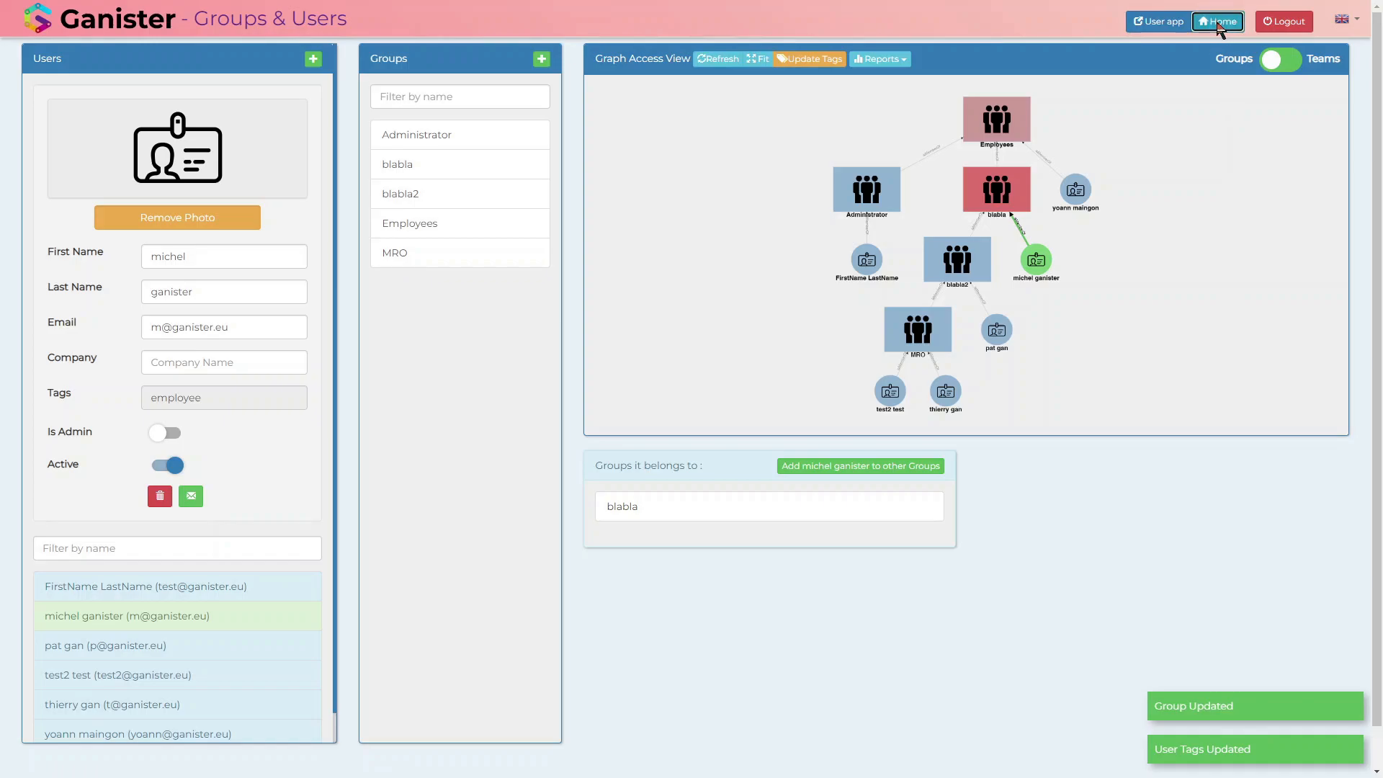
Step: Open Categories from the G-Config home and set the Requirements category's tag to MRO
click(1219, 21)
click(936, 281)
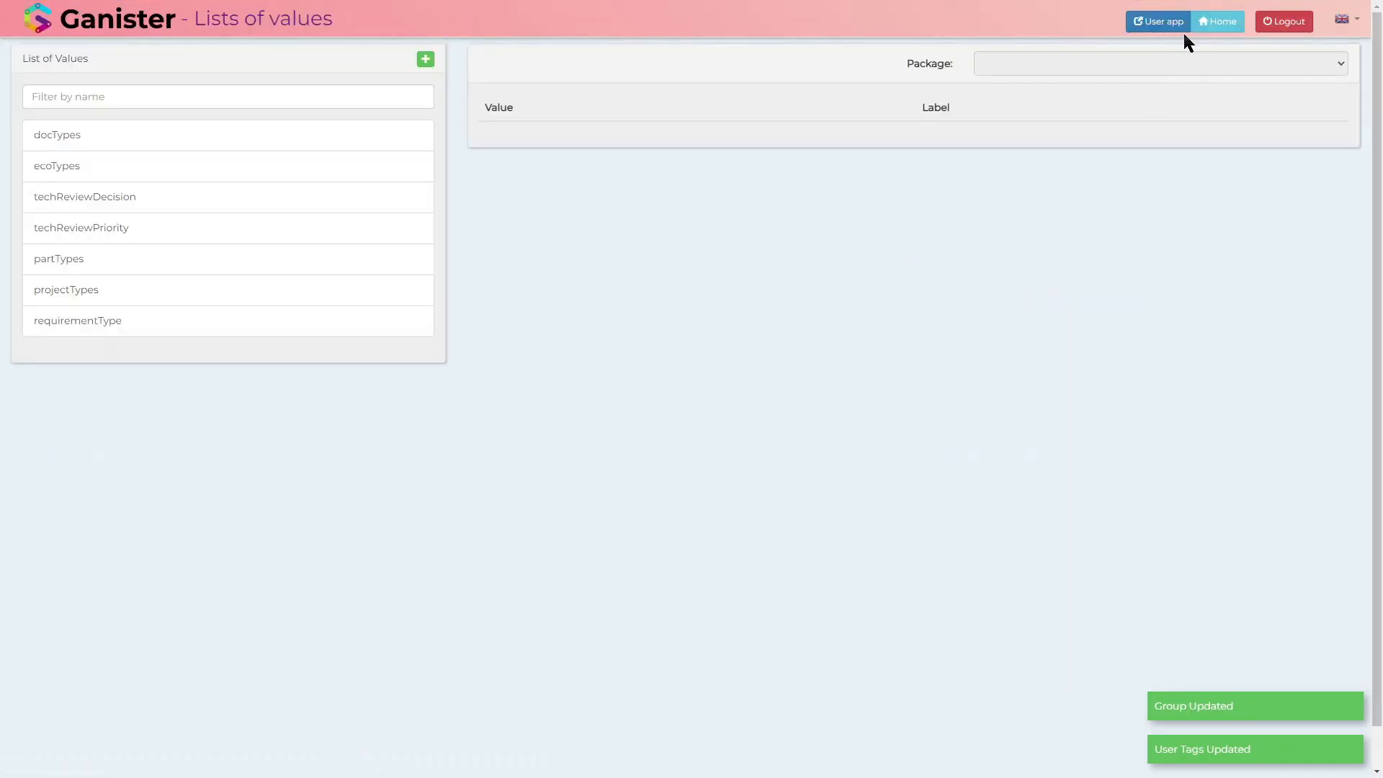
click(1218, 22)
click(1230, 312)
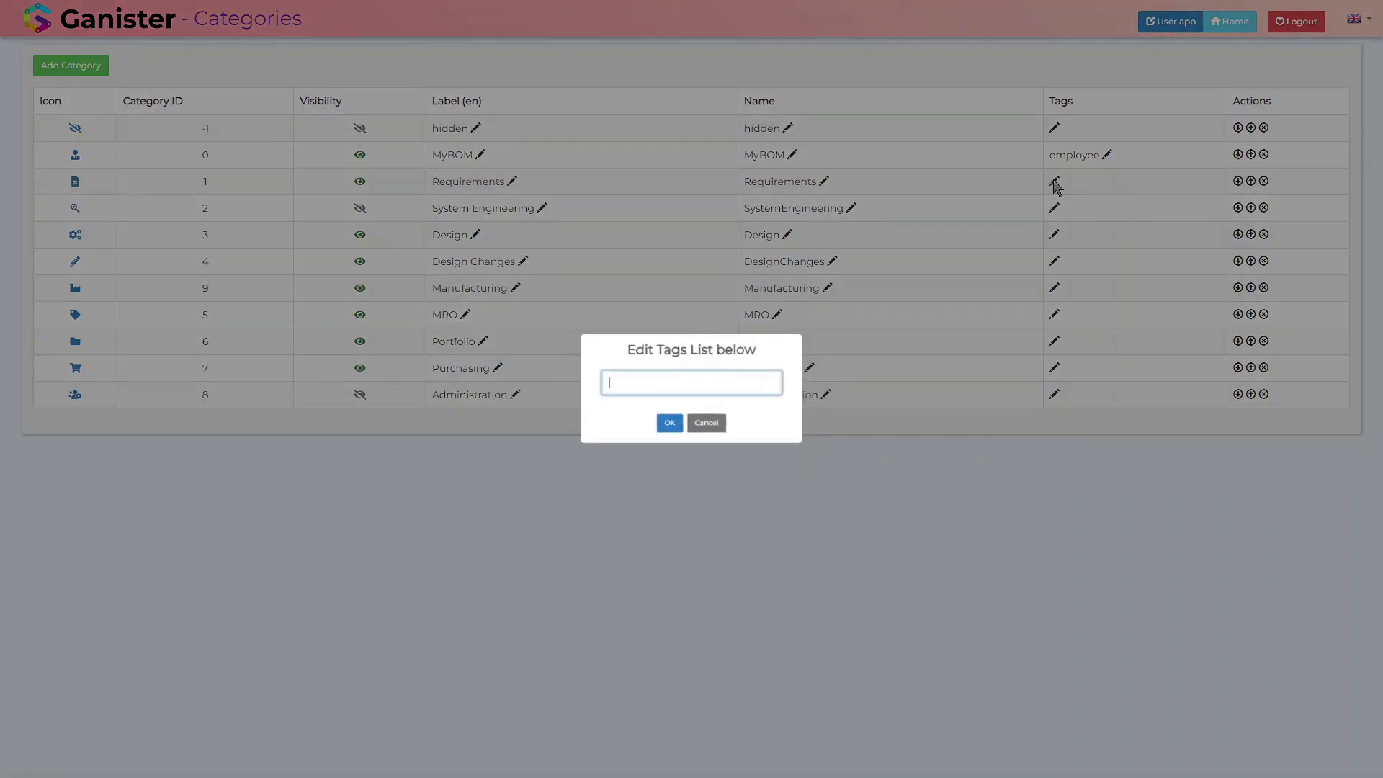
click(1045, 180)
text(MRO)
key(ctrl+a)
key(ctrl+c)
click(666, 424)
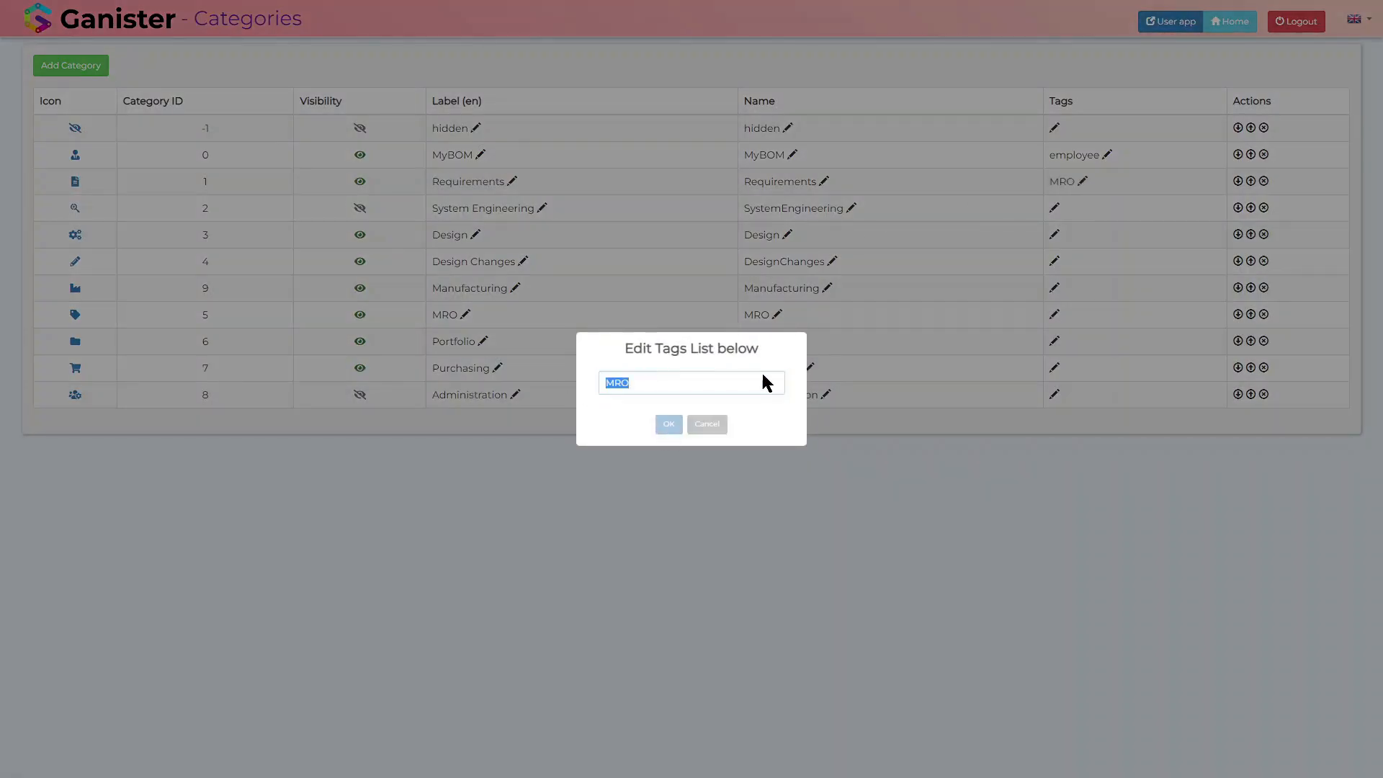
Step: Apply the tag MRO to the SystemEngineering, Design, DesignChanges, Manufacturing and MRO categories
click(1052, 206)
key(ctrl+v)
click(669, 424)
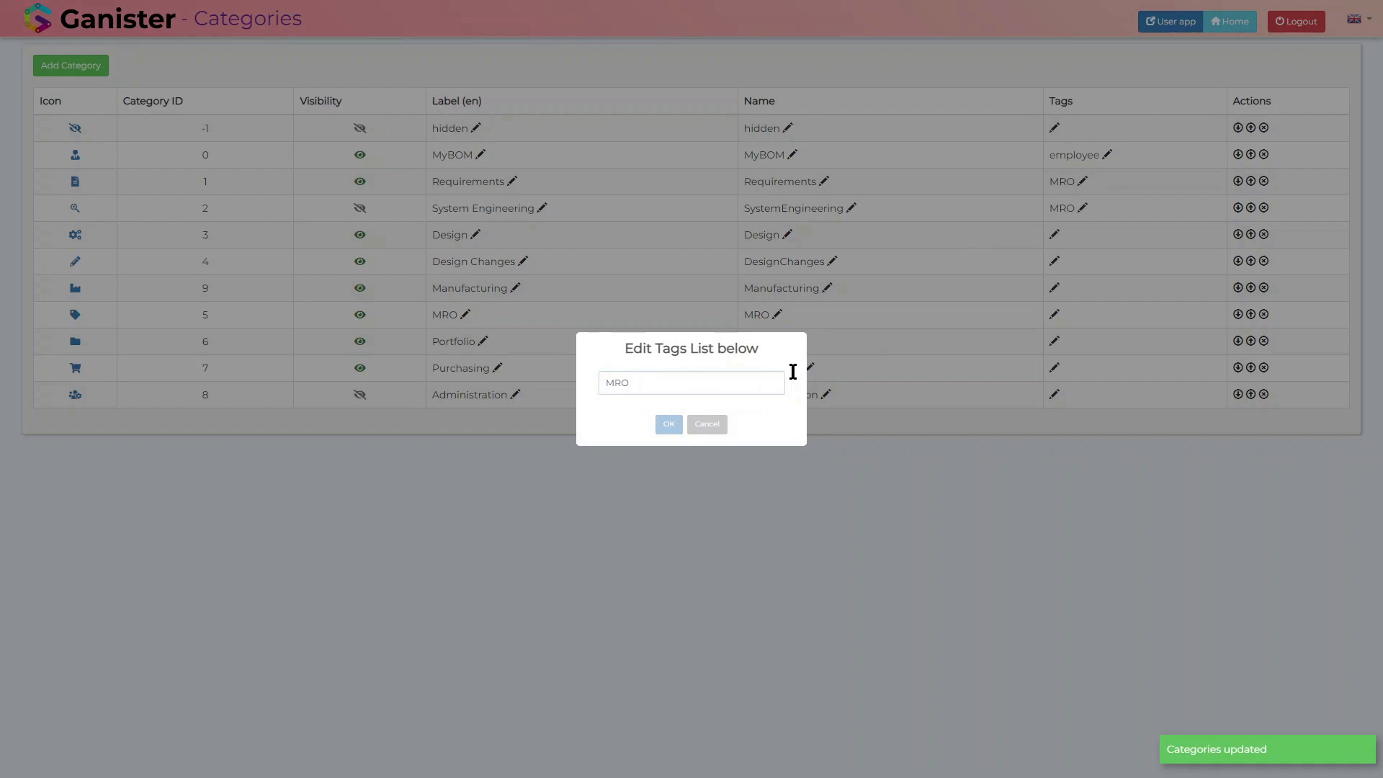
click(1046, 232)
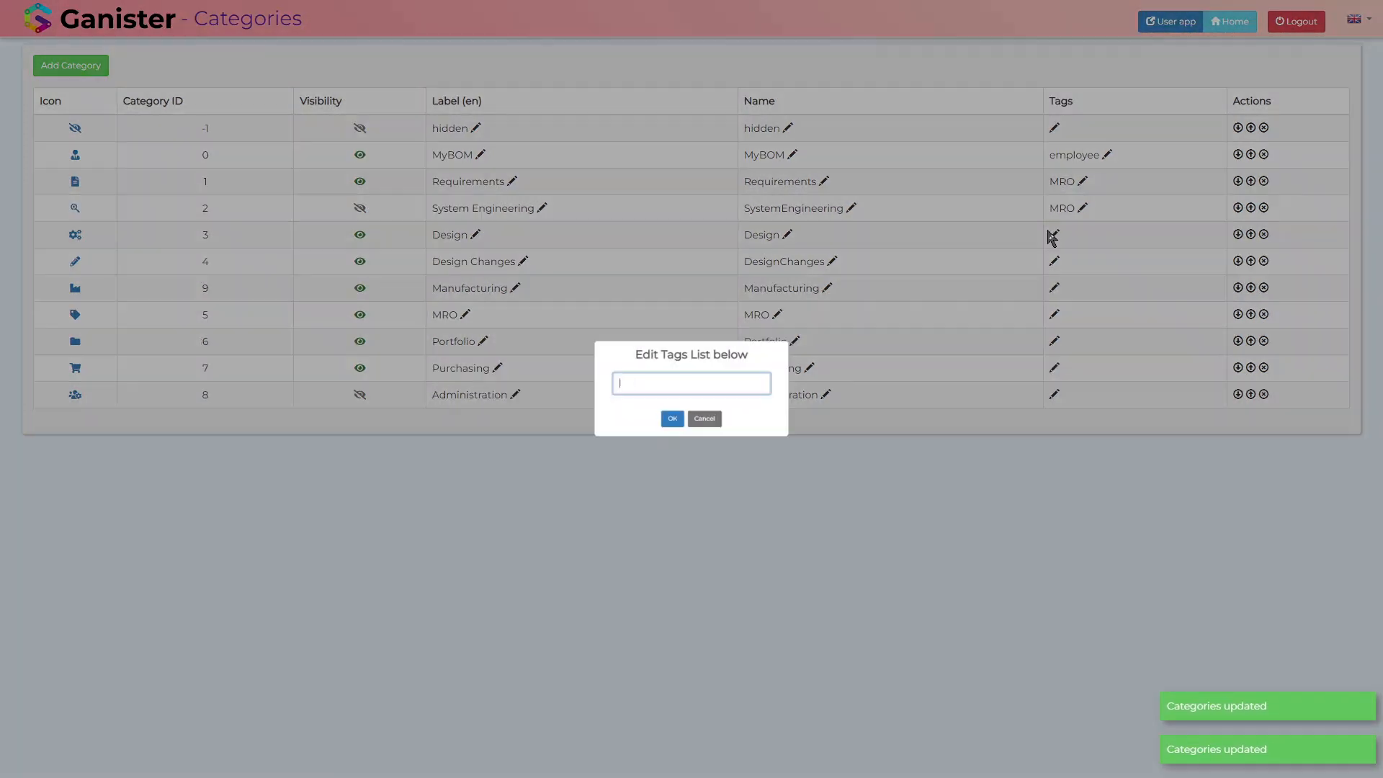
key(ctrl+v)
click(668, 422)
click(1045, 261)
key(ctrl+v)
click(668, 424)
click(1045, 288)
key(ctrl+v)
click(668, 424)
click(1045, 314)
key(ctrl+v)
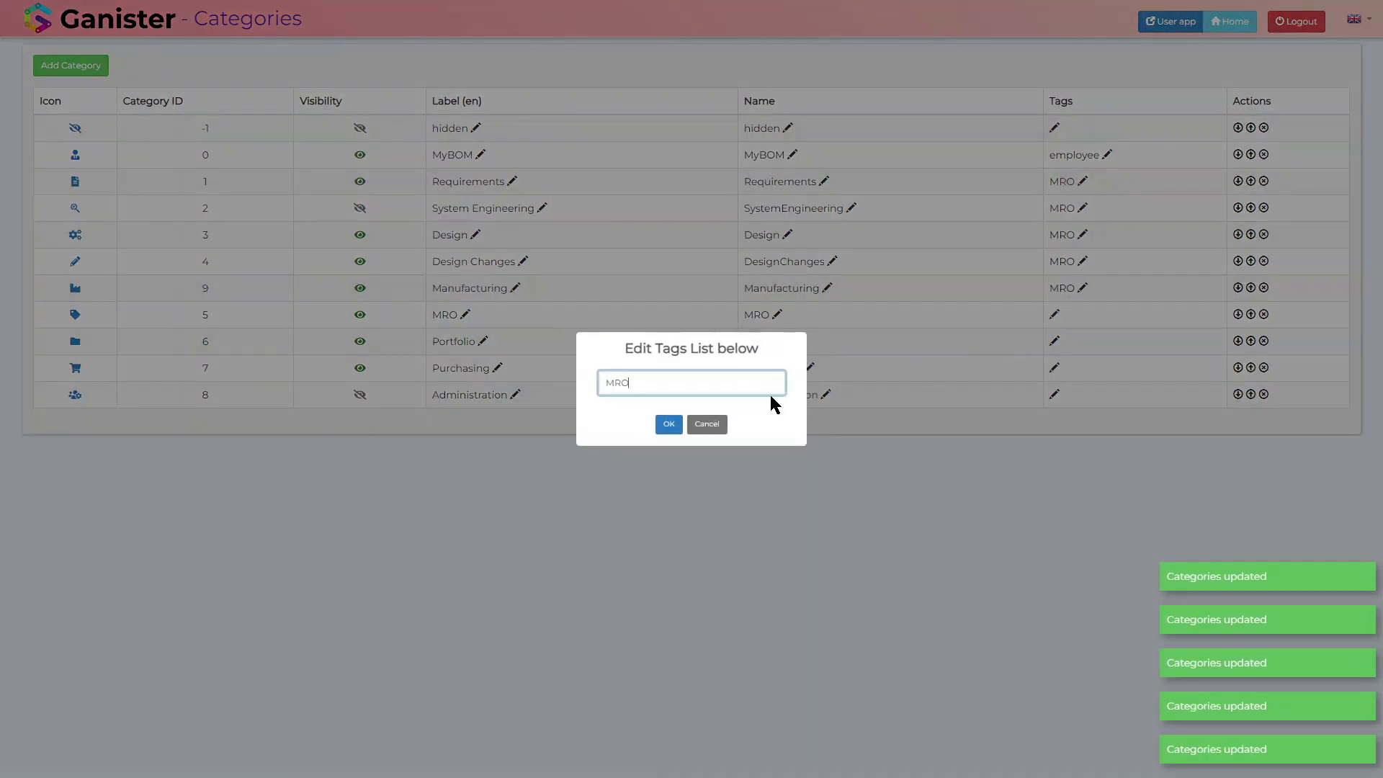
click(667, 424)
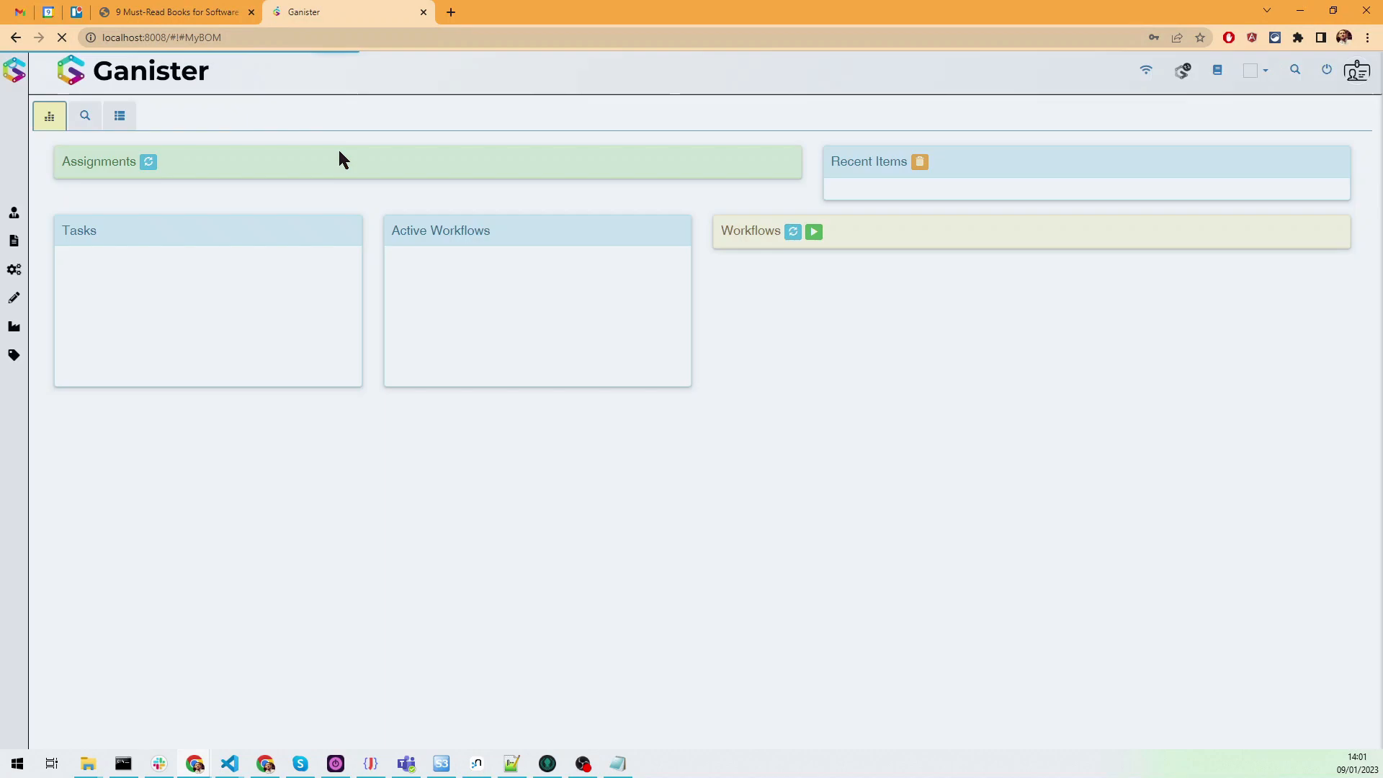
Step: In the test user's session, expand the Accueil and Exigences categories to check which item types are offered
mouse_move(5, 242)
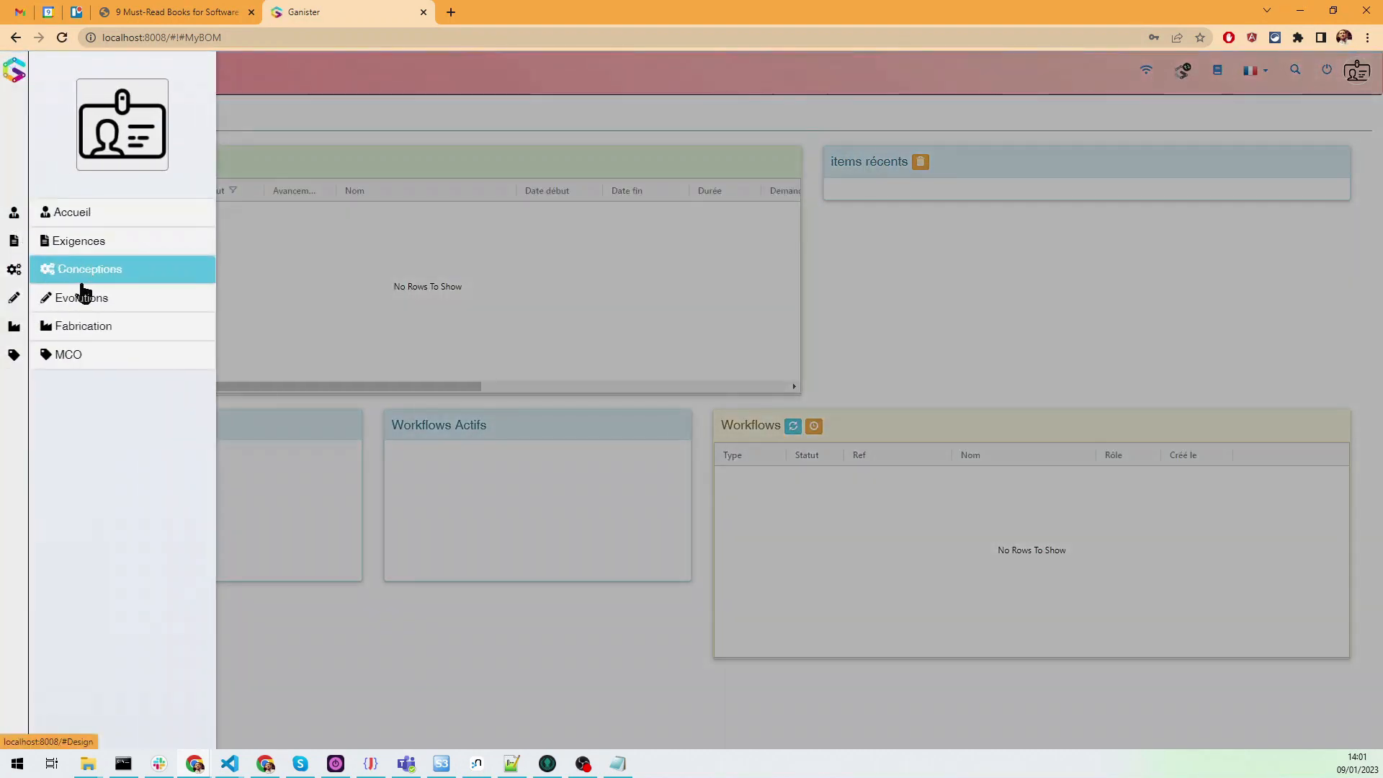
click(82, 297)
click(80, 272)
click(84, 212)
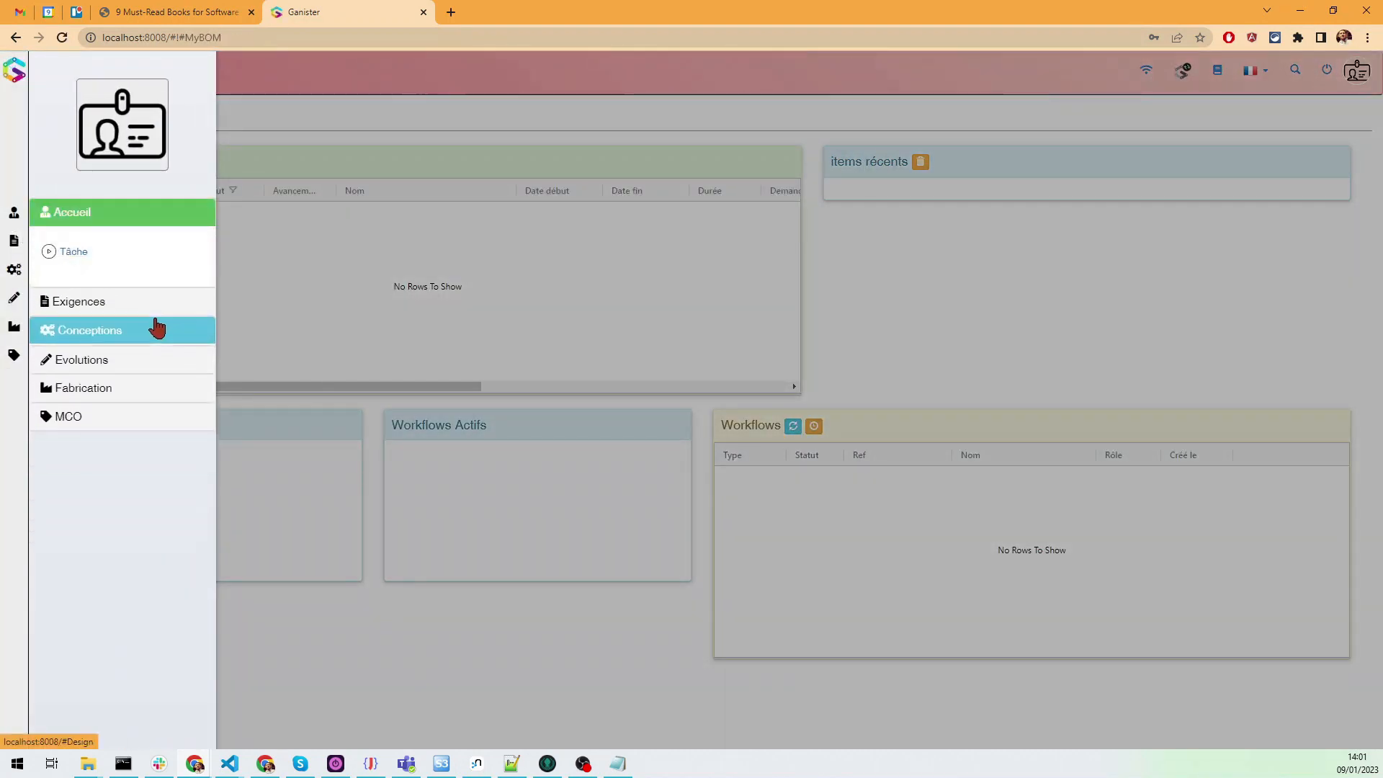
click(109, 305)
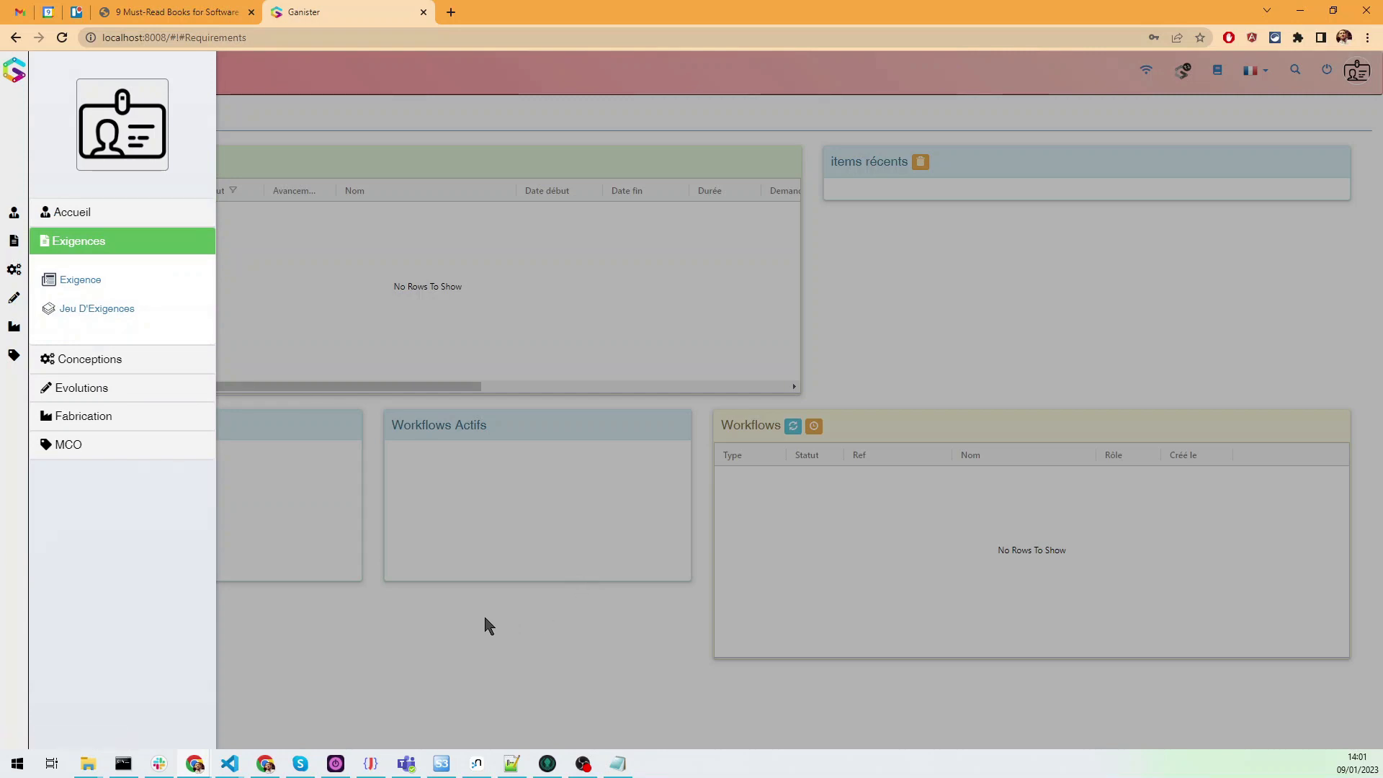
click(483, 618)
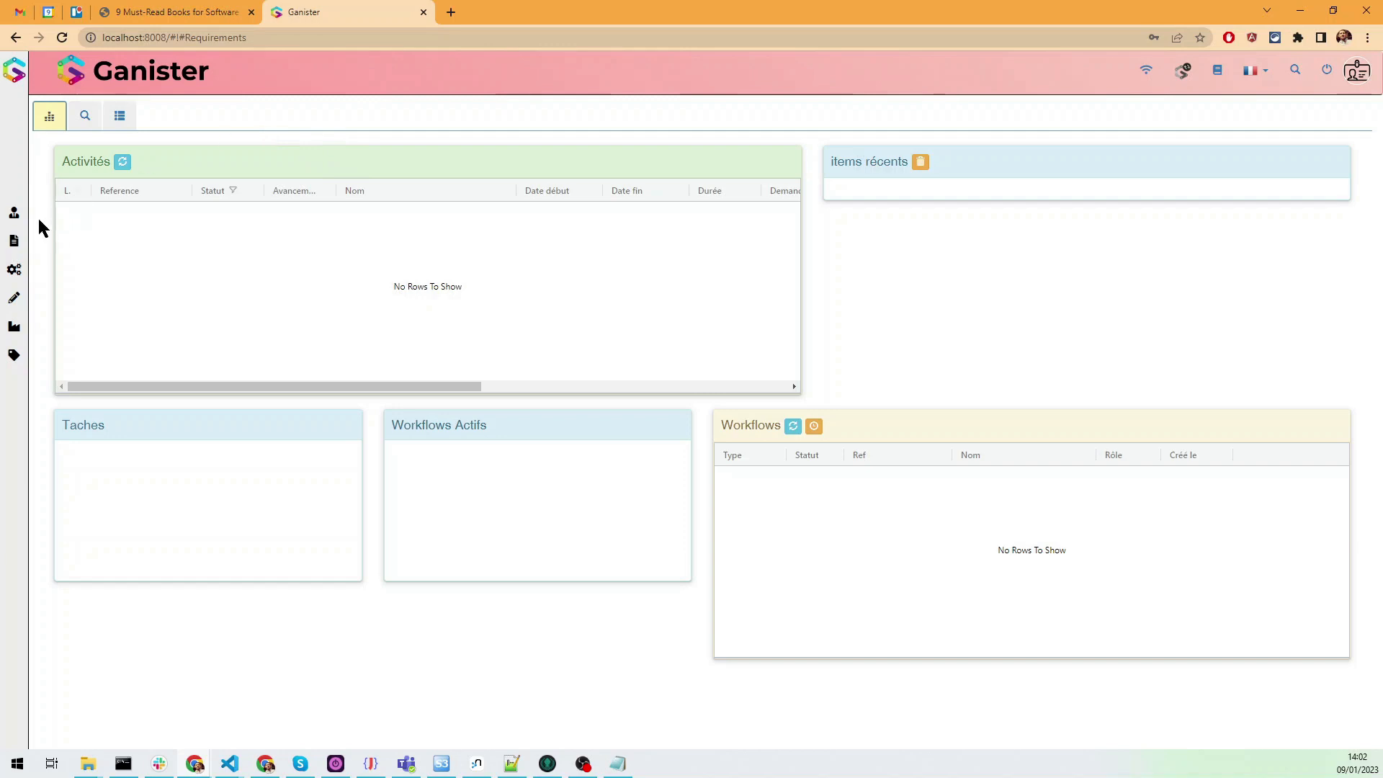
Step: Bring up the test user's category navigation again to review the available categories
mouse_move(20, 235)
click(488, 142)
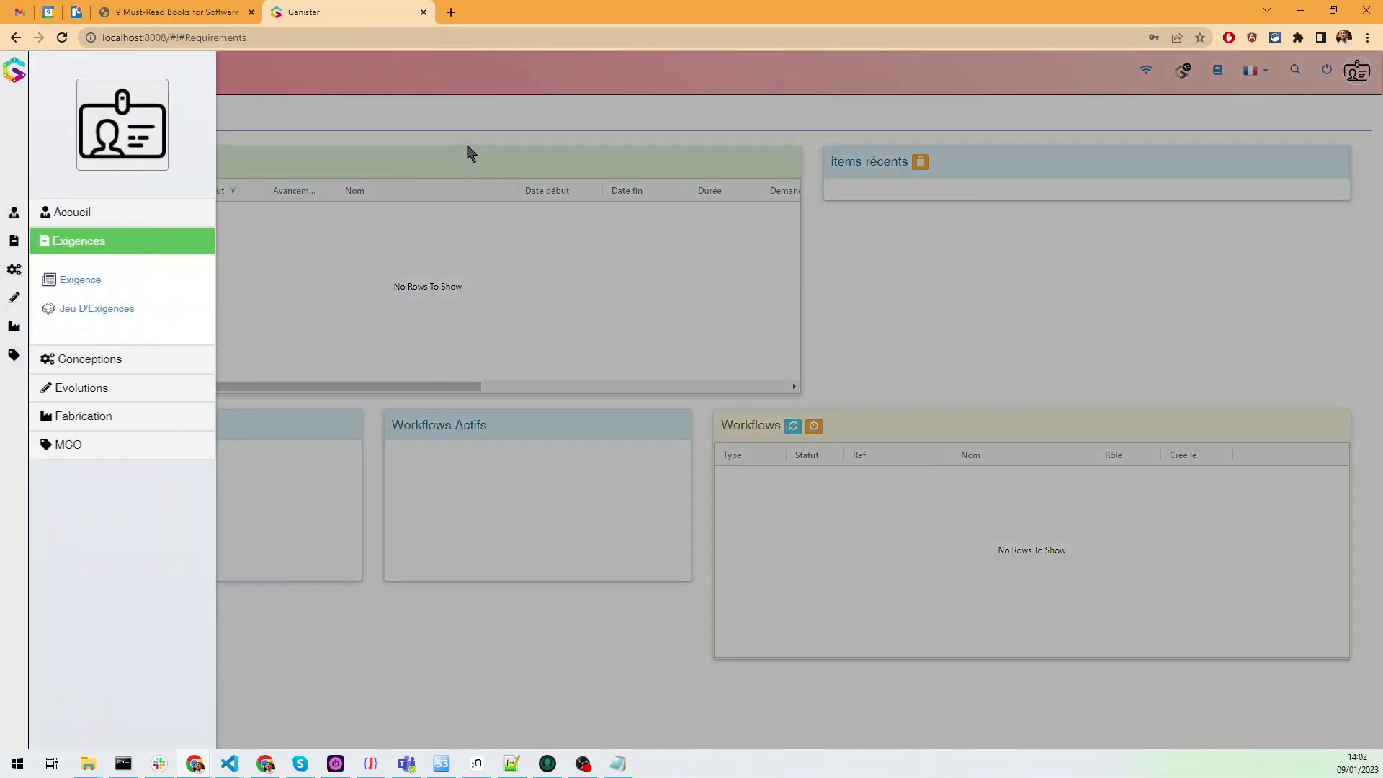
click(465, 137)
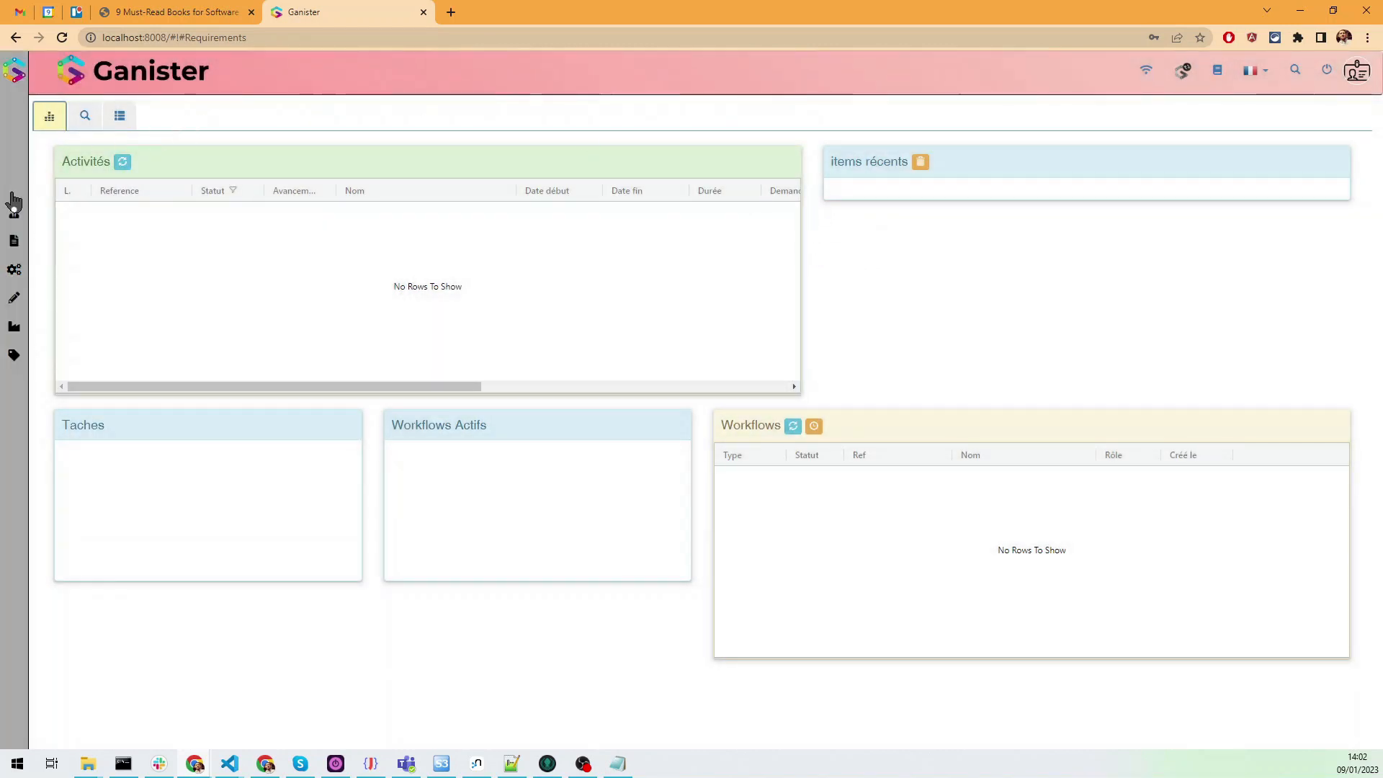
mouse_move(13, 202)
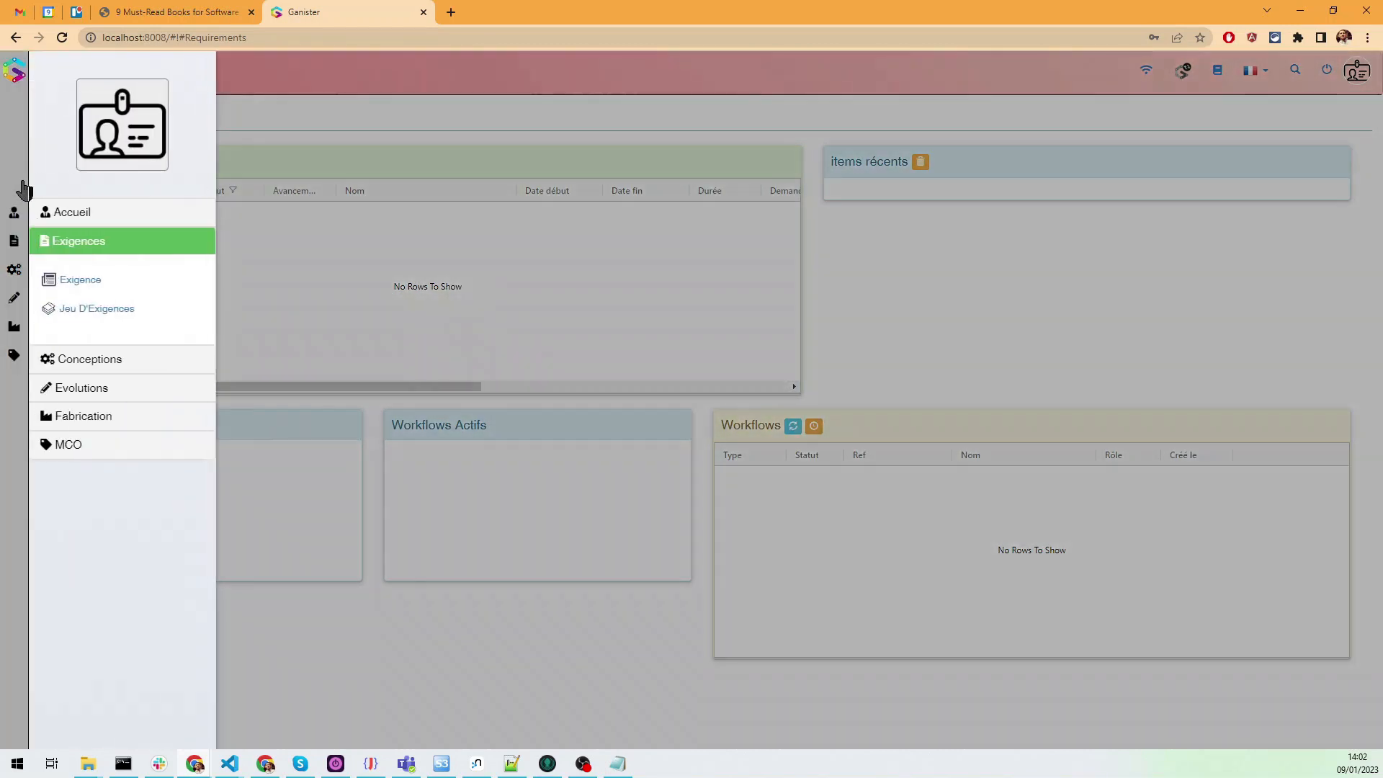
Step: Expand the Conceptions category in the test user's navigation to check which item types it offers
click(115, 360)
click(97, 404)
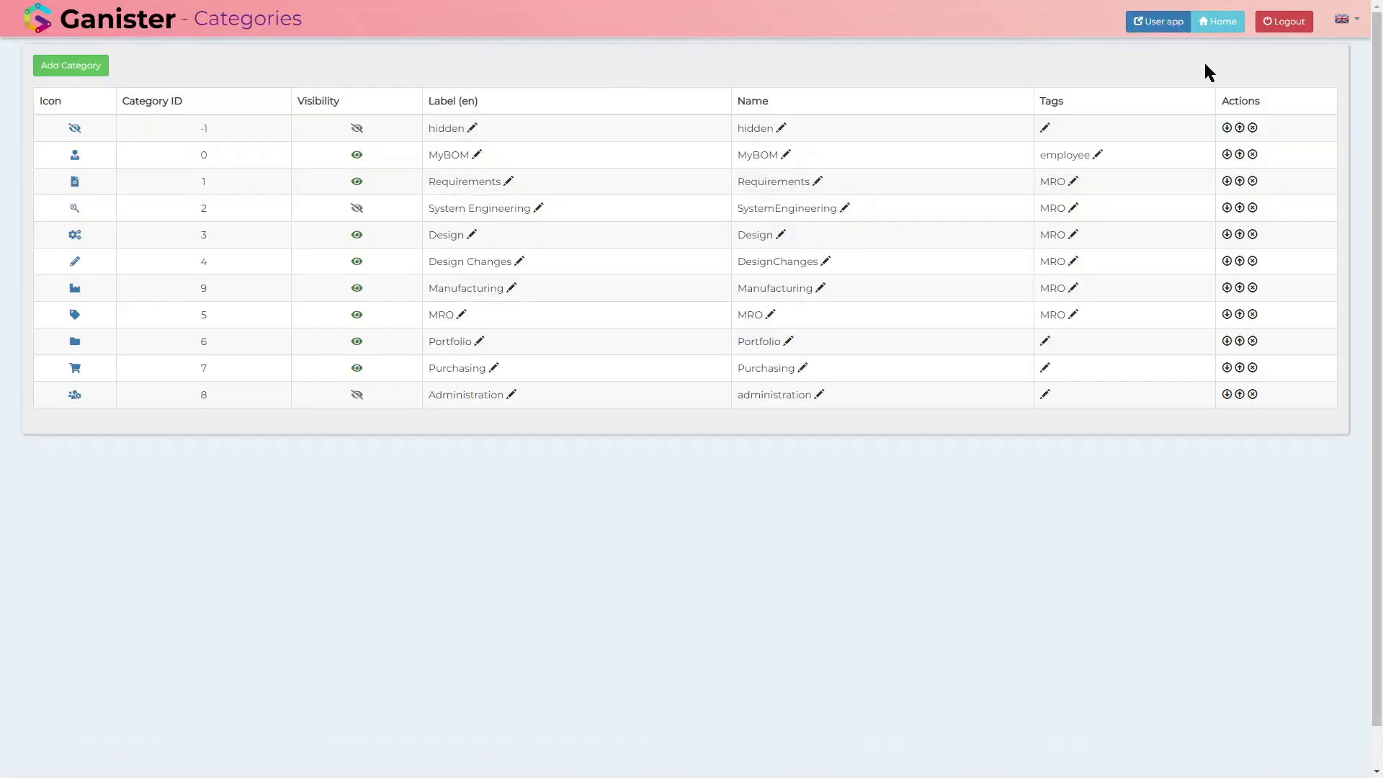
Step: Go from the G-Config categories to the user app and create a new part from the Part list
click(1174, 28)
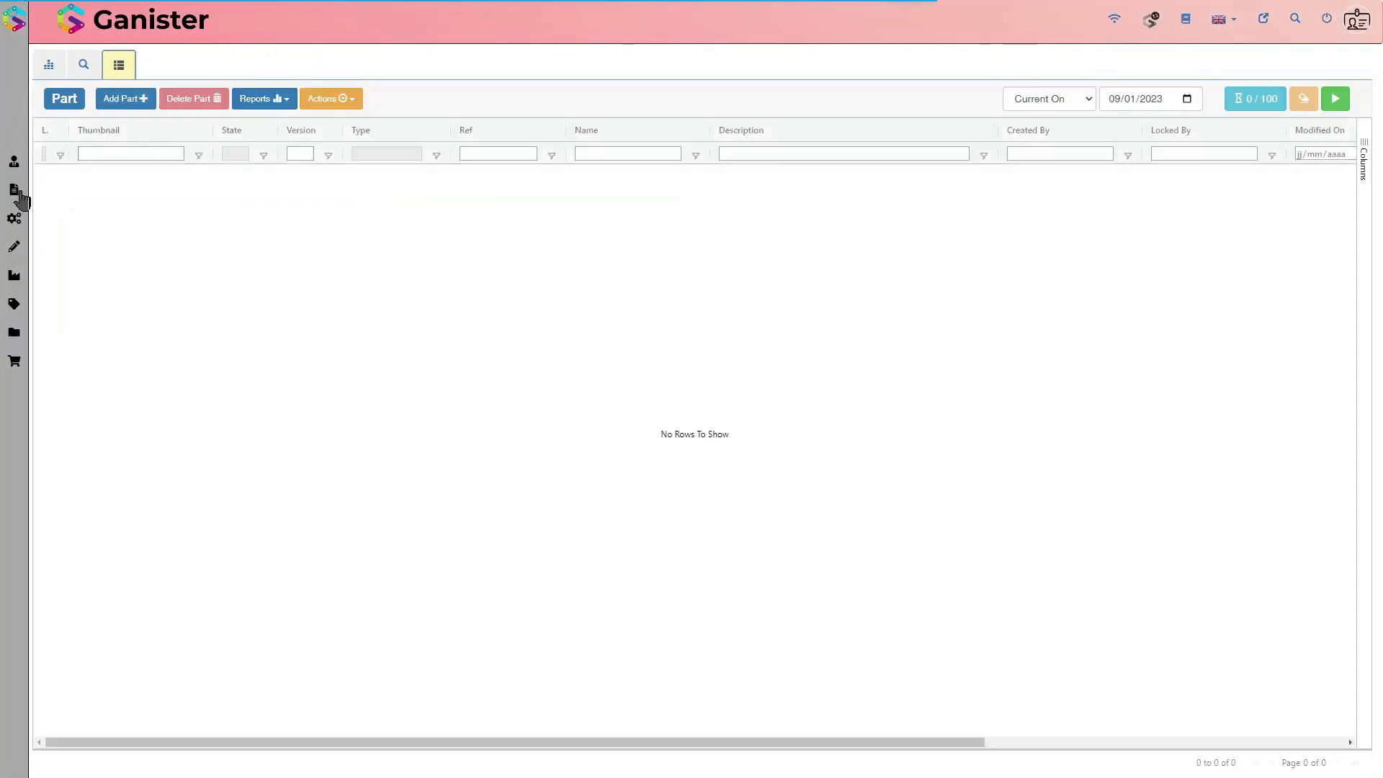
click(139, 105)
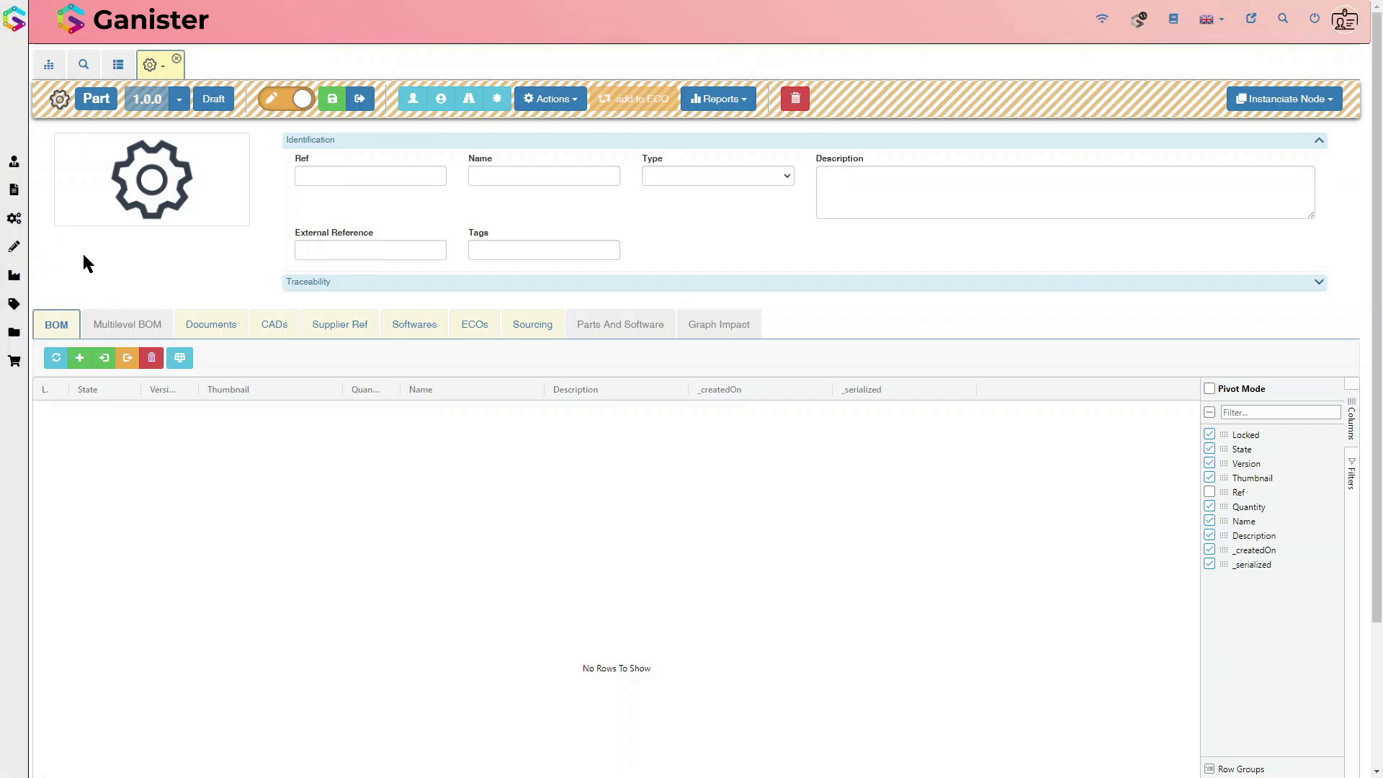
Step: Bring up the category navigation over the new part to review the available categories, and close it again
click(19, 250)
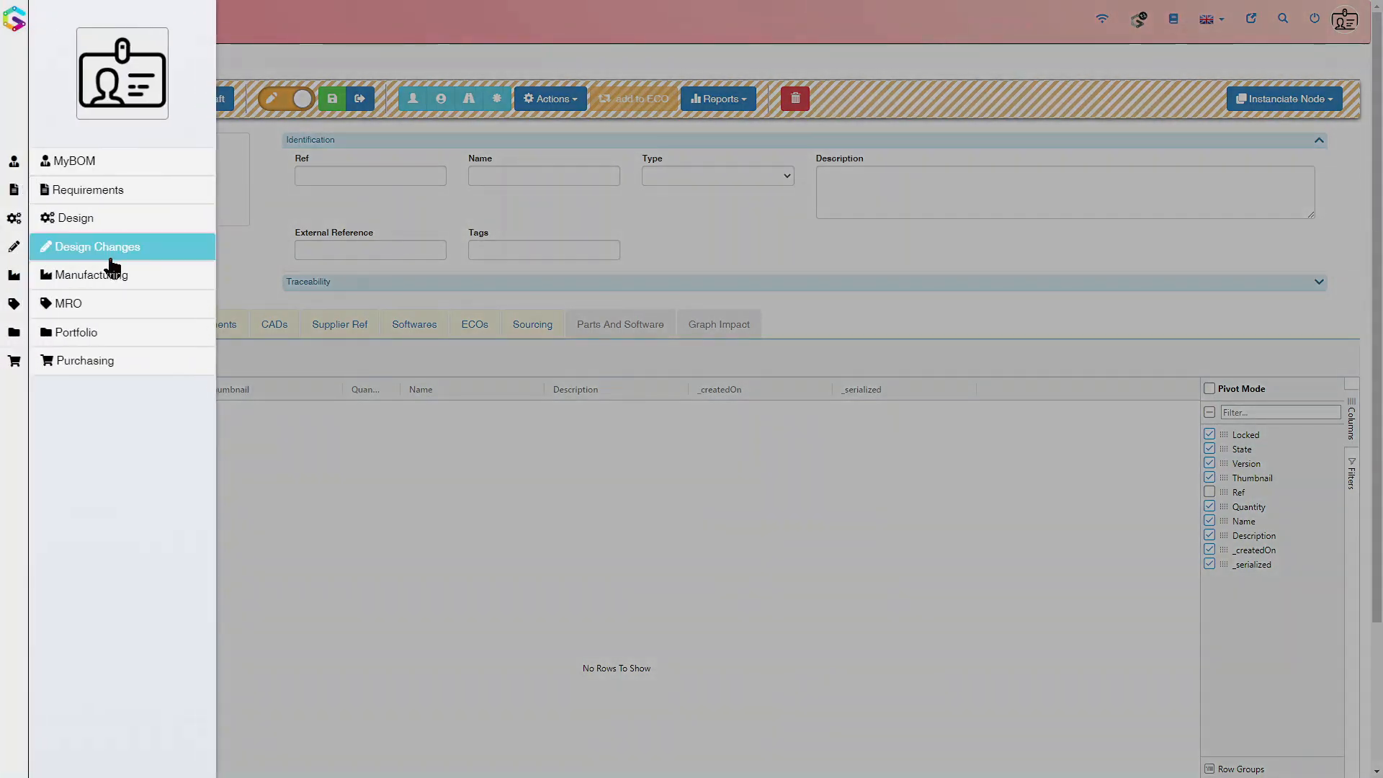
click(261, 258)
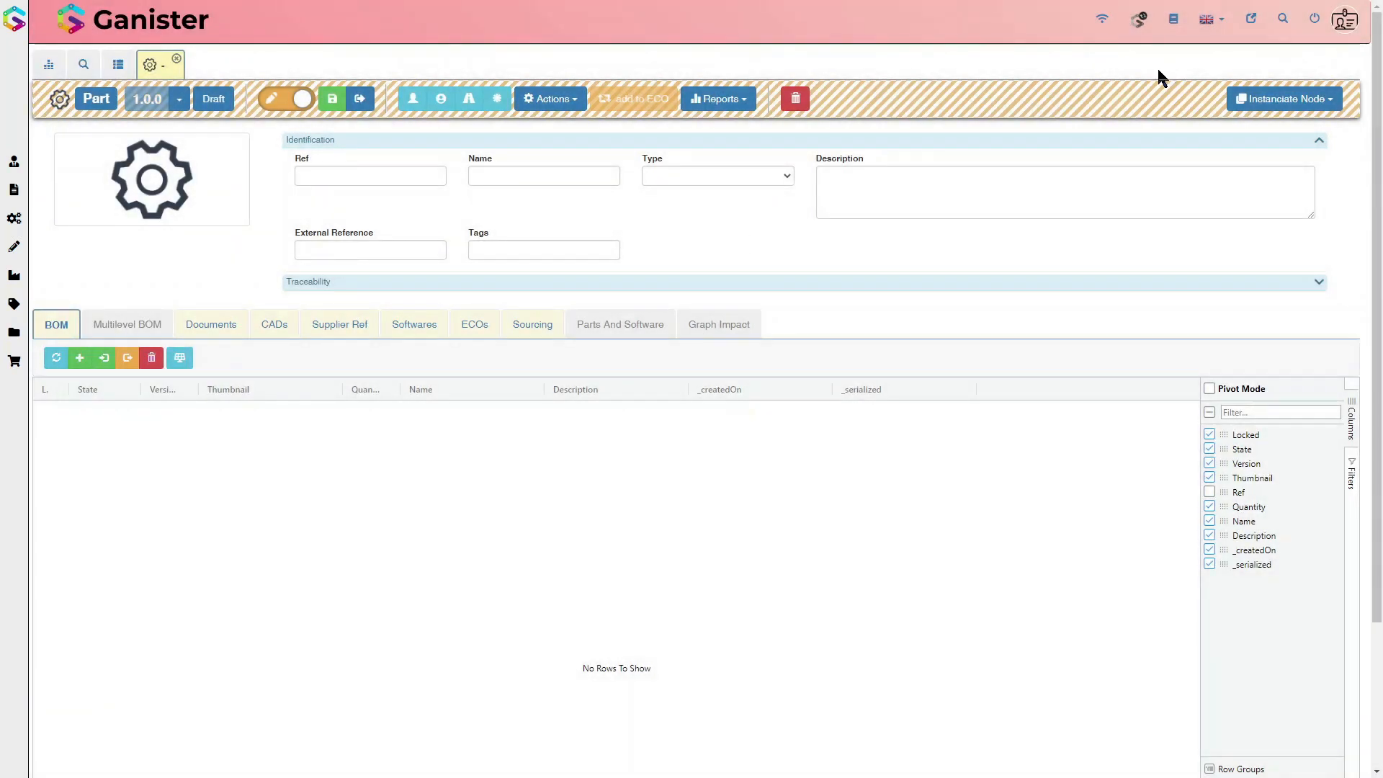
click(16, 252)
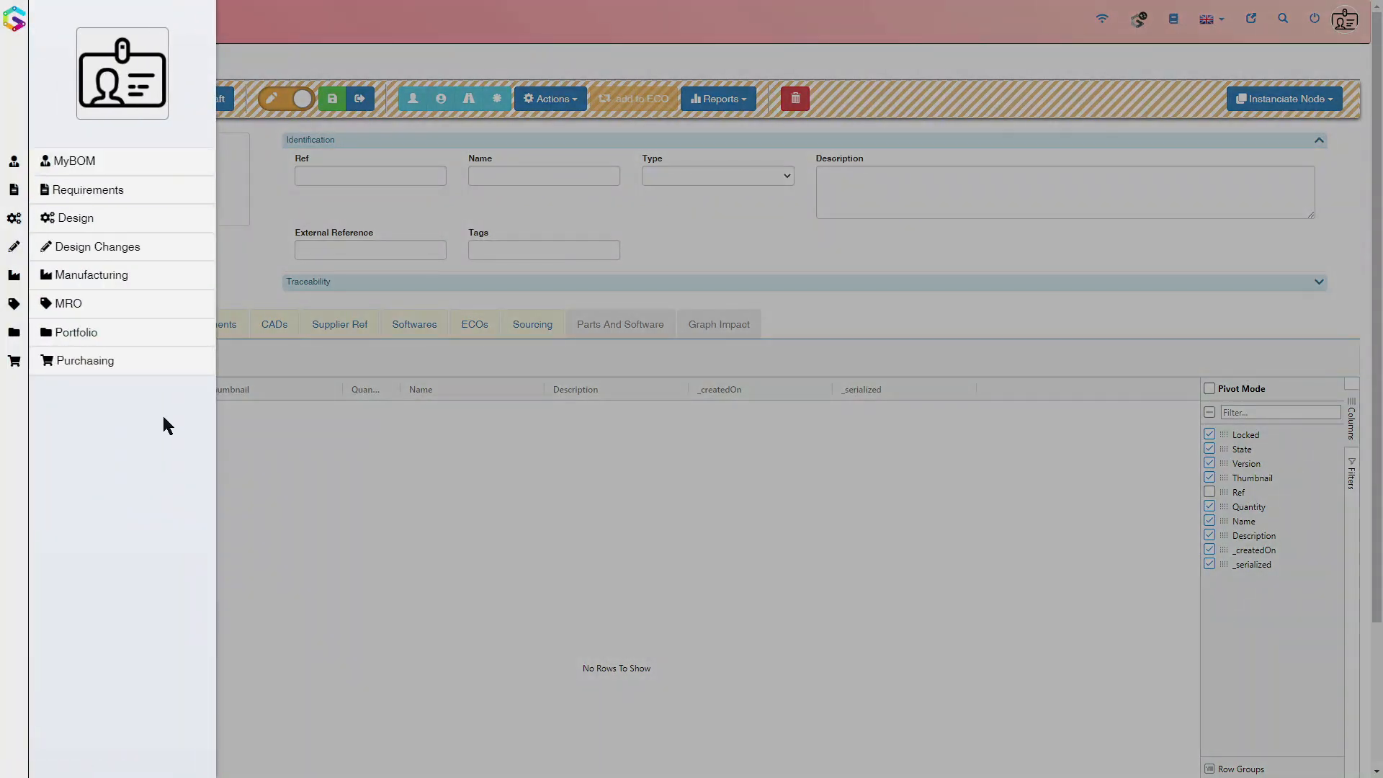
click(376, 497)
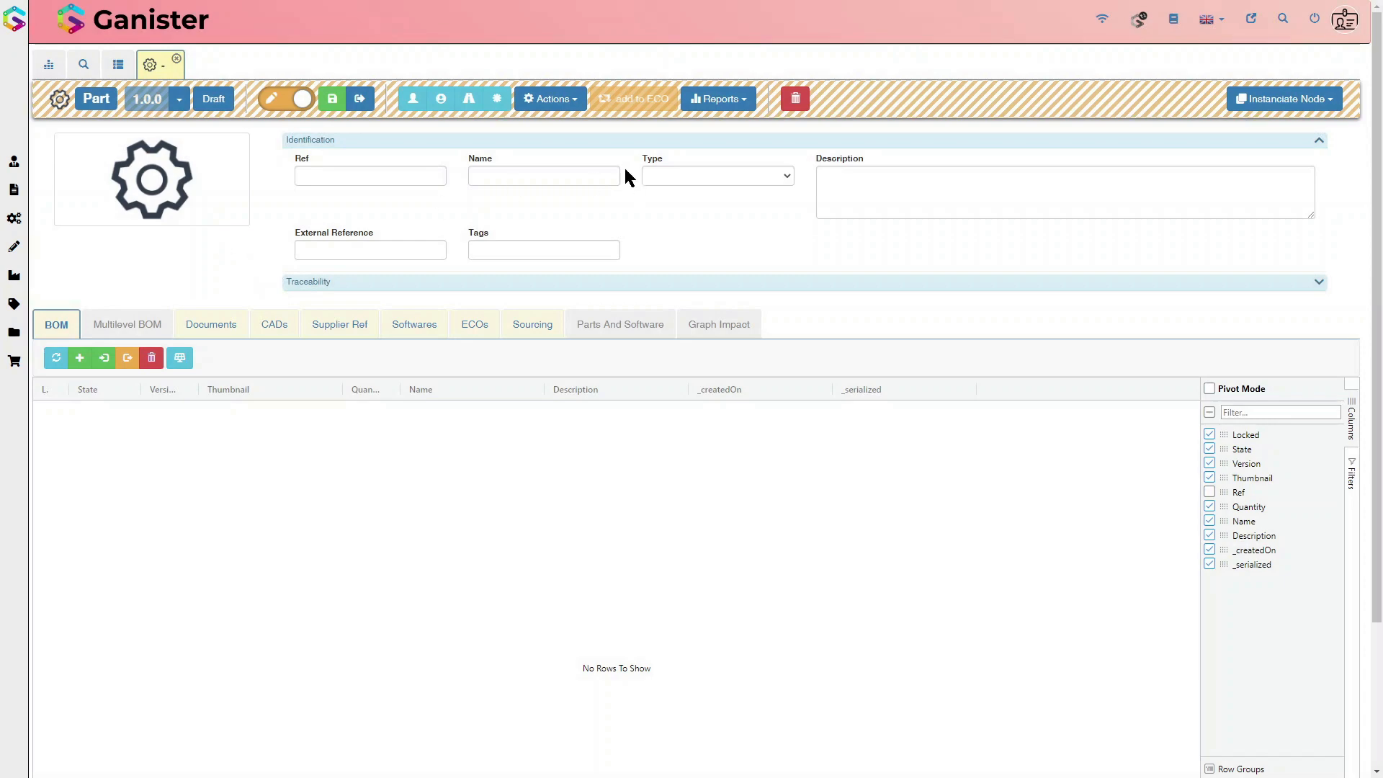
Step: Check the report options offered for the new part and log out of the user app
click(720, 99)
click(663, 38)
click(1312, 29)
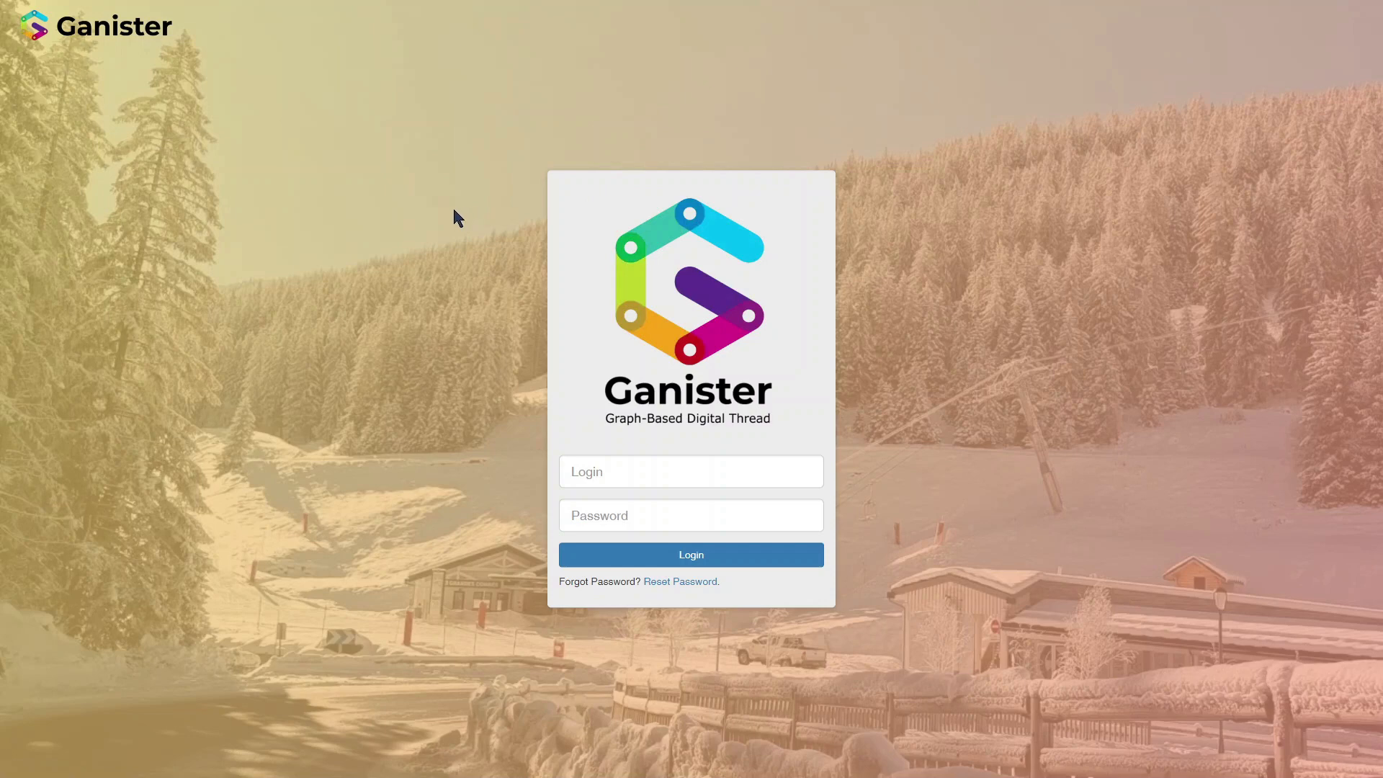